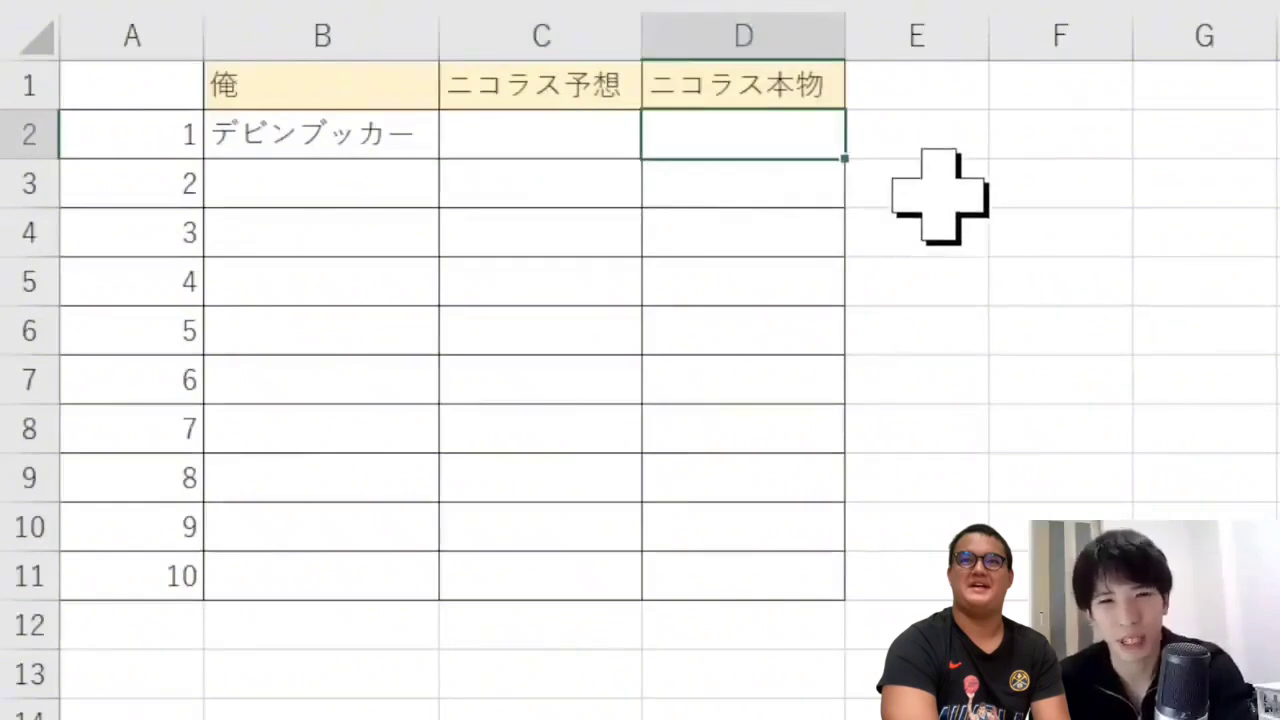
# Enter デビンブッカー as the rank 1 pick in the ニコラス予想 column (C2).
pyautogui.click(606, 143)
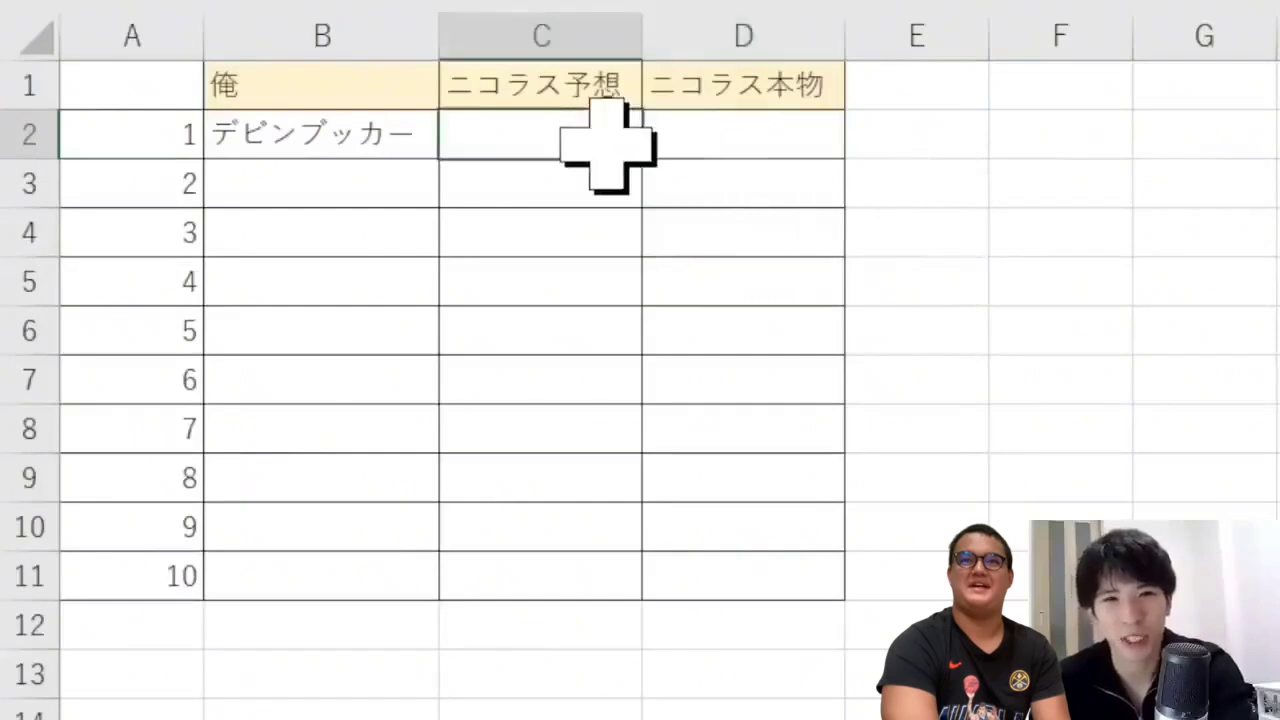
pyautogui.click(800, 143)
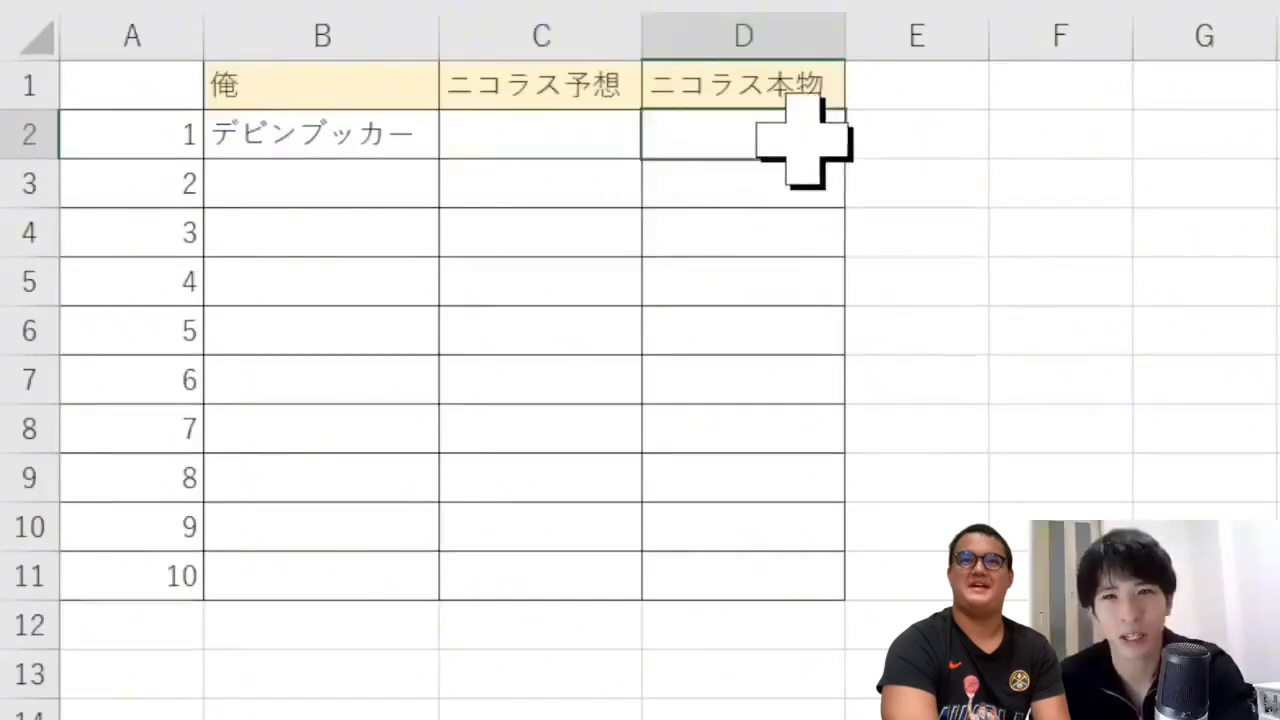
pyautogui.click(600, 146)
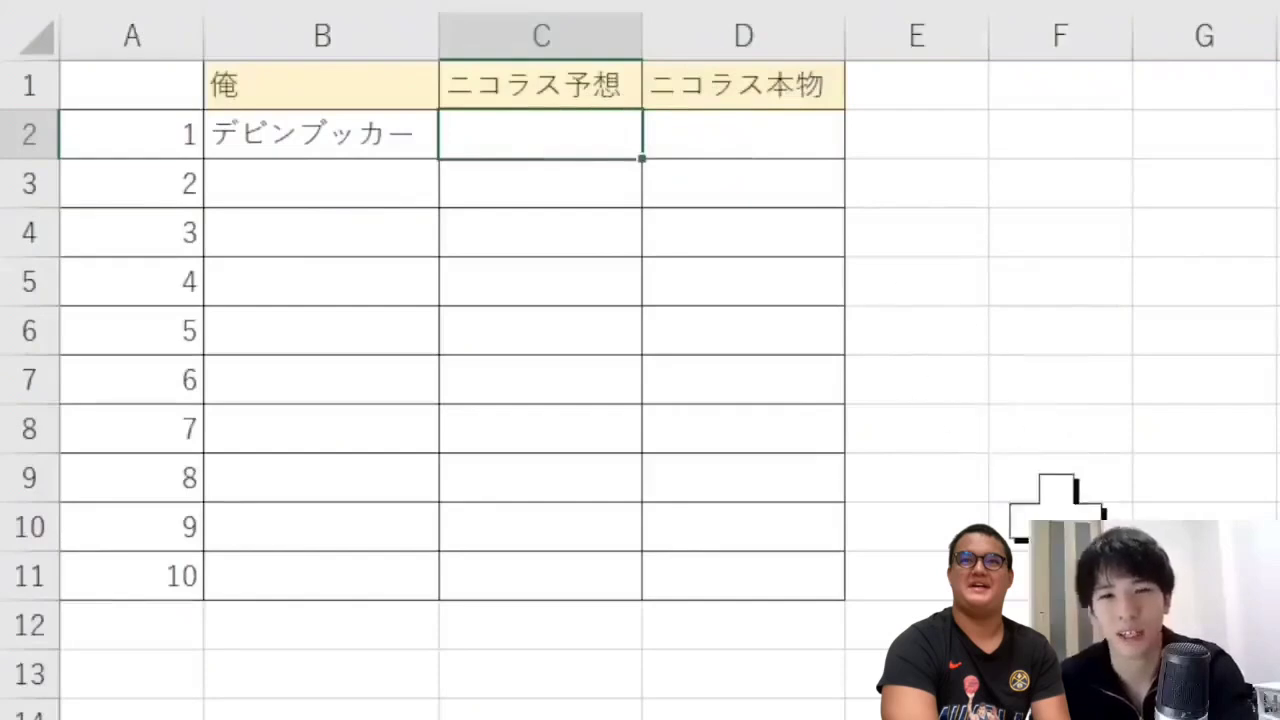
pyautogui.write('debinbukka-')
pyautogui.press('F7')
pyautogui.press('Return')
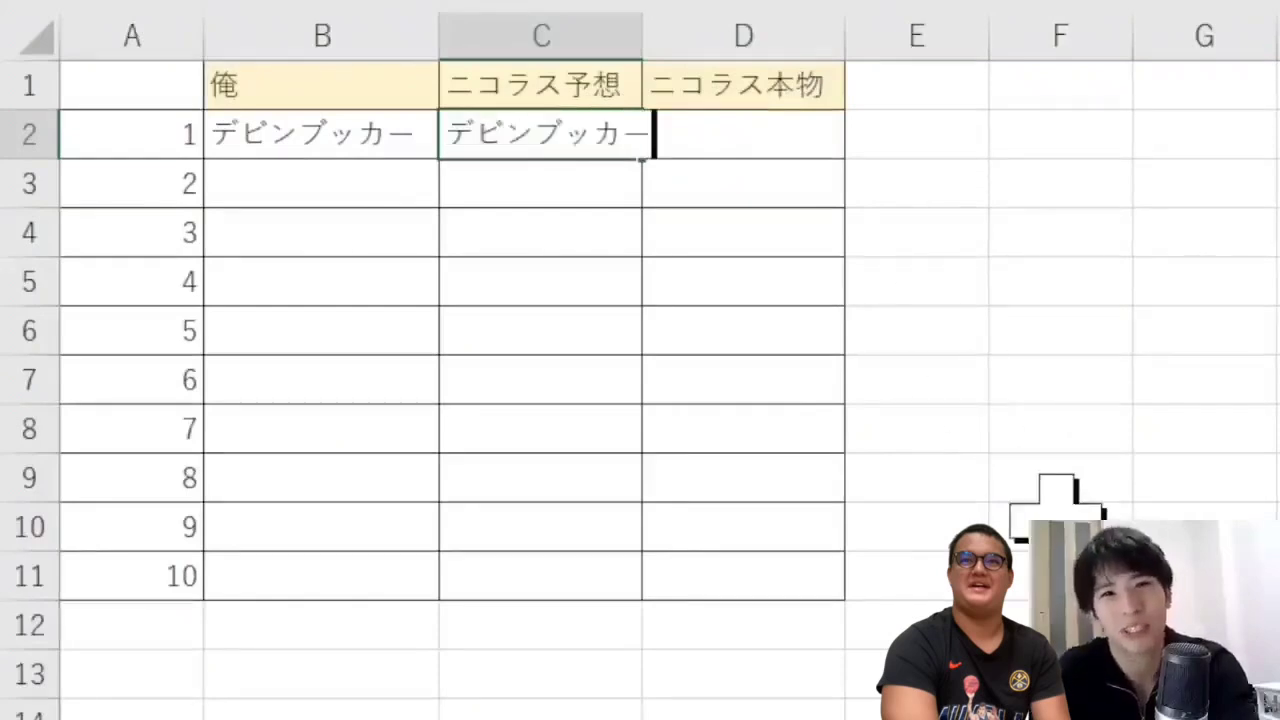
pyautogui.press('Return')
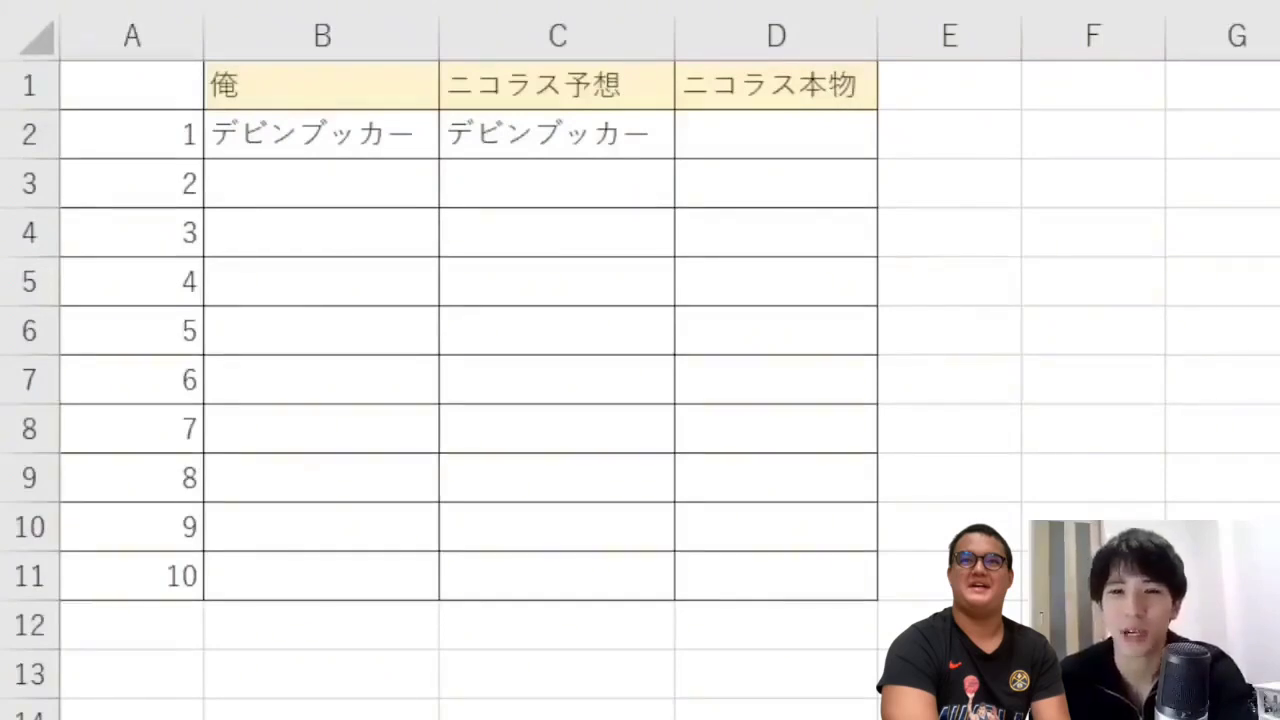
# Replace the rank 1 pick in the ニコラス予想 column with シェイ.
pyautogui.press('Up')
pyautogui.write('shei')
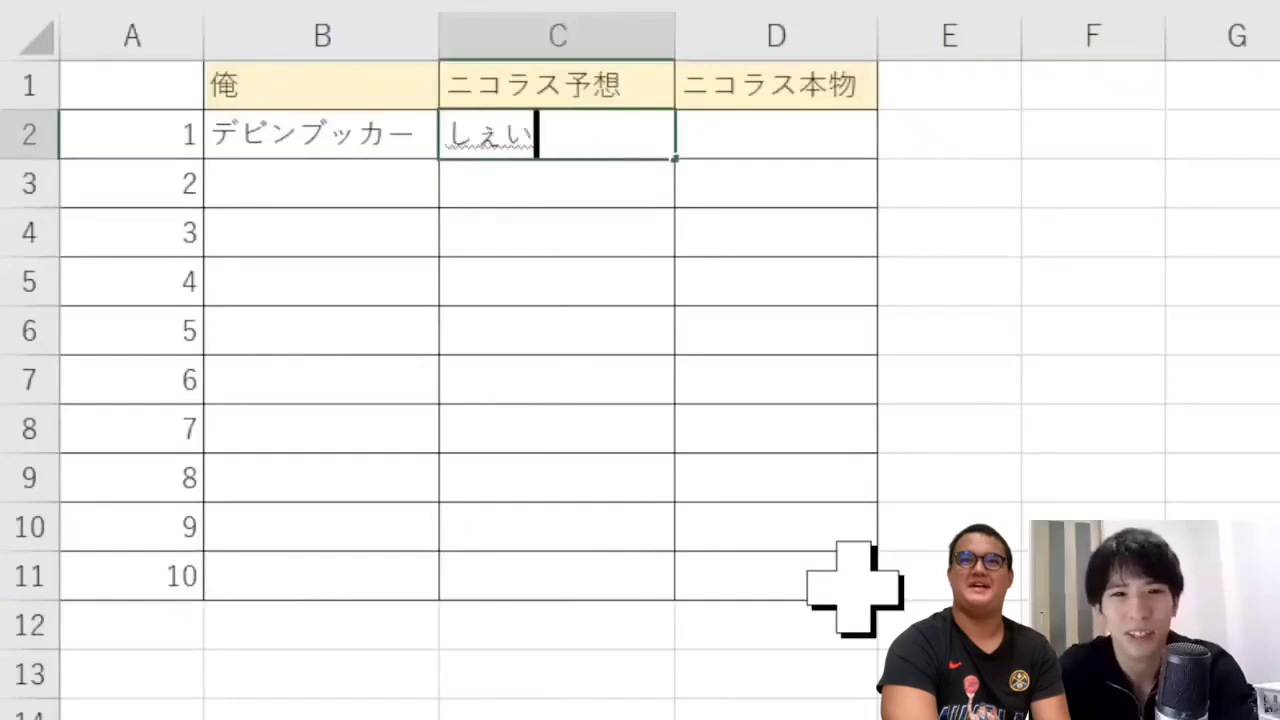
pyautogui.press('space')
pyautogui.press('Return')
pyautogui.press('Return')
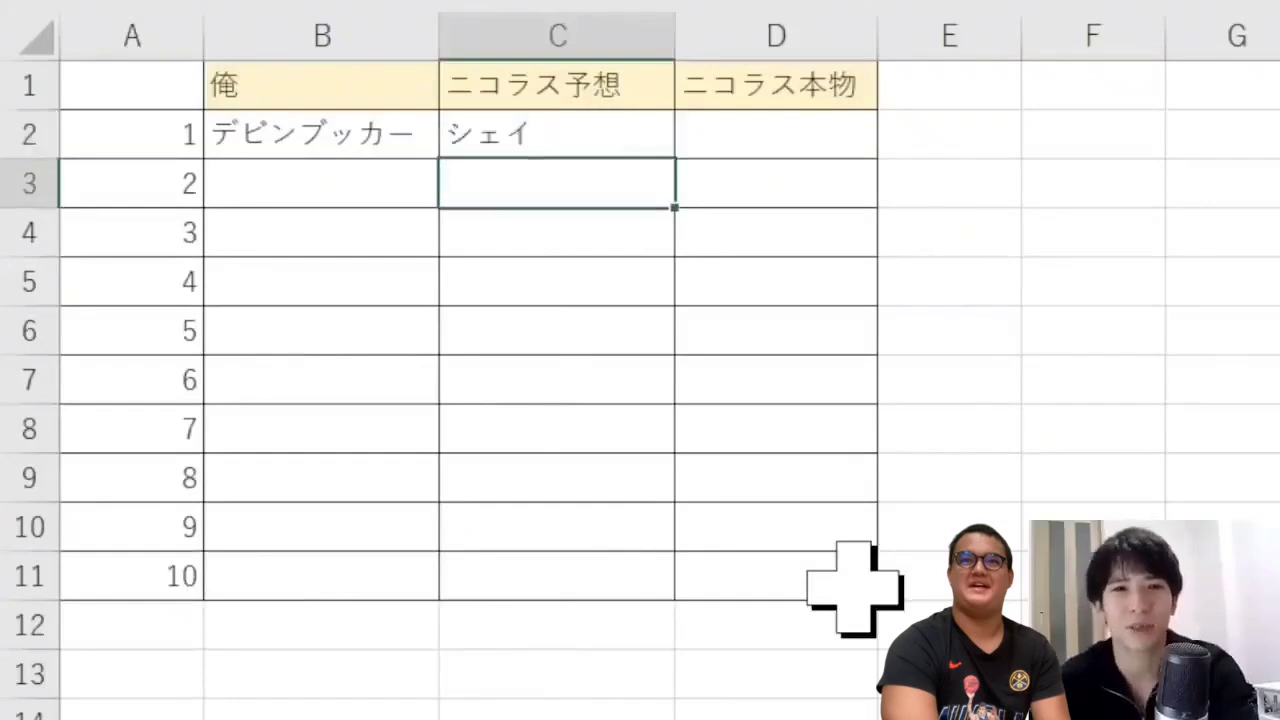
# Enter シェイ as the rank 2 pick in the 俺 column (B3).
pyautogui.press('Left')
pyautogui.write('syei')
pyautogui.press('space')
pyautogui.press('Return')
pyautogui.press('Return')
# Enter ドノバンミッチェル as rank 2 in the ニコラス予想 column and fit that column's width to its contents.
pyautogui.press('Up')
pyautogui.press('Right')
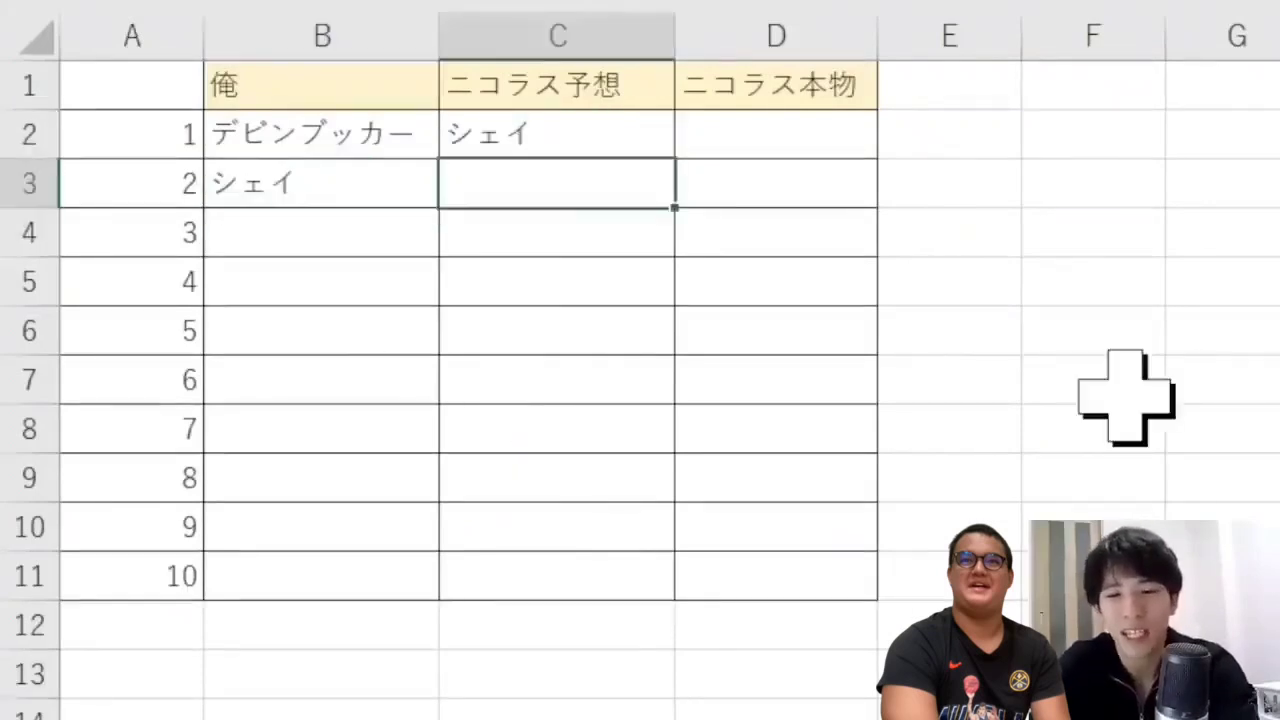
pyautogui.write('donobanmitcheru')
pyautogui.press('space')
pyautogui.press('Return')
pyautogui.press('Return')
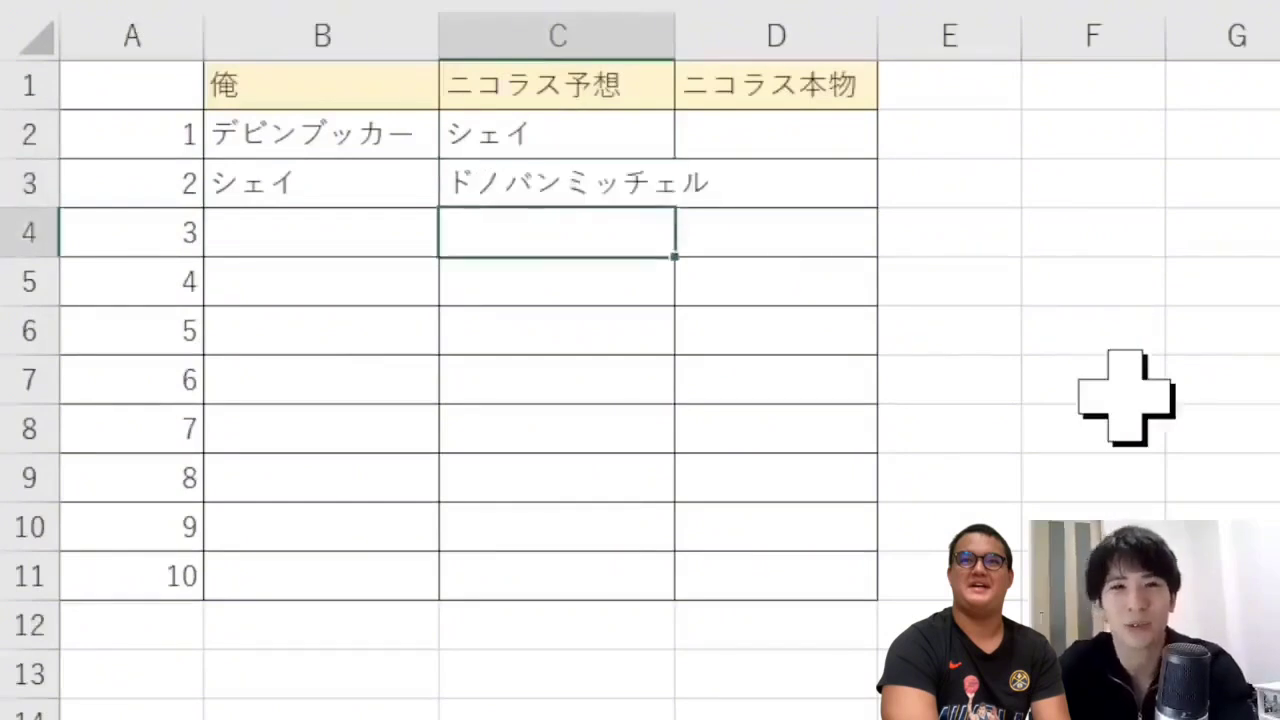
pyautogui.doubleClick(675, 57)
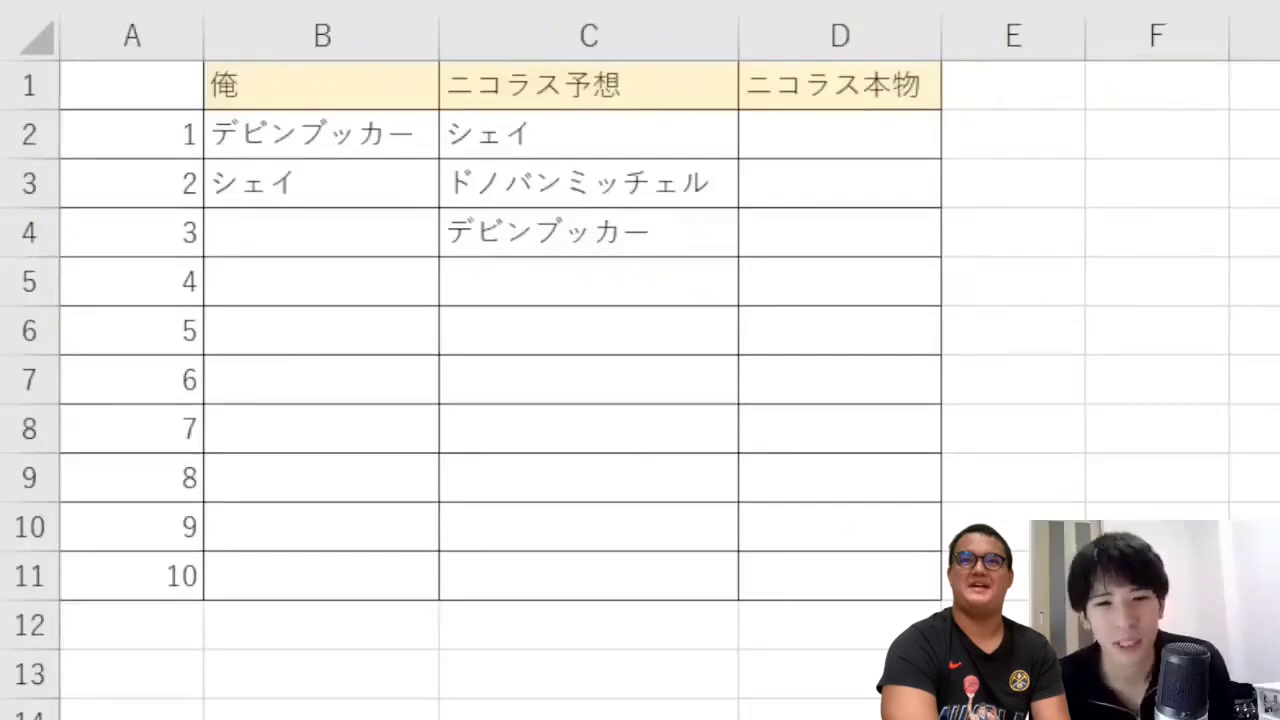
# Start a candidate list beside the table with デローザン in E2 and ジェイレンブラウン in E3.
pyautogui.click(1006, 140)
pyautogui.write('dero-zann')
pyautogui.press('space')
pyautogui.press('Return')
pyautogui.press('Return')
pyautogui.write('zyeirensumisu')
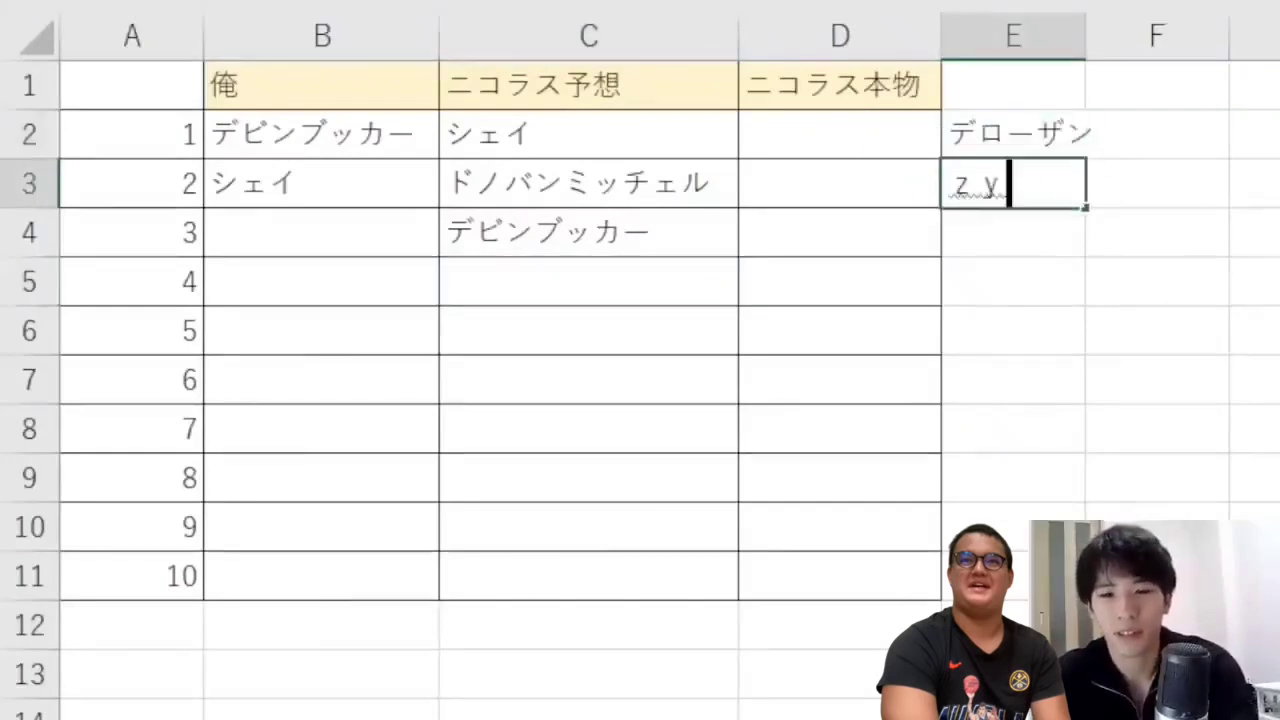
pyautogui.press('space')
pyautogui.press('space')
pyautogui.press('Return')
pyautogui.press('Return')
# Add ラビーン in E4 and エドワーズ in E5 to the candidate list.
pyautogui.write('rabi-nn')
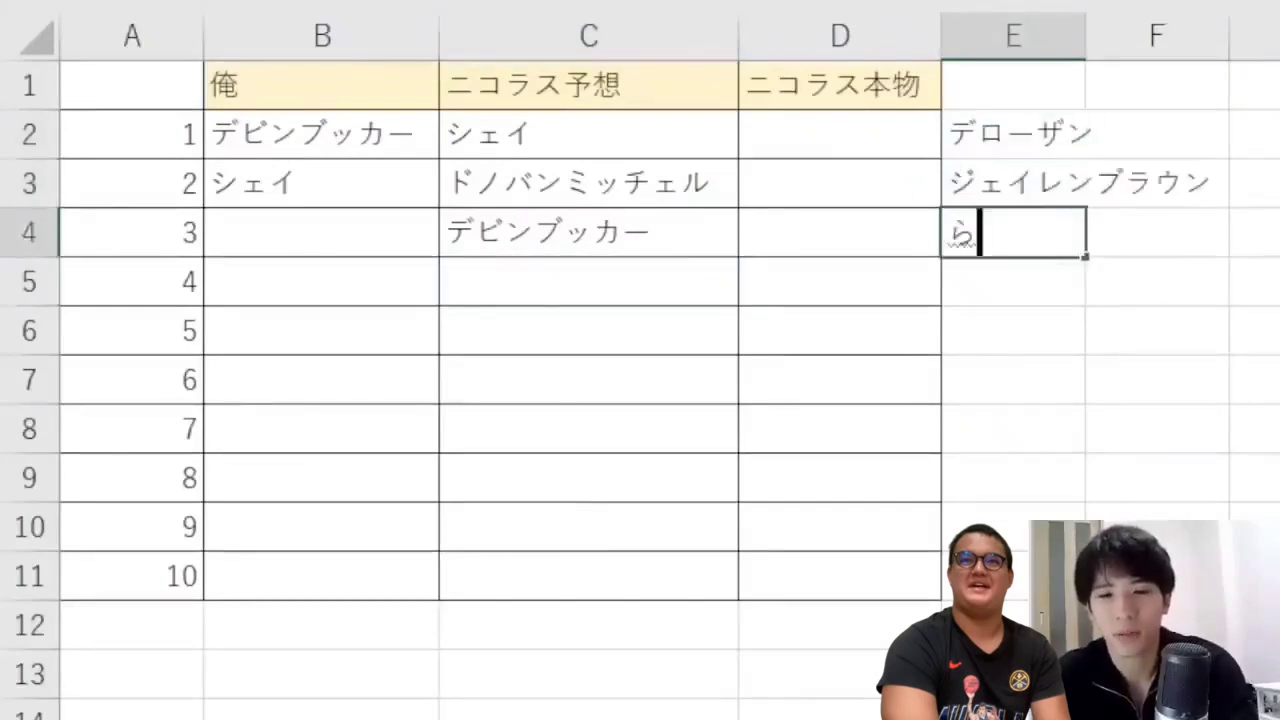
pyautogui.press('space')
pyautogui.press('Return')
pyautogui.press('Return')
pyautogui.write('edowa-zu')
pyautogui.press('space')
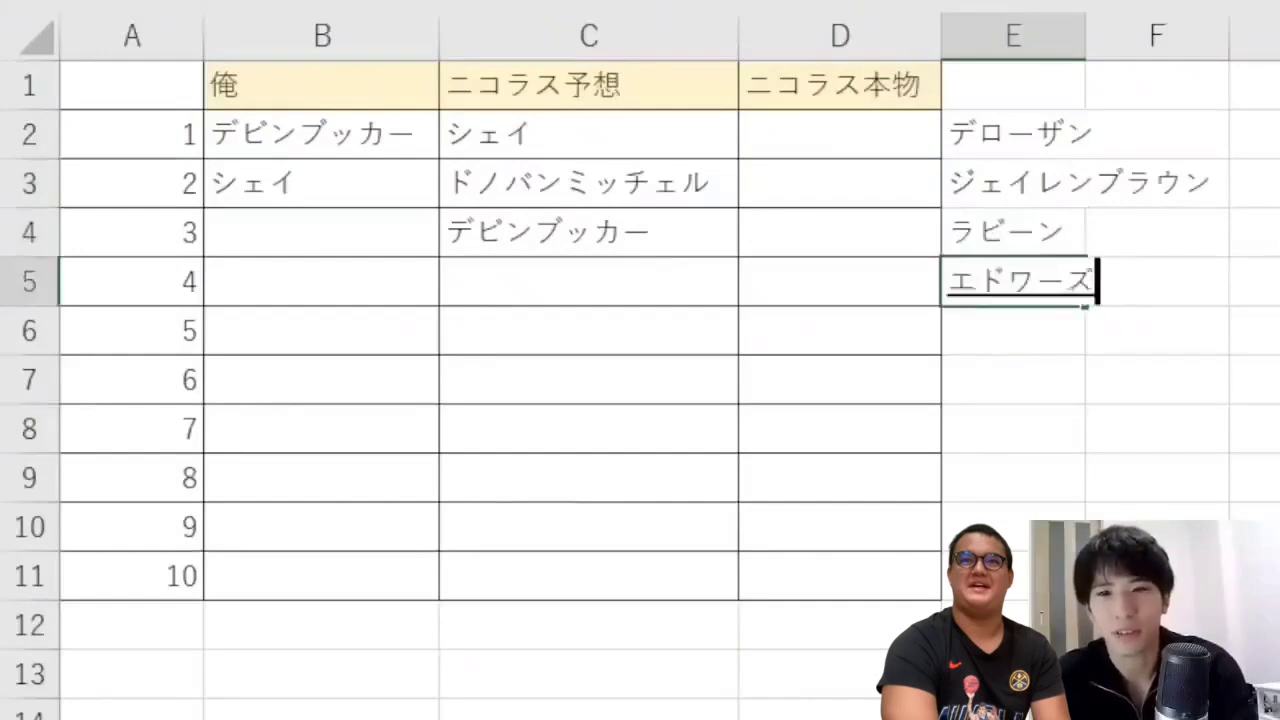
pyautogui.press('Return')
pyautogui.press('Return')
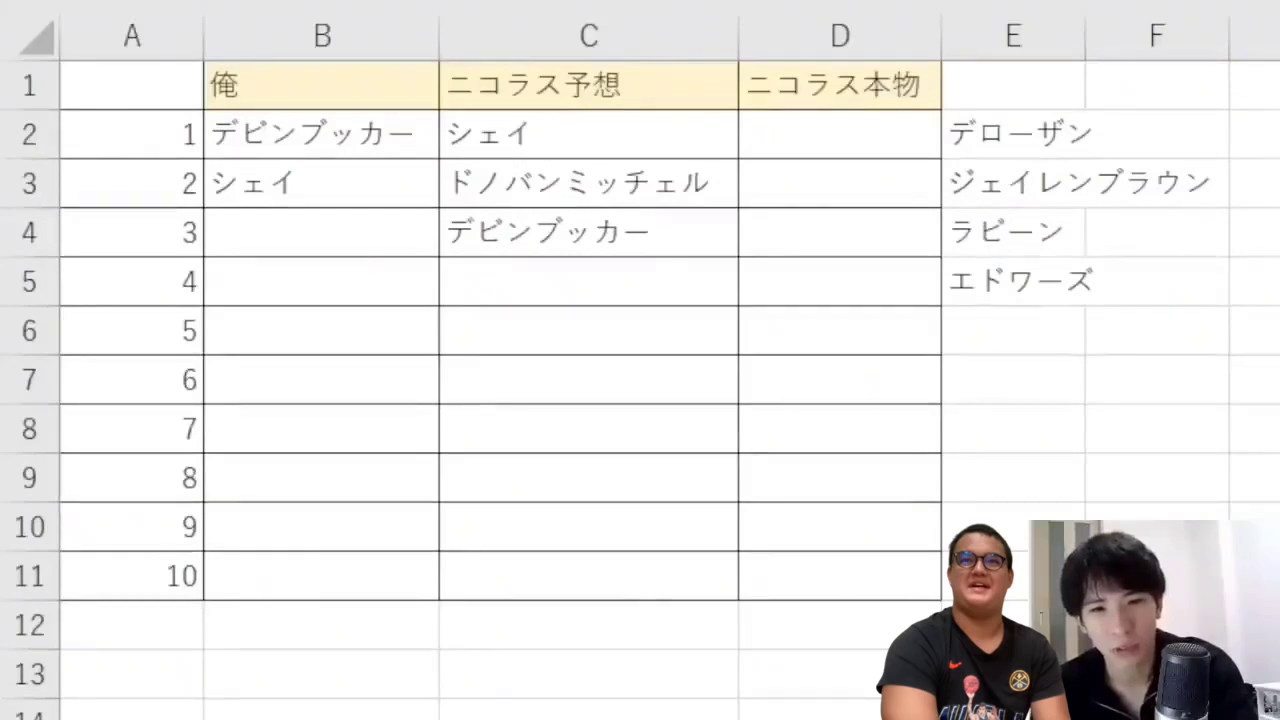
# Add ビール in E6 and クレイ in E7 to the candidate list.
pyautogui.click(1013, 330)
pyautogui.write('ビール')
pyautogui.press('Return')
pyautogui.write('くれi')
pyautogui.press('space')
pyautogui.press('Return')
pyautogui.press('Return')
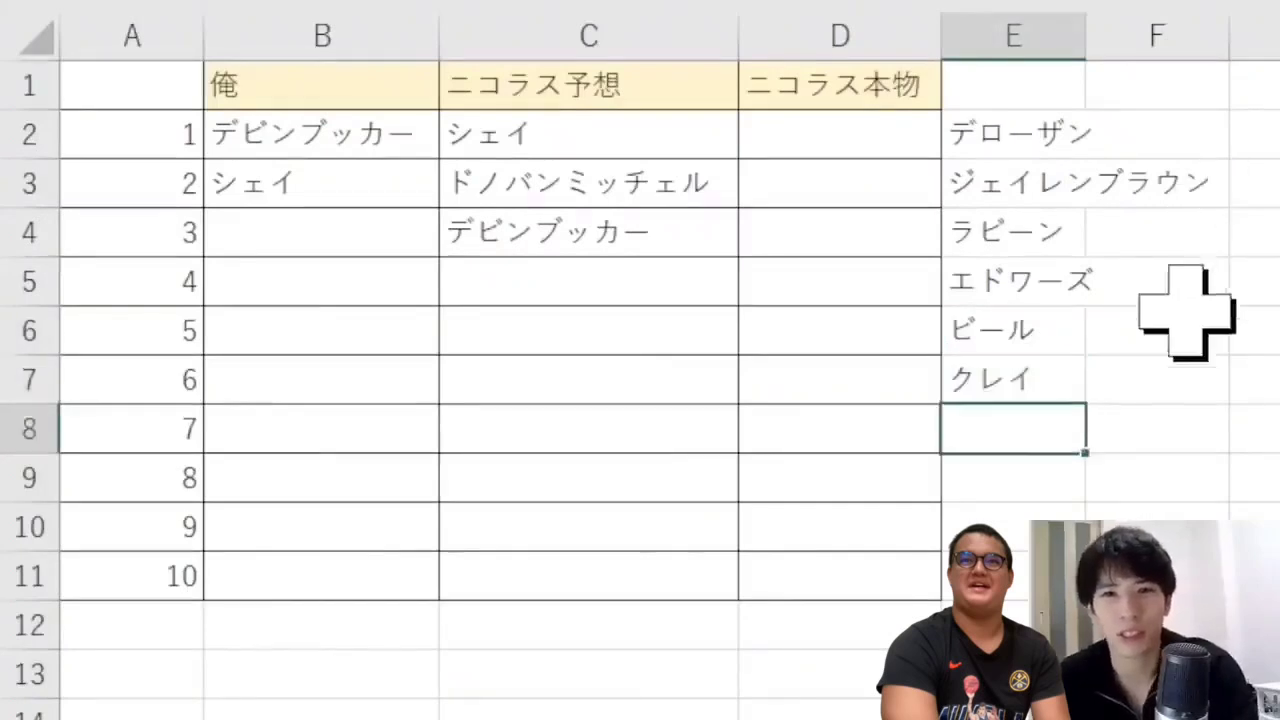
# Add ベイン in E8 and マカラム in E9 to the candidate list.
pyautogui.hotkey('alt', 'Tab')
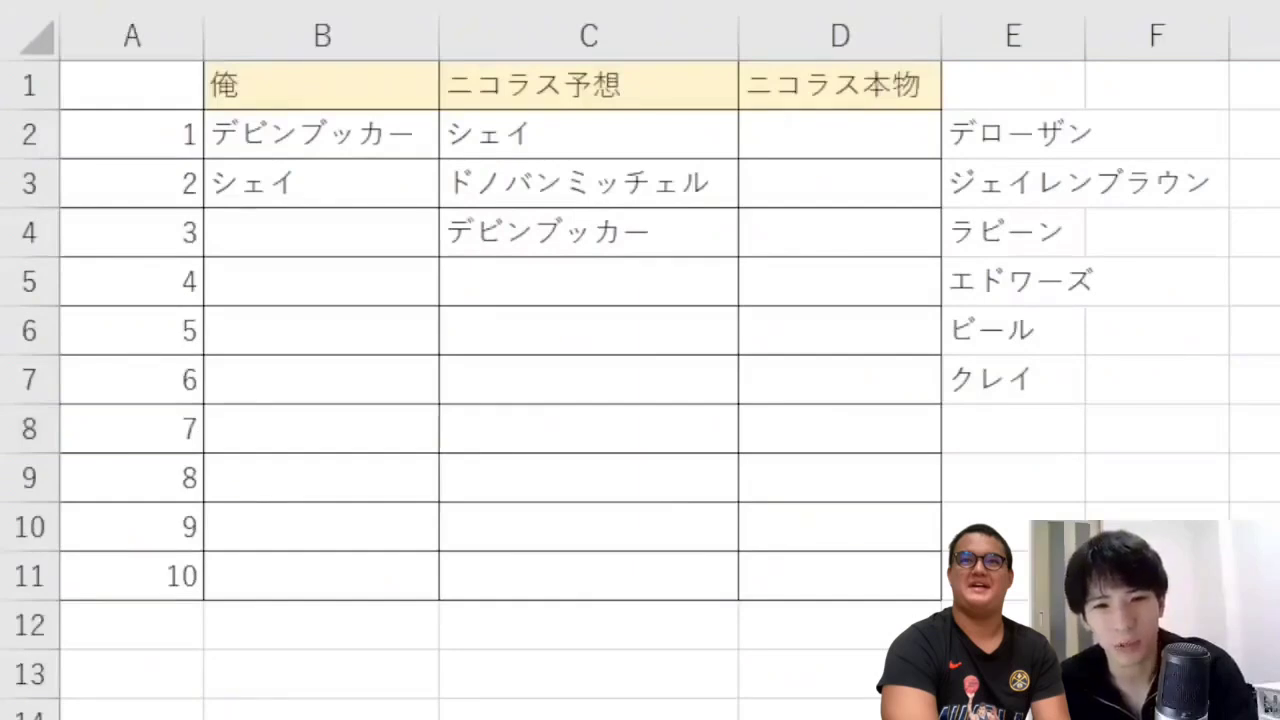
pyautogui.click(1013, 428)
pyautogui.write('ベイン')
pyautogui.press('Return')
pyautogui.write('makaramu')
pyautogui.press('space')
pyautogui.press('Return')
pyautogui.press('Return')
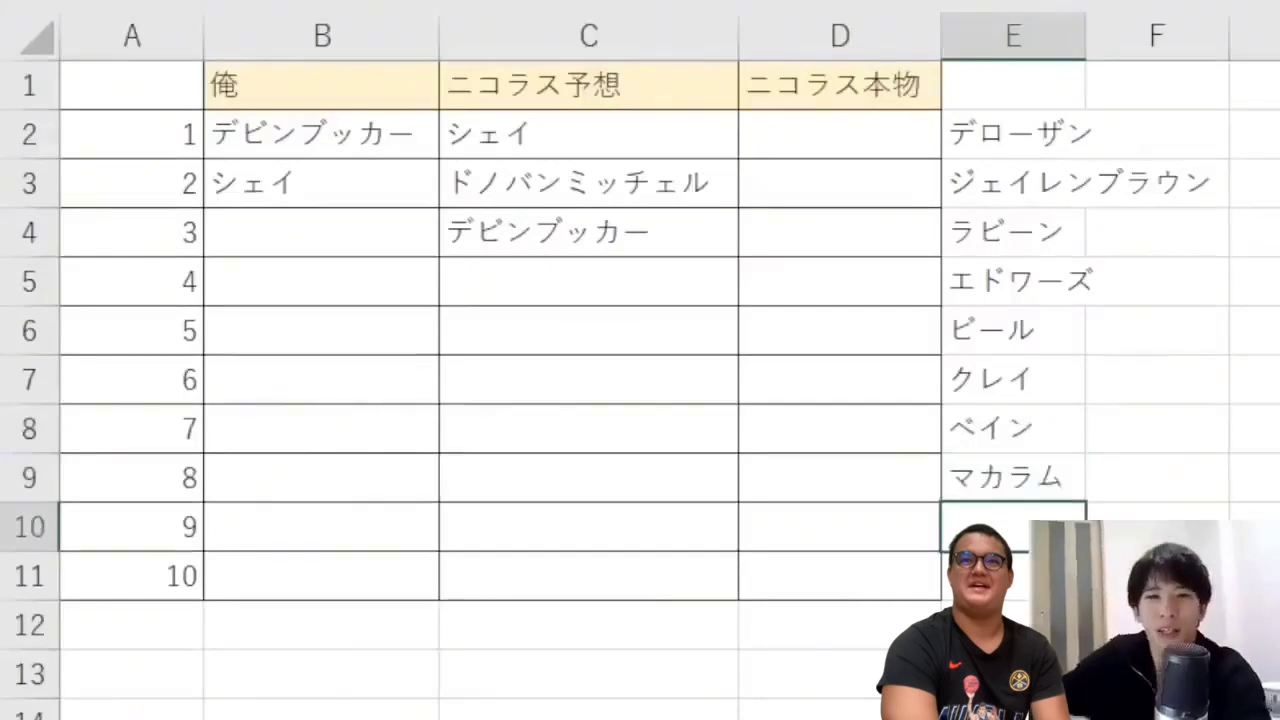
# Shift ドノバンミッチェル and デビンブッカー down one row in the ニコラス予想 column and enter ジェイレンブラウン as rank 2.
pyautogui.moveTo(677, 183); pyautogui.dragTo(663, 300)
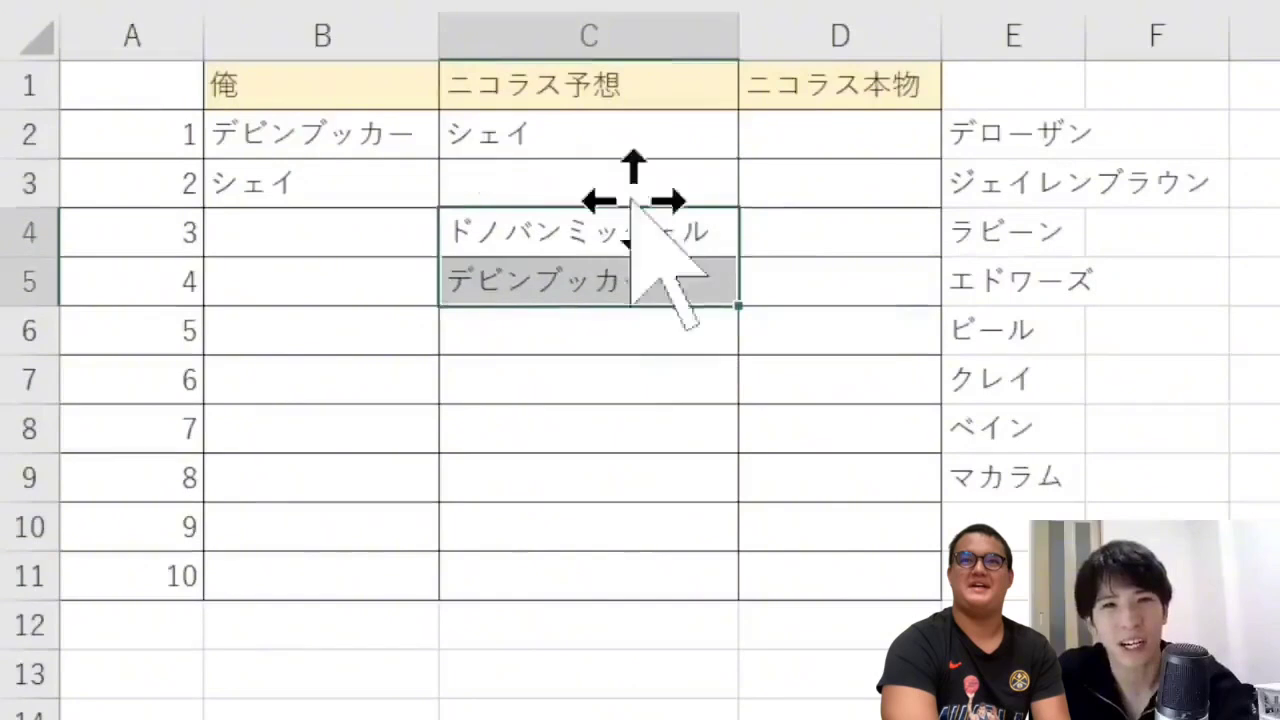
pyautogui.click(623, 183)
pyautogui.write('zye')
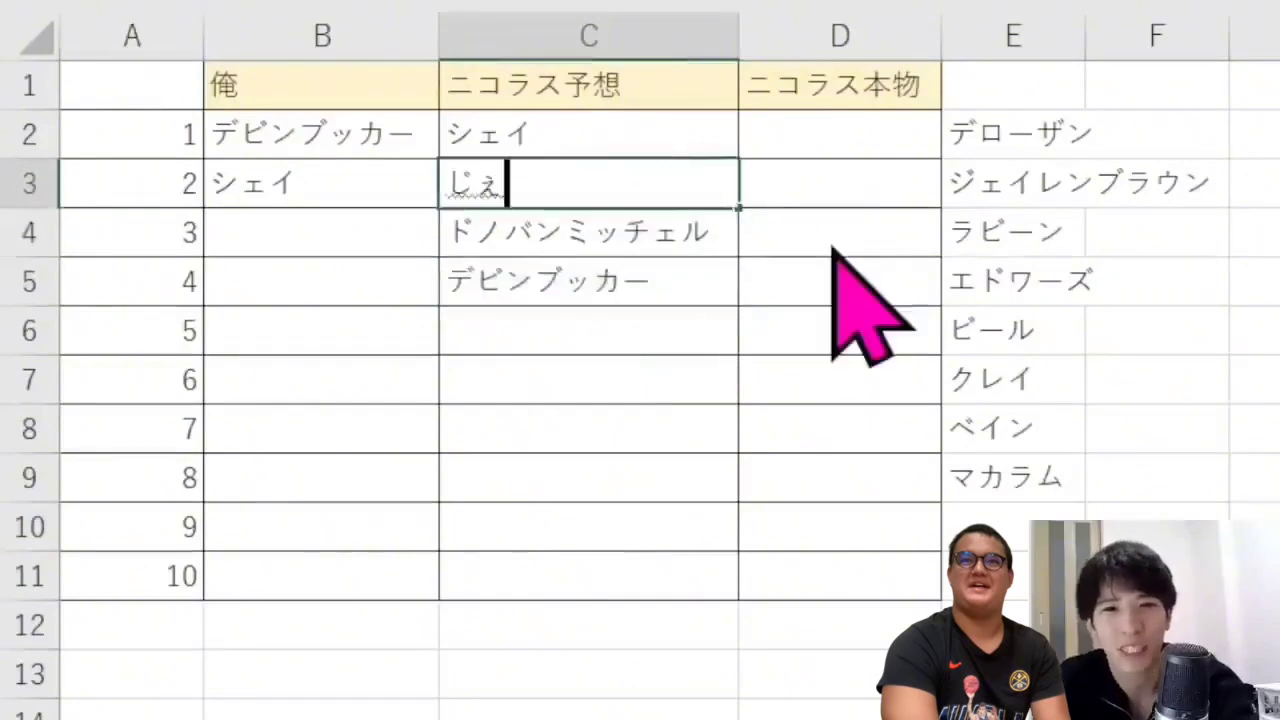
pyautogui.press('Tab')
pyautogui.press('Return')
pyautogui.press('Return')
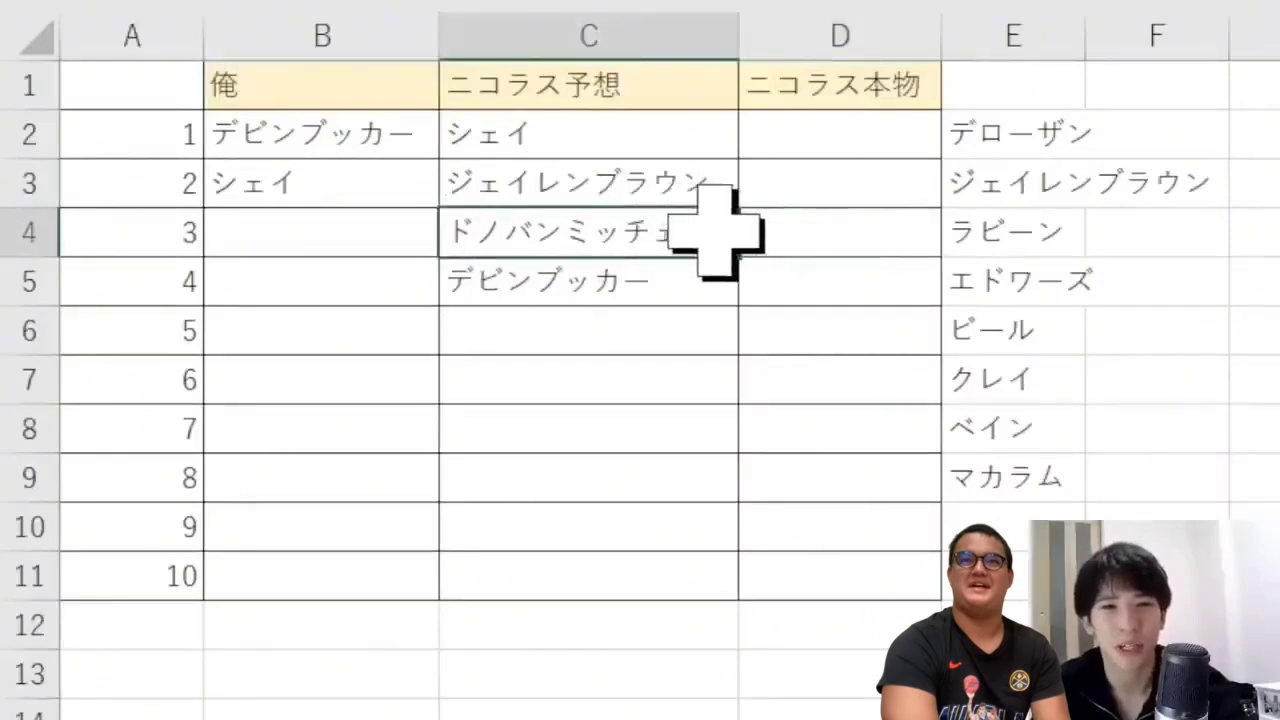
pyautogui.click(697, 288)
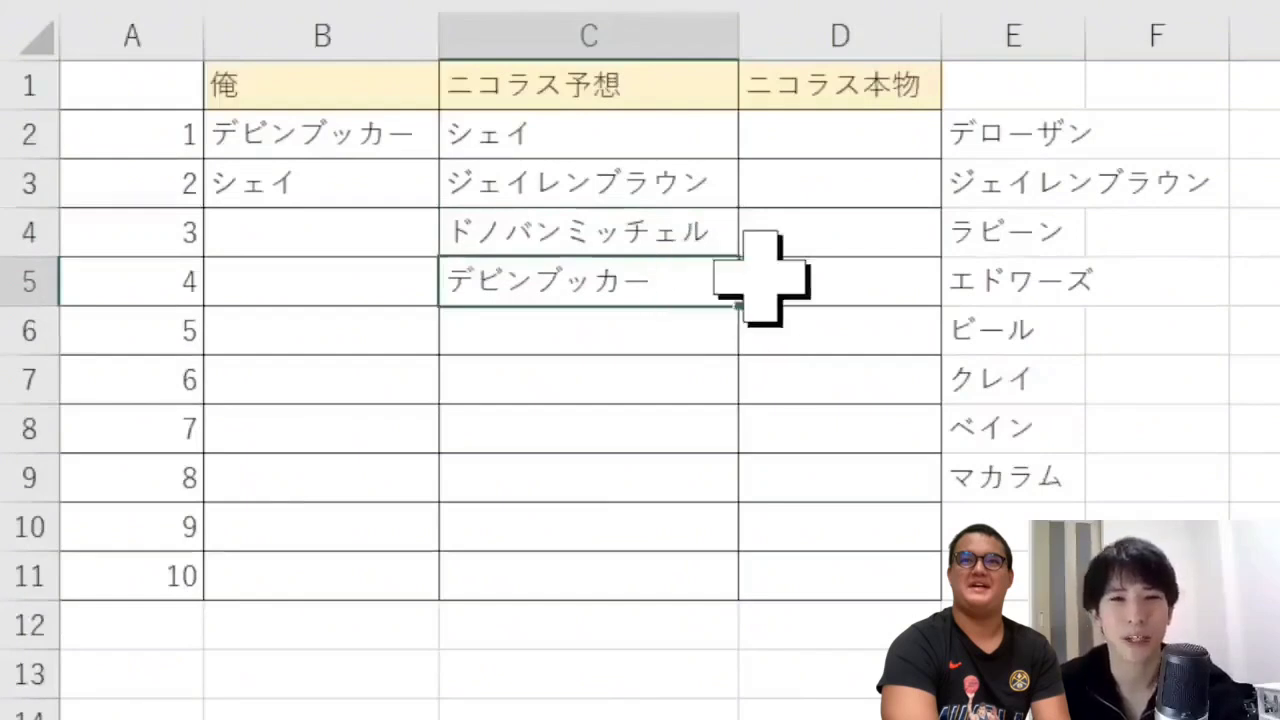
pyautogui.click(688, 232)
pyautogui.click(868, 236)
pyautogui.click(660, 243)
pyautogui.click(822, 240)
pyautogui.click(676, 242)
pyautogui.click(790, 277)
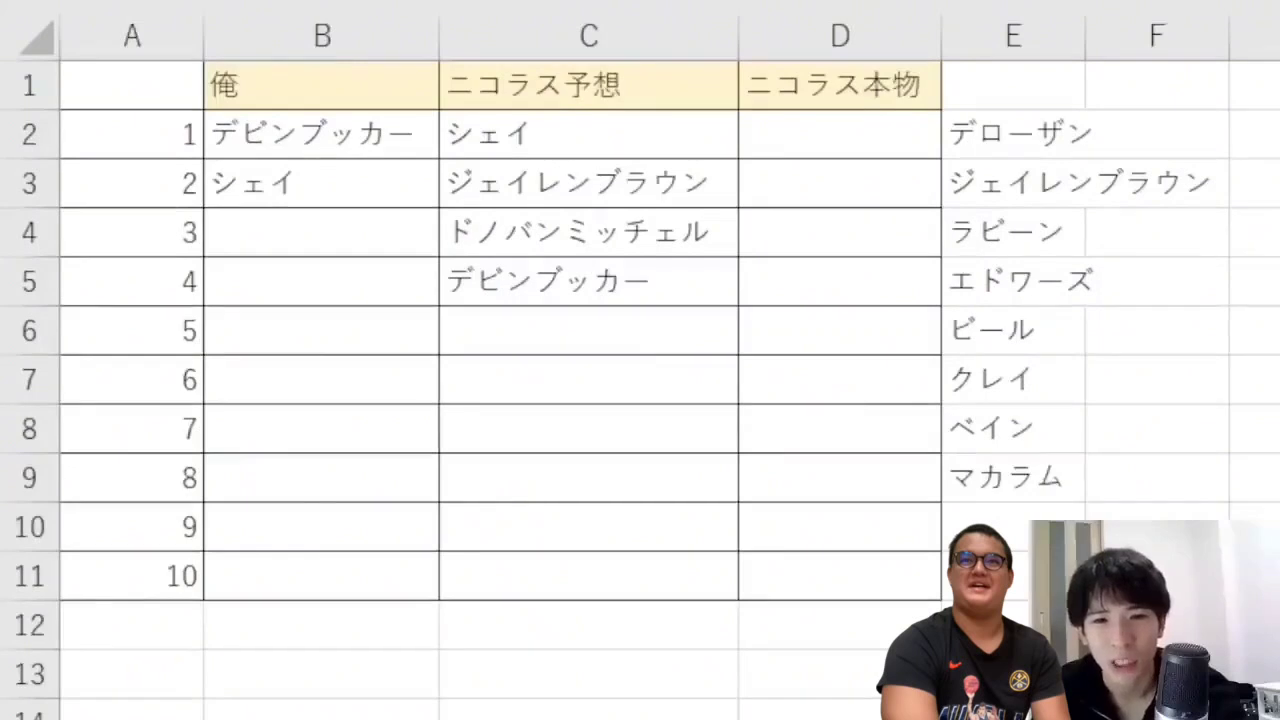
# Append （６８ to both シェイ in C2 and ドノバンミッチェル in C4 of the ニコラス予想 column.
pyautogui.doubleClick(672, 144)
pyautogui.write('（６８')
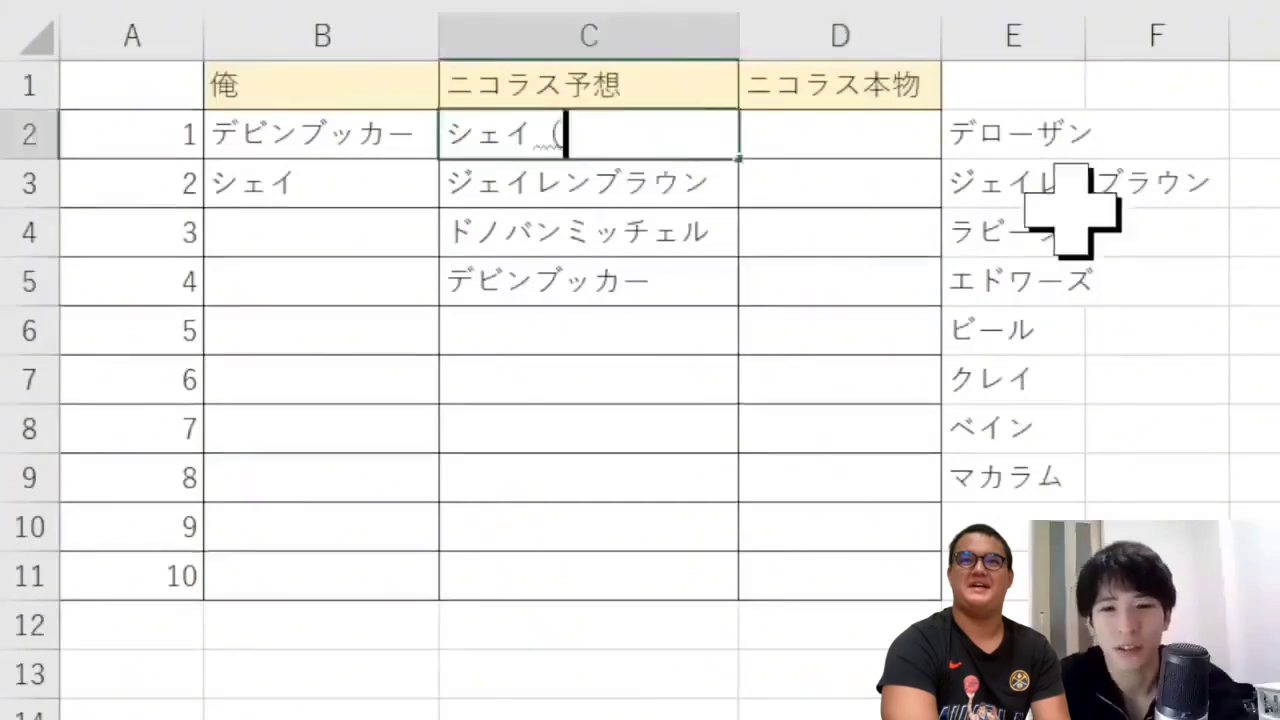
pyautogui.press('Return')
pyautogui.press('Return')
pyautogui.press('F2')
pyautogui.write('（68')
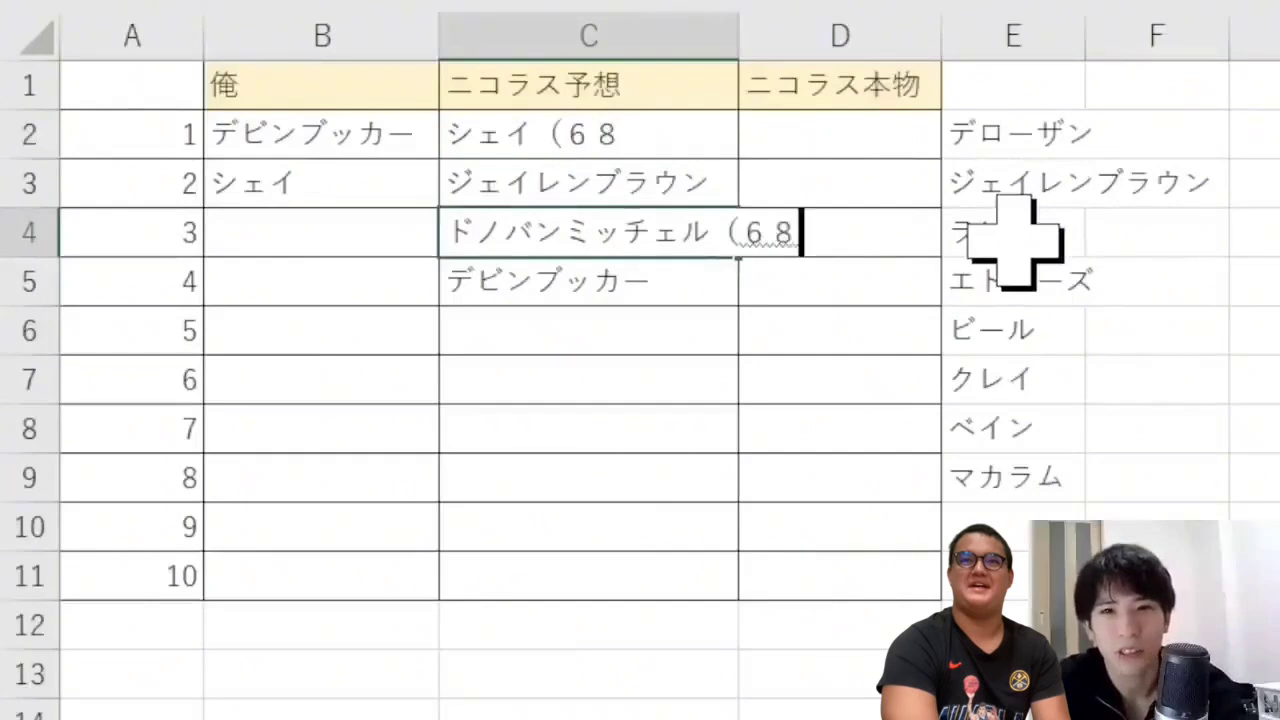
pyautogui.press('Return')
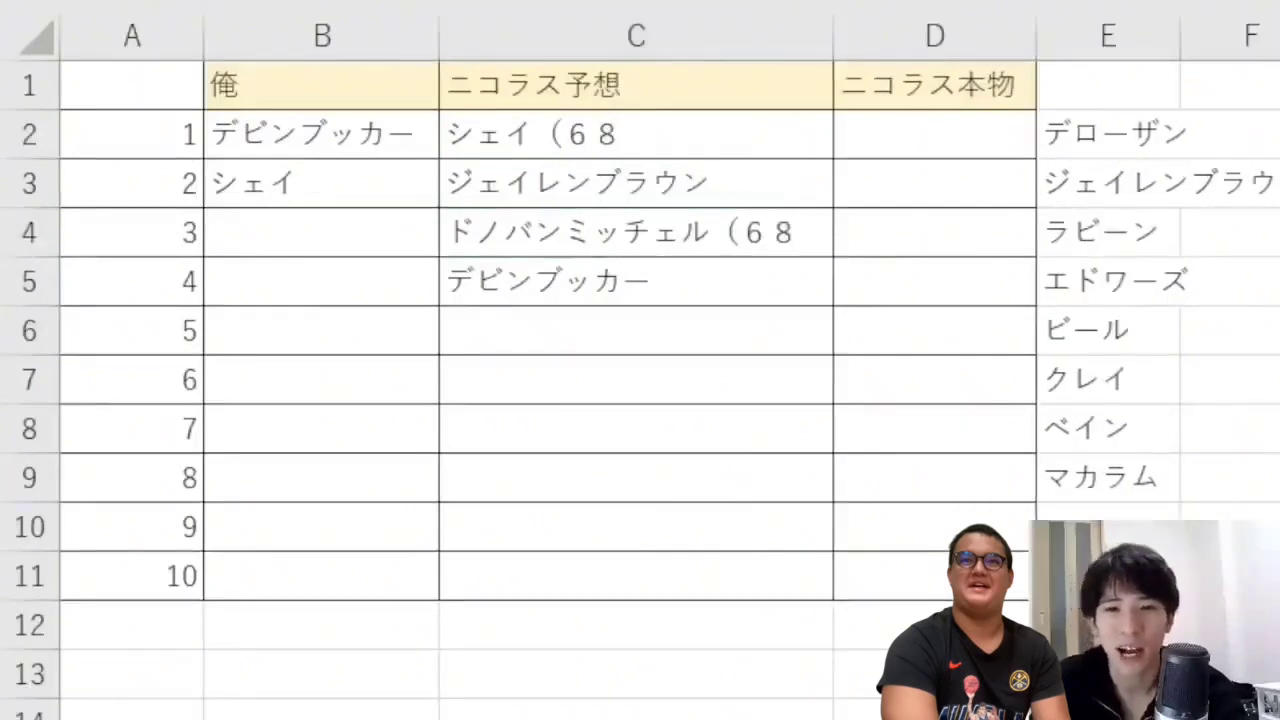
# Append （５３ to デビンブッカー in C5 and （６７ to ジェイレンブラウン in C3.
pyautogui.doubleClick(714, 271)
pyautogui.write('（')
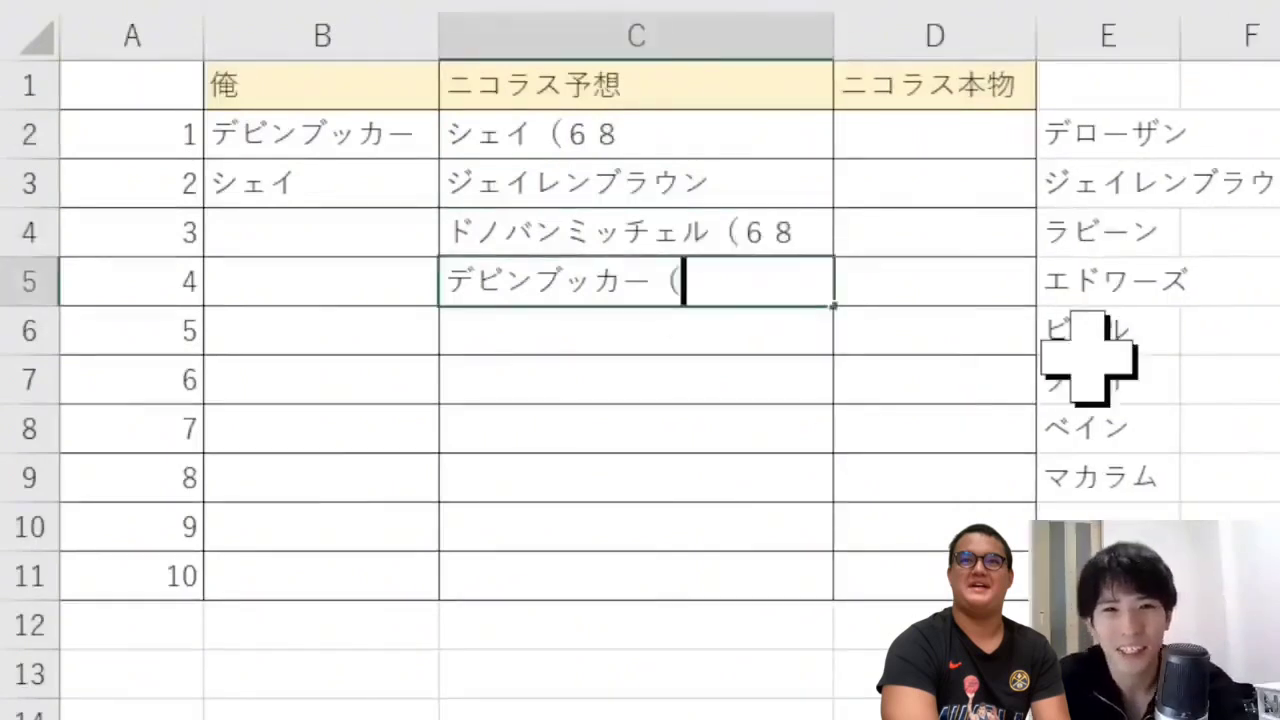
pyautogui.write('53')
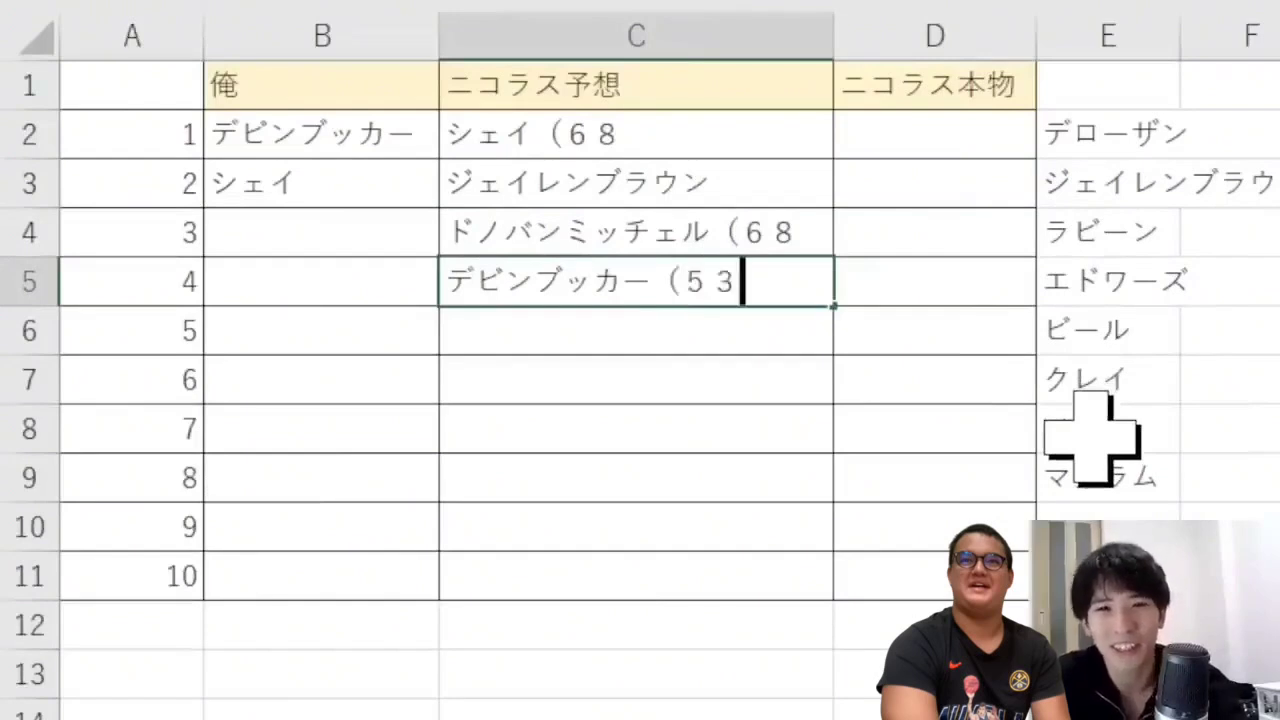
pyautogui.press('Return')
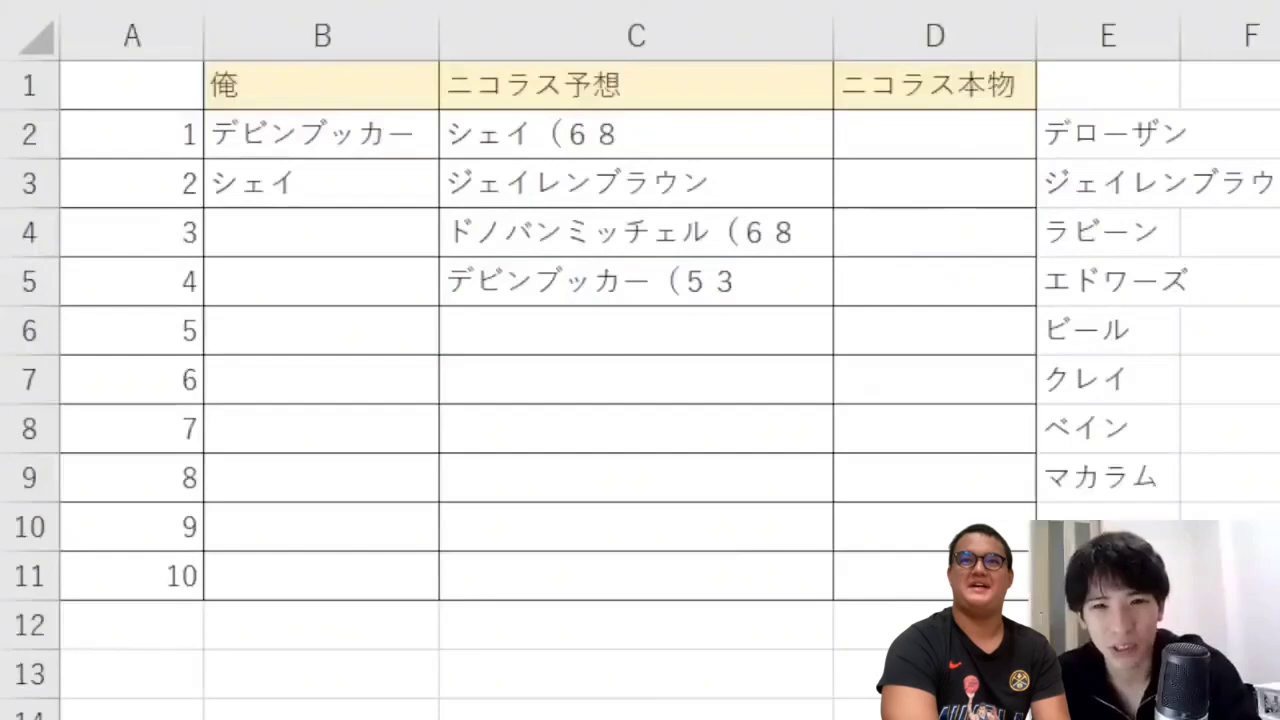
pyautogui.doubleClick(777, 177)
pyautogui.write('（')
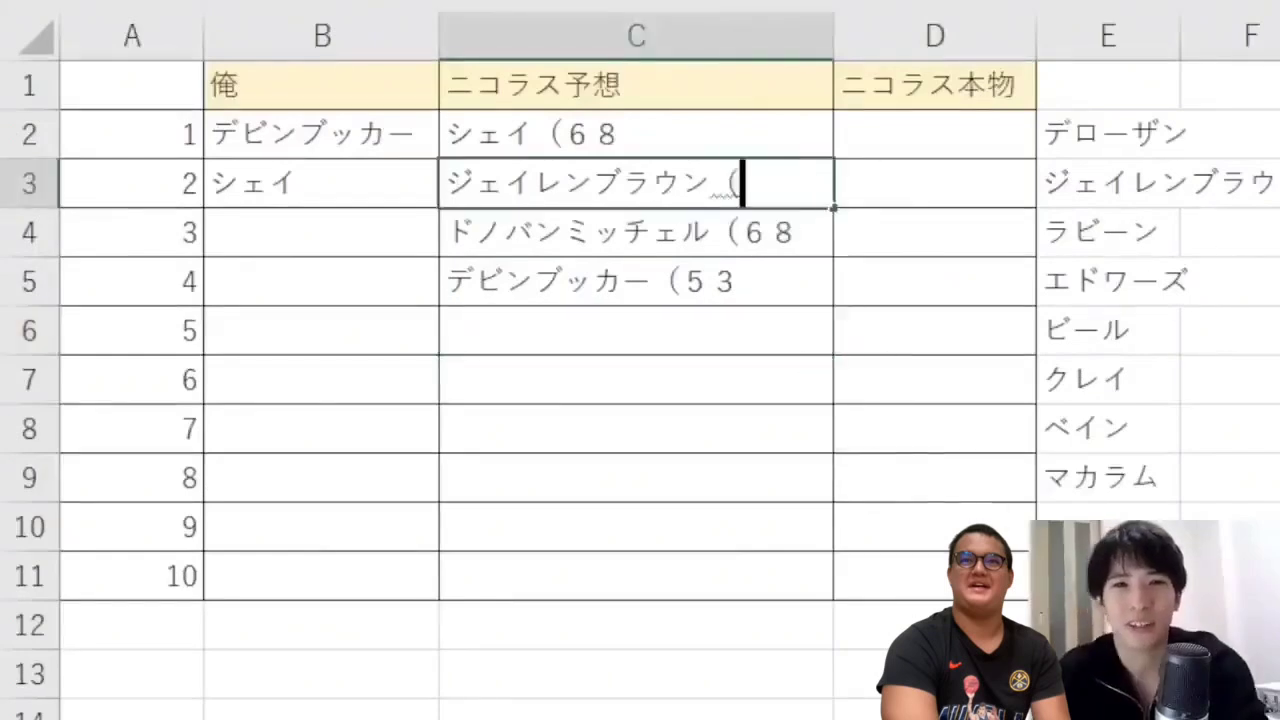
pyautogui.write('６７')
pyautogui.press('Return')
pyautogui.press('Return')
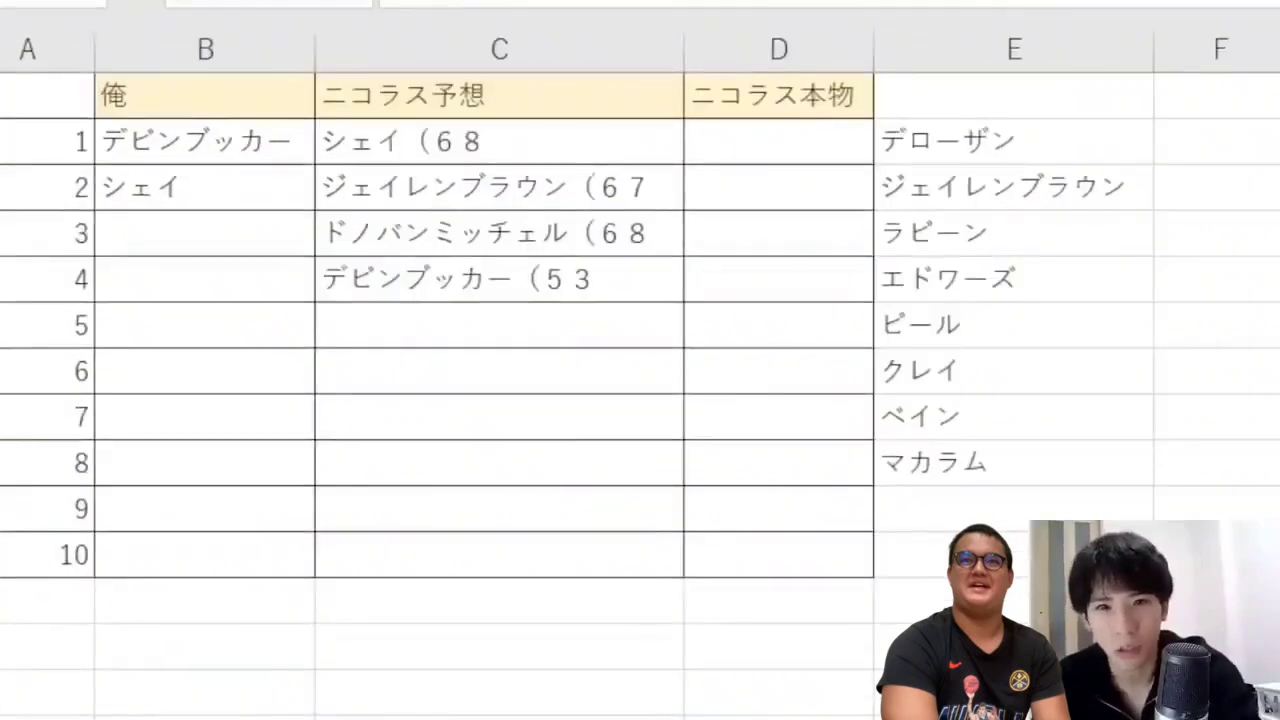
# Append （７７ to ラビーン and （７９ to エドワーズ in the candidate list.
pyautogui.click(499, 233)
pyautogui.doubleClick(1040, 233)
pyautogui.write('（７７')
pyautogui.press('Return')
pyautogui.press('Return')
pyautogui.click(1029, 234)
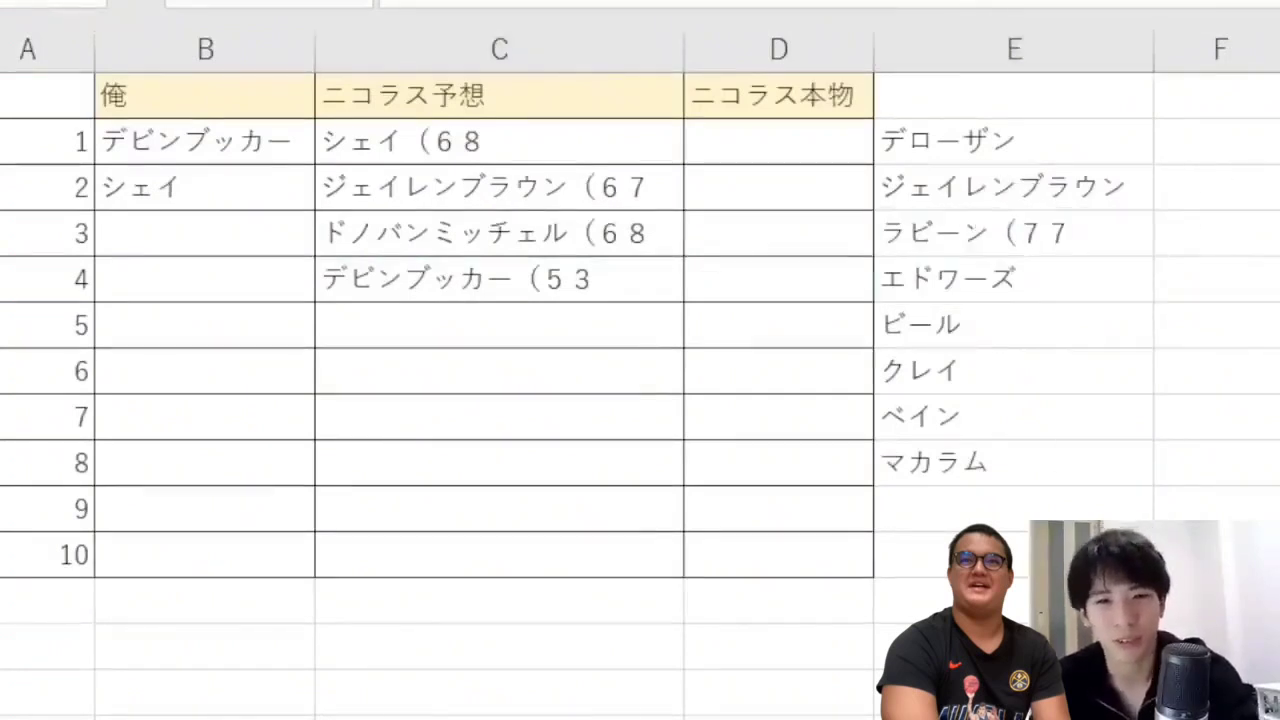
pyautogui.doubleClick(1057, 271)
pyautogui.write('（７９')
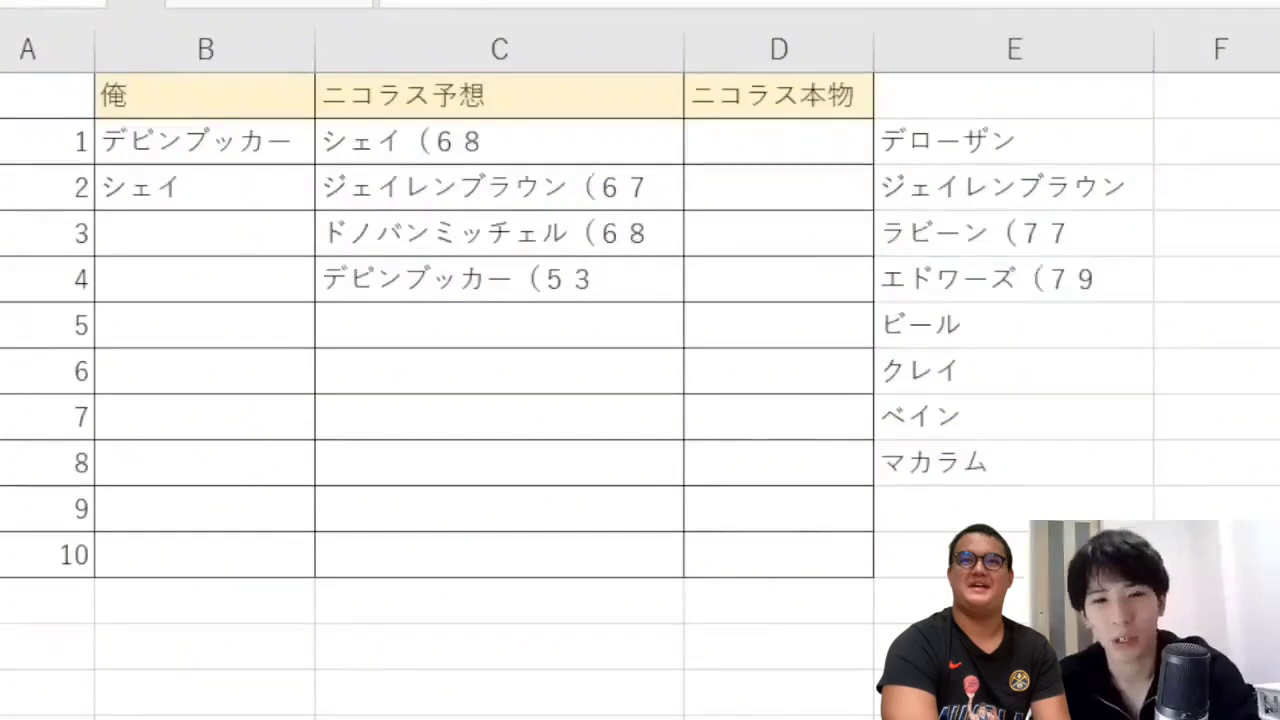
# Append （７４ to デローザン and （５０ to ビール in the candidate list.
pyautogui.write('（７４')
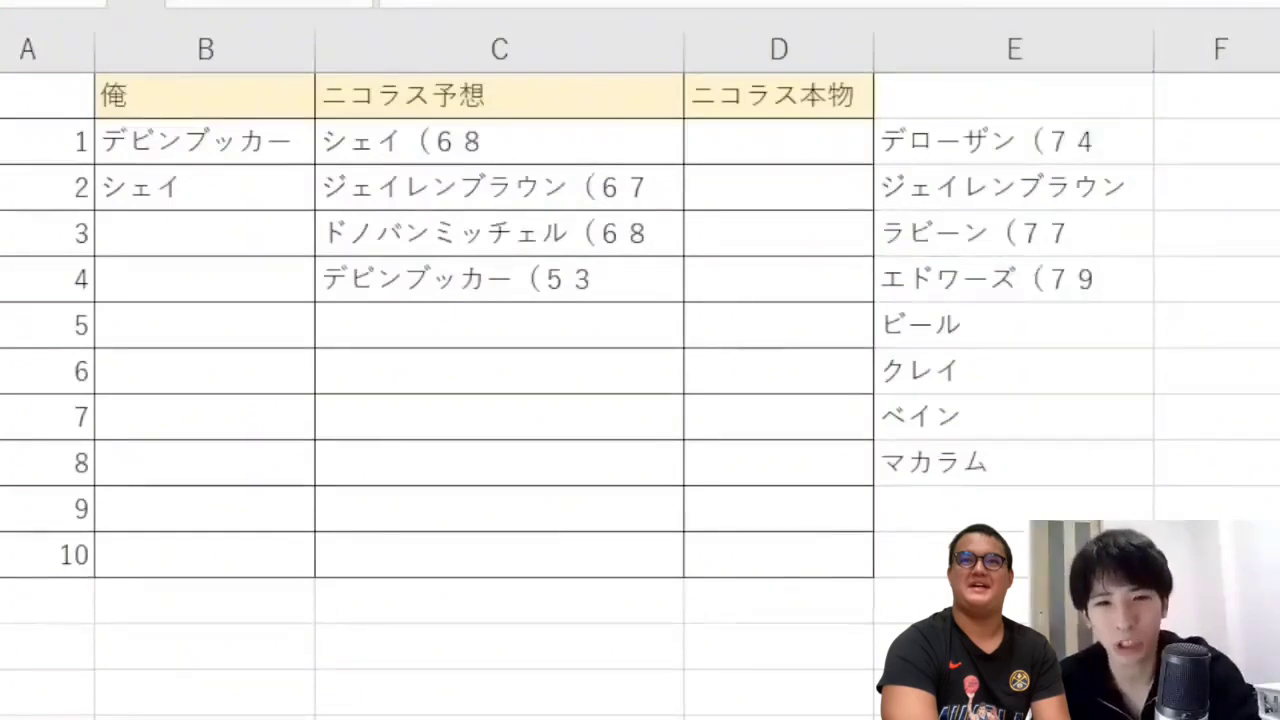
pyautogui.doubleClick(1013, 324)
pyautogui.write('（５０')
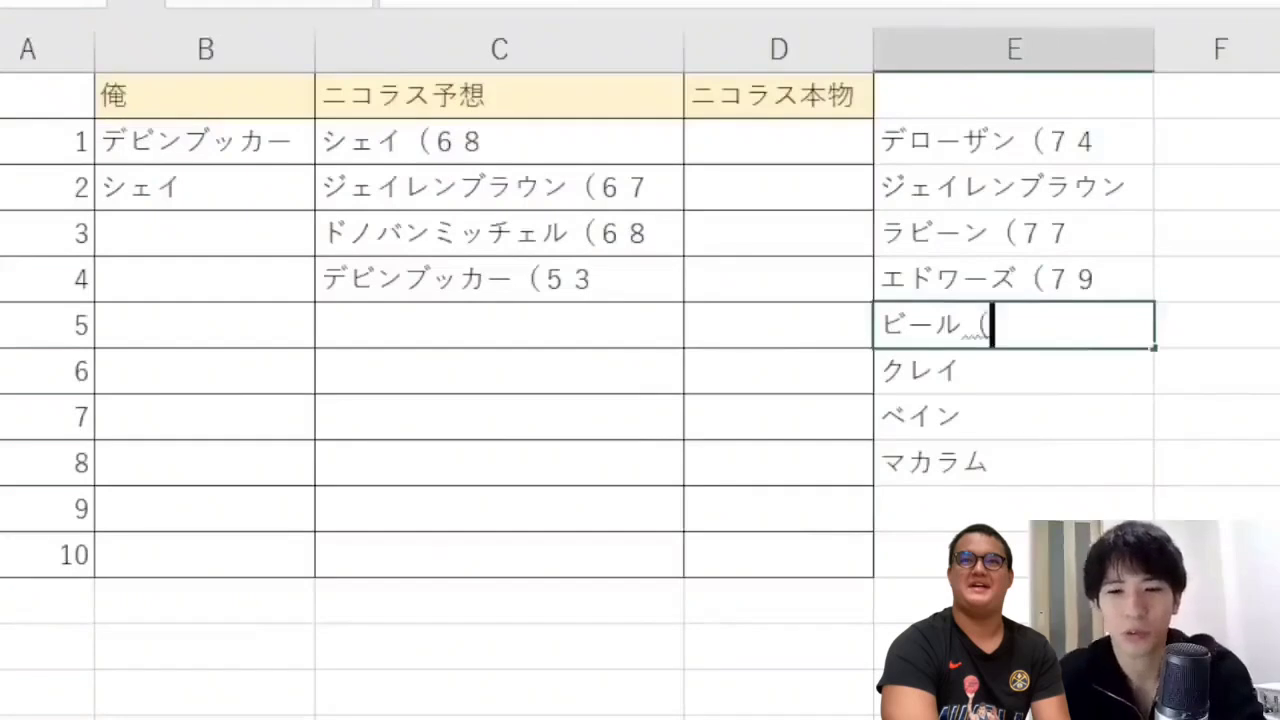
pyautogui.press('Return')
# Enter ビール as the rank 10 pick in the ニコラス予想 column.
pyautogui.click(593, 560)
pyautogui.write('bi-ru')
pyautogui.press('space')
pyautogui.press('Return')
pyautogui.click(583, 523)
pyautogui.click(568, 555)
pyautogui.hotkey('ctrl', 'z')
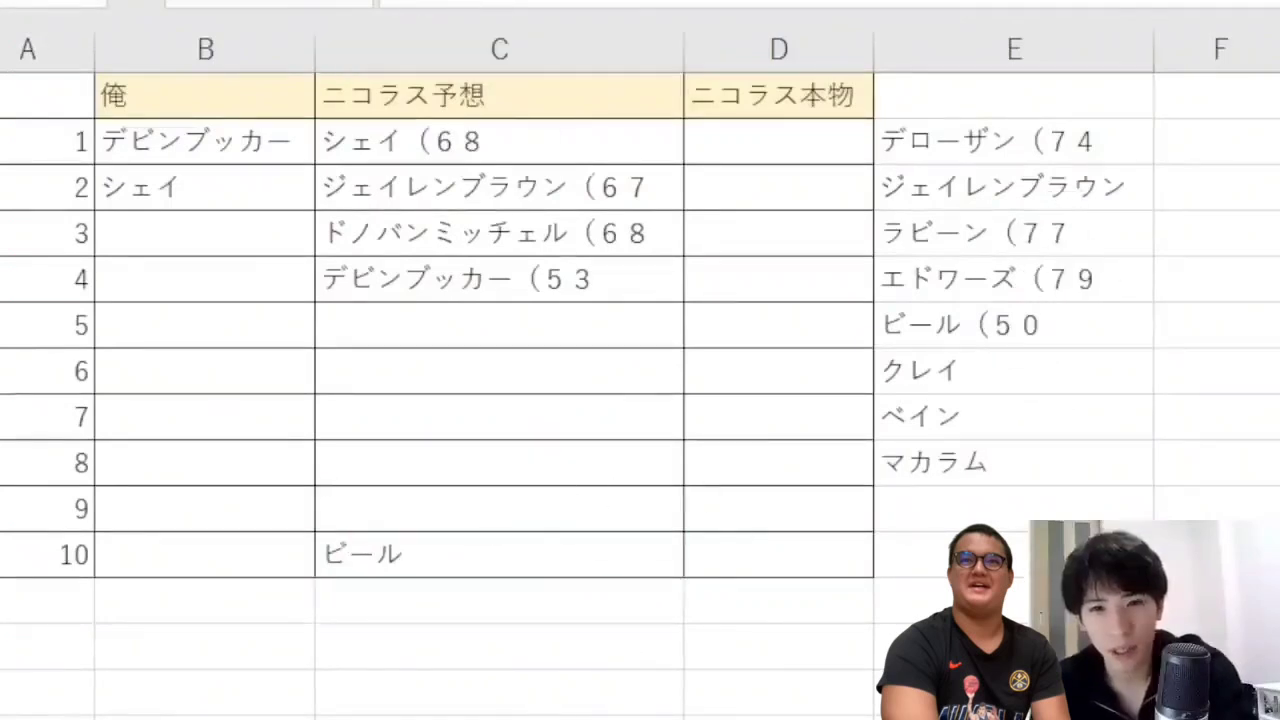
# Append （６９ to クレイ, （５８ to ベイン and （７５ to マカラム in the candidate list.
pyautogui.click(778, 554)
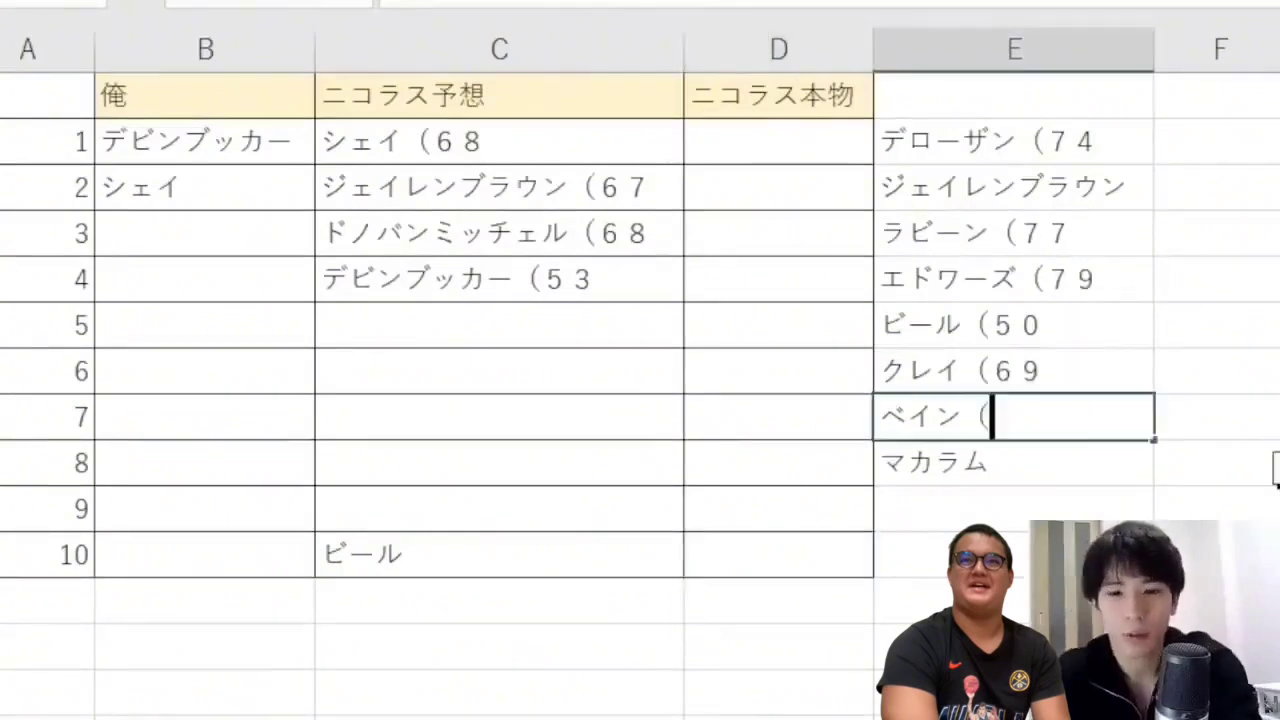
pyautogui.write('58')
pyautogui.press('Return')
pyautogui.press('Return')
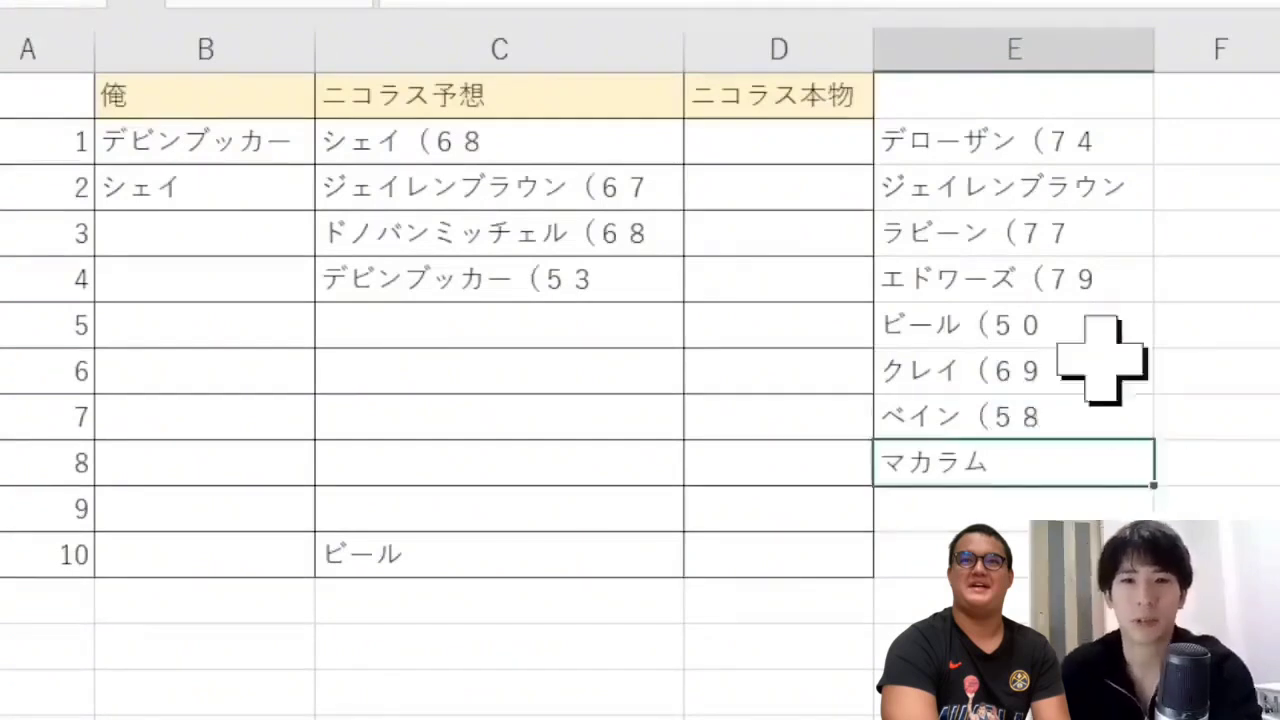
pyautogui.doubleClick(1078, 458)
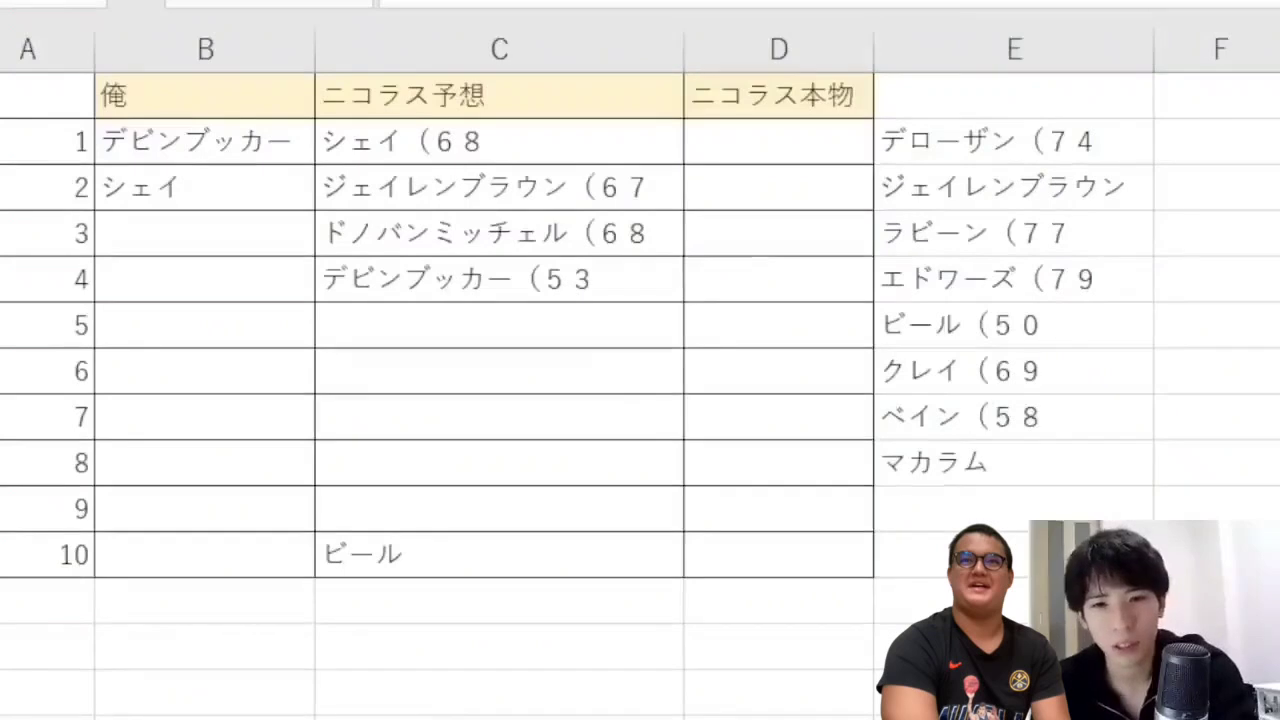
pyautogui.click(991, 462)
pyautogui.write('（７５')
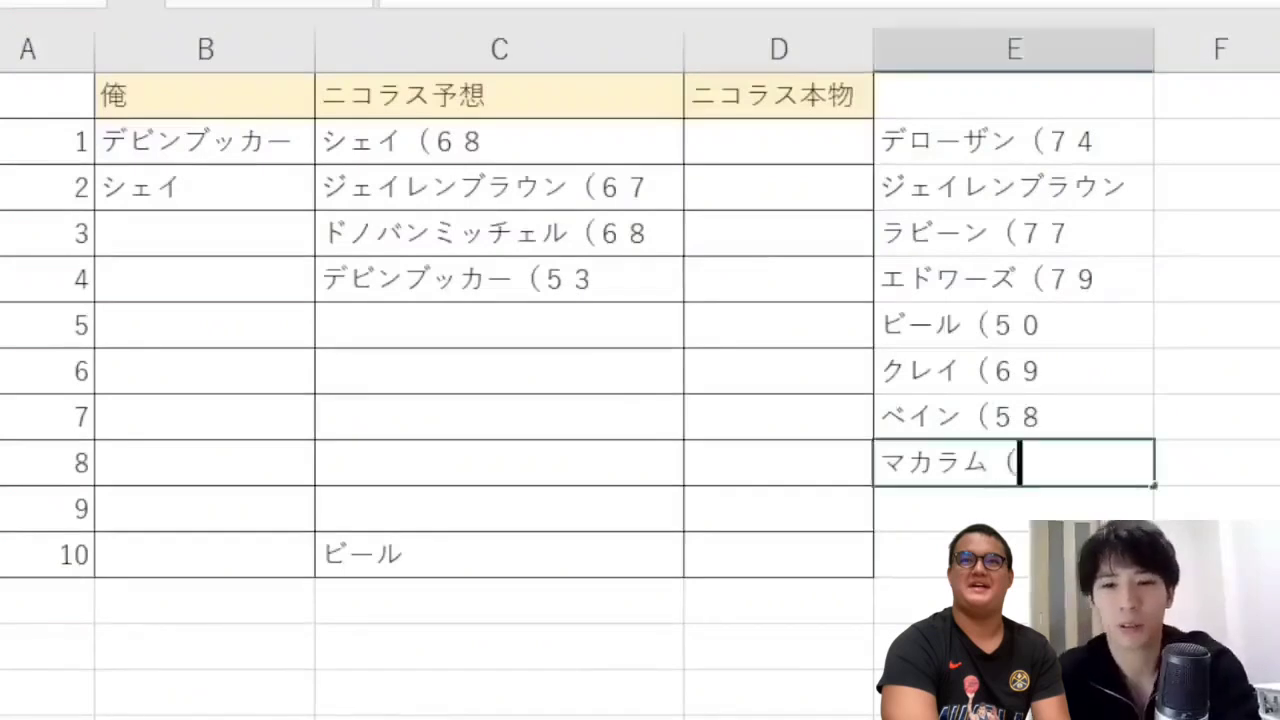
pyautogui.press('Return')
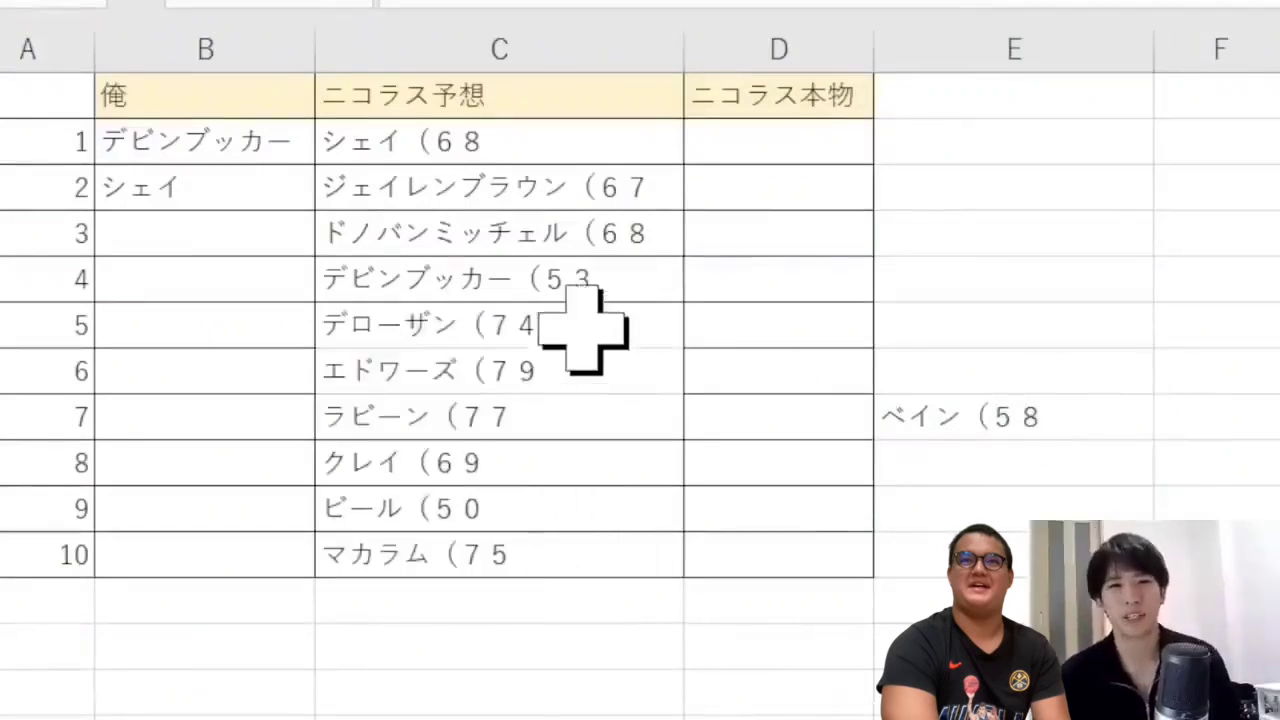
# Fill ranks 3 to 10 of the 俺 column with ドノバンミッチェル, ジェイレンブラウン, エドワーズ, デローザン, ビール, ラビーン, クレイ and マカラム.
pyautogui.moveTo(583, 325); pyautogui.dragTo(583, 462)
pyautogui.click(1032, 323)
pyautogui.click(205, 233)
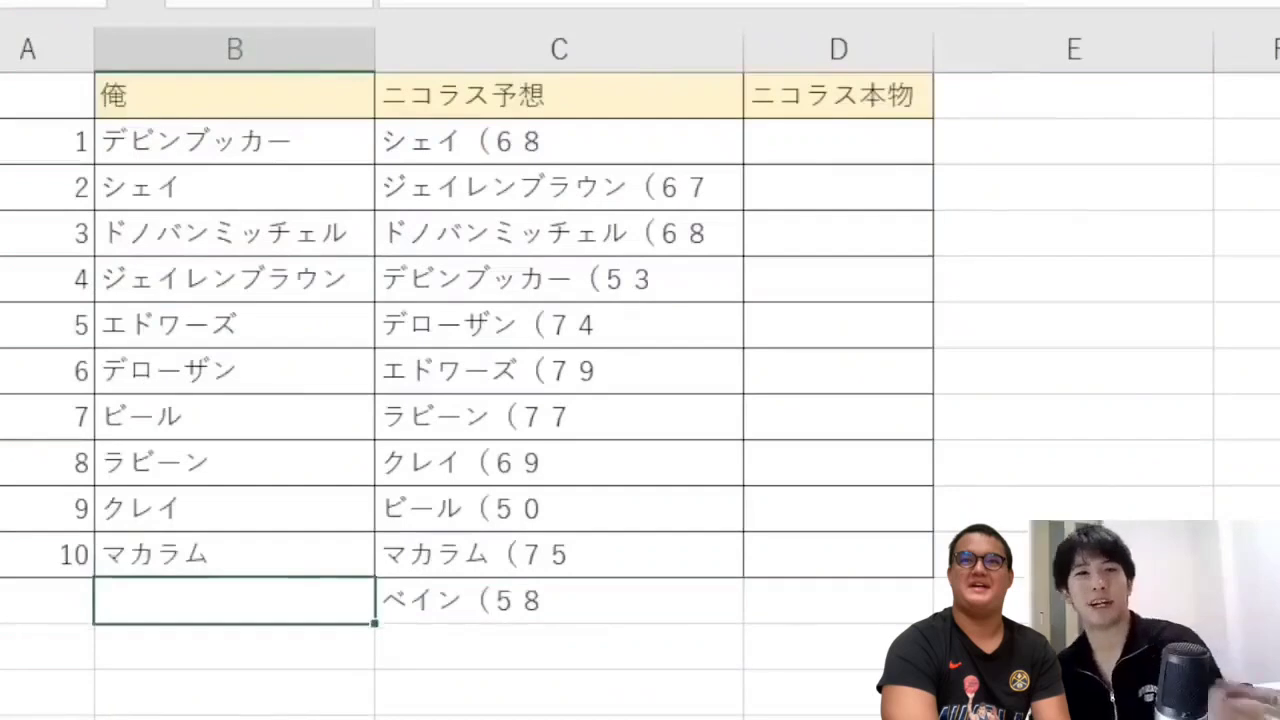
pyautogui.click(838, 416)
pyautogui.click(1050, 325)
pyautogui.moveTo(345, 185); pyautogui.dragTo(320, 551)
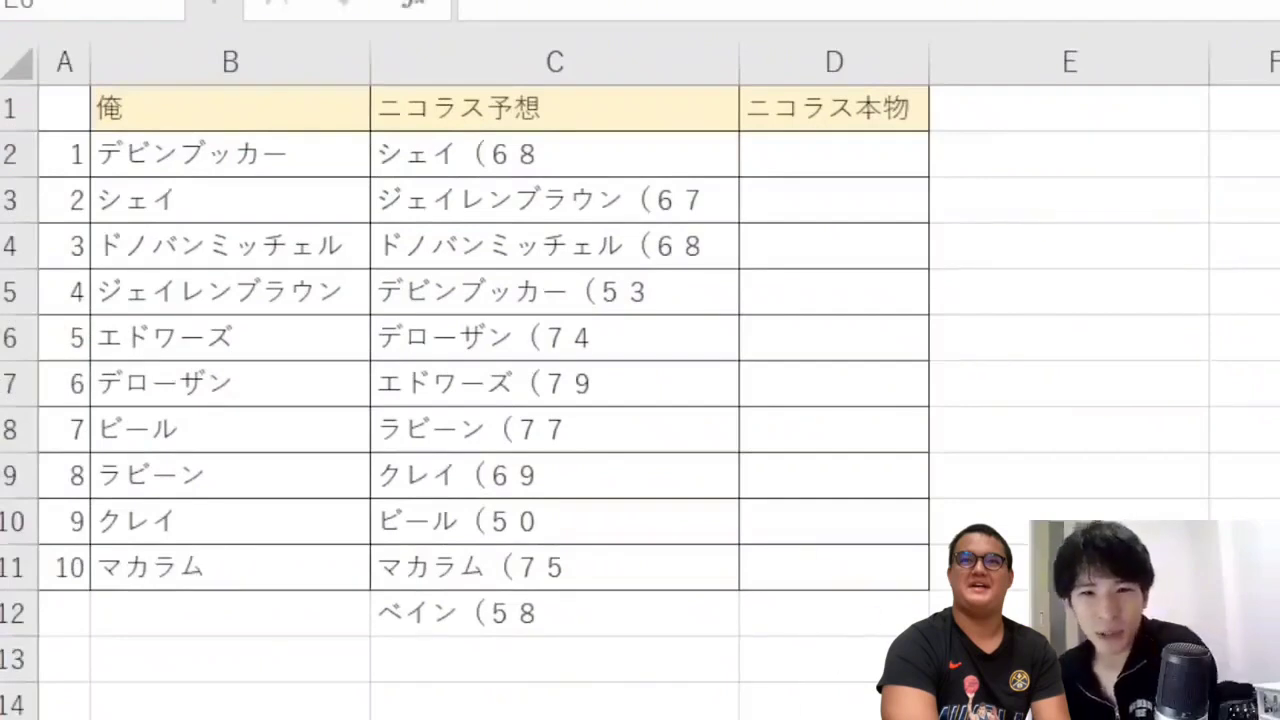
pyautogui.click(940, 335)
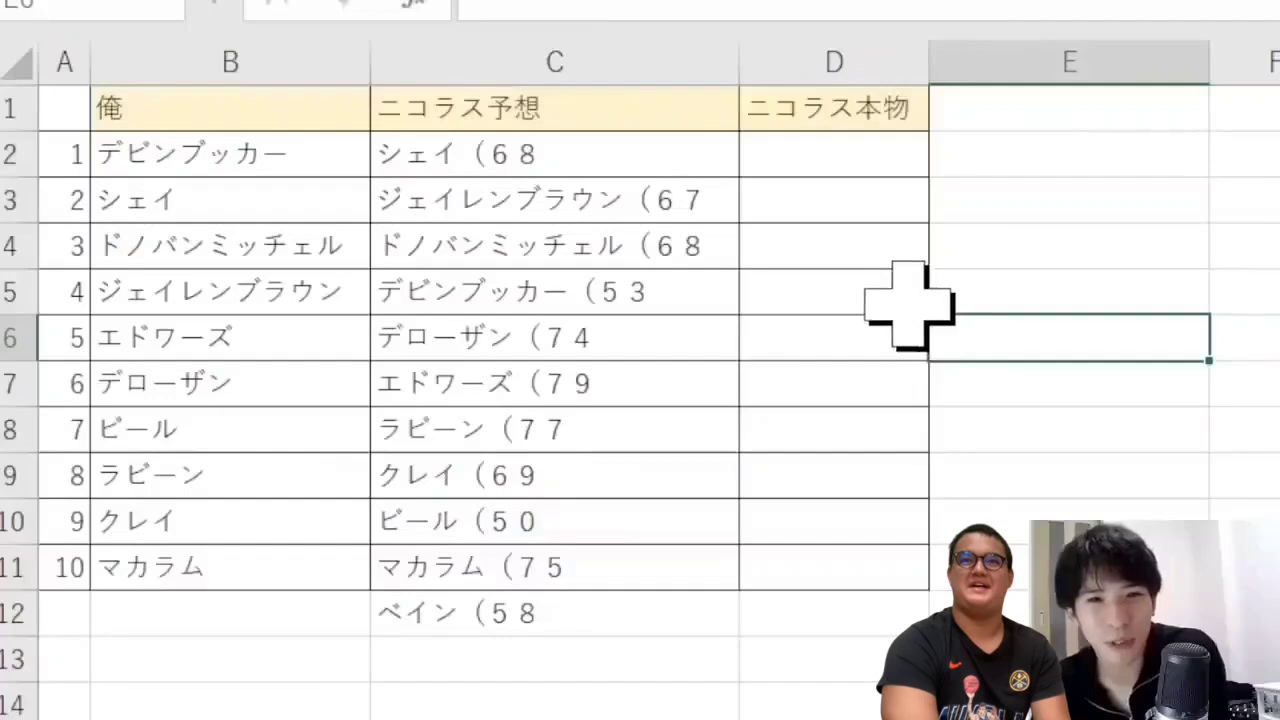
pyautogui.click(679, 301)
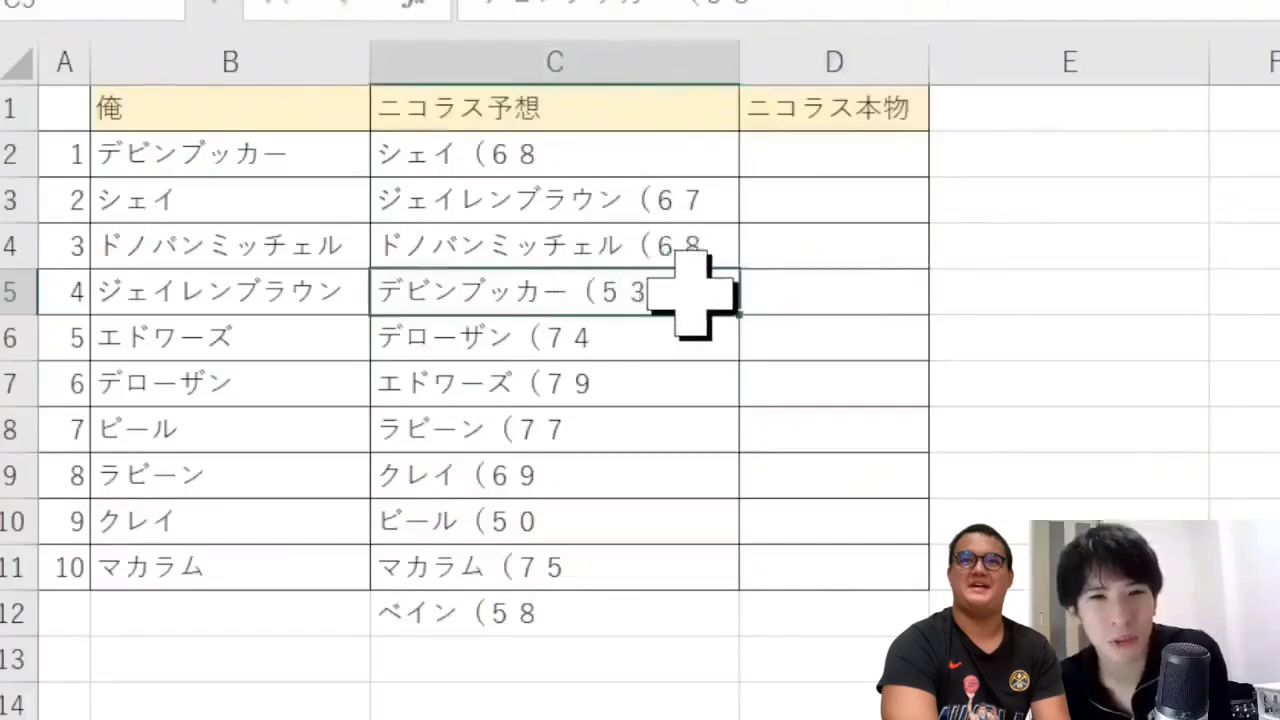
pyautogui.click(697, 252)
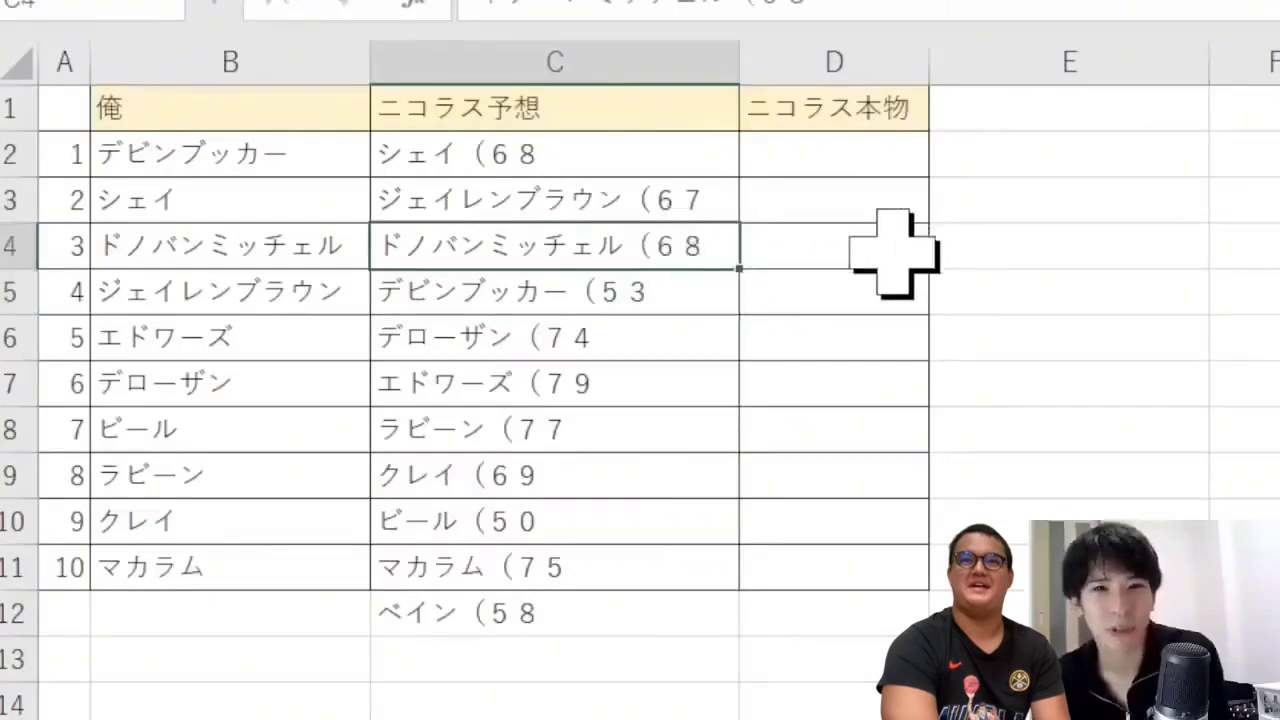
pyautogui.press('Right')
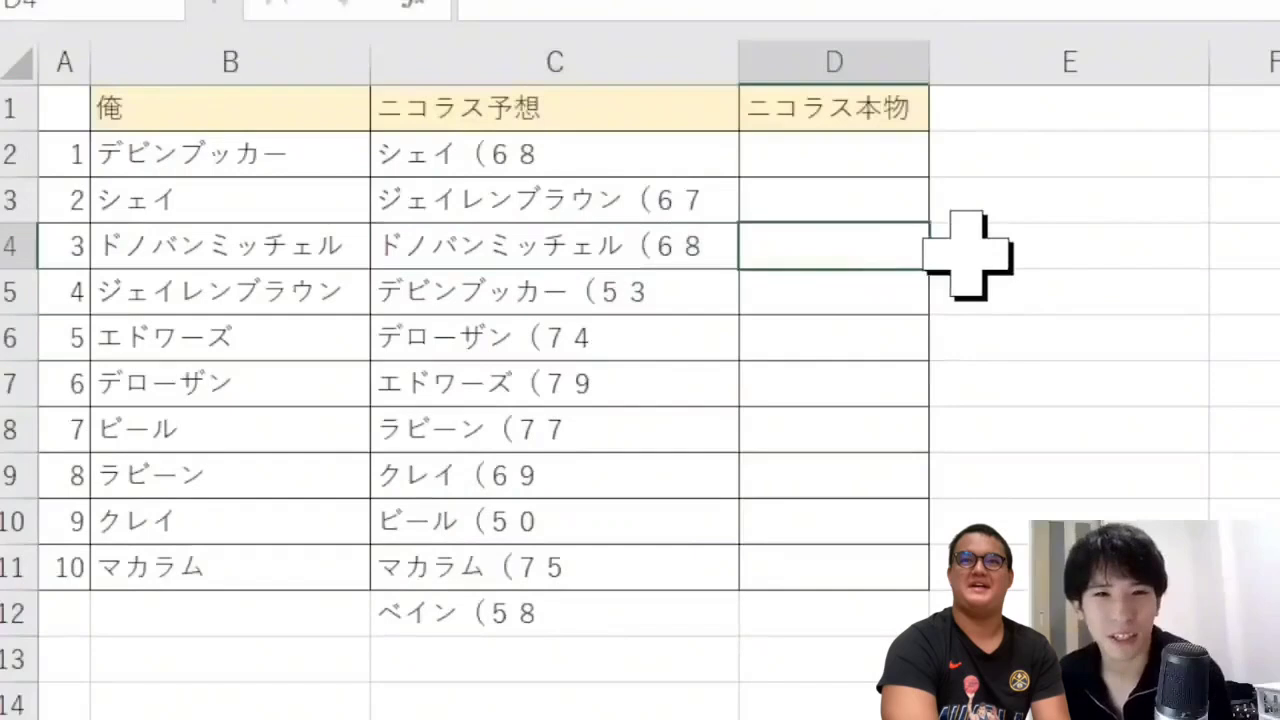
pyautogui.press('Right')
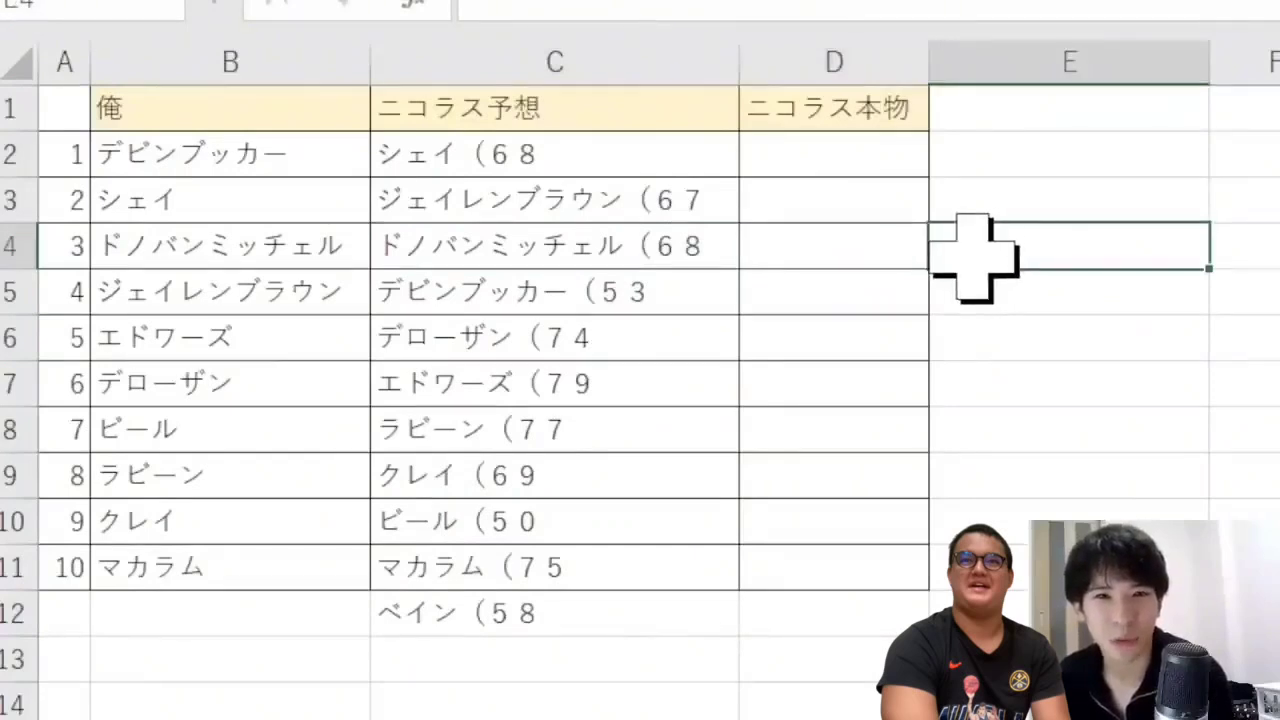
pyautogui.click(666, 249)
pyautogui.click(965, 248)
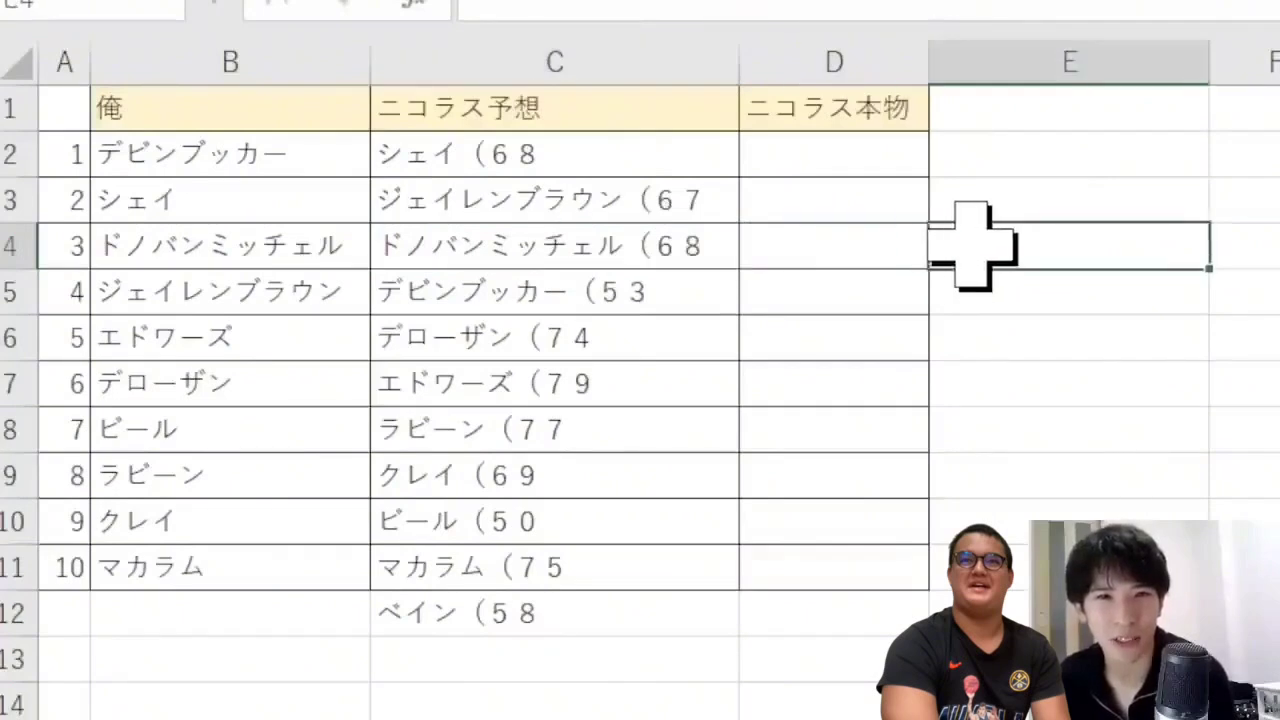
pyautogui.click(700, 250)
pyautogui.click(962, 262)
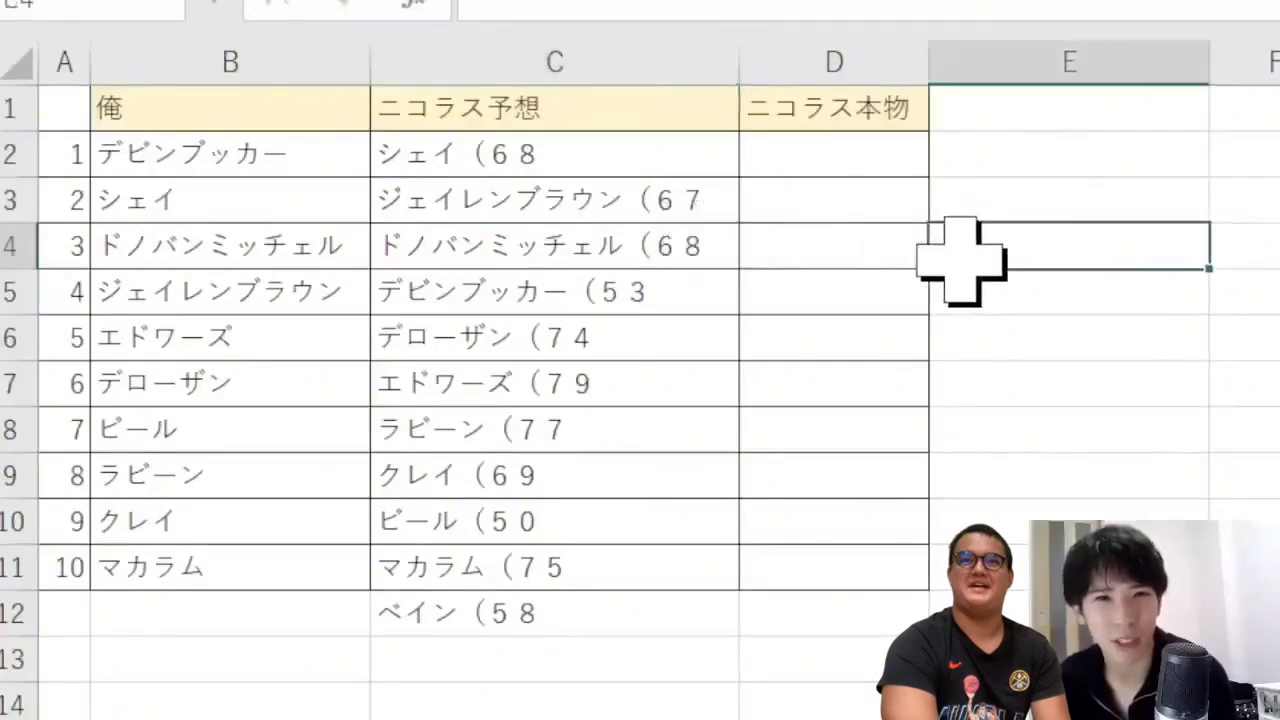
pyautogui.click(680, 290)
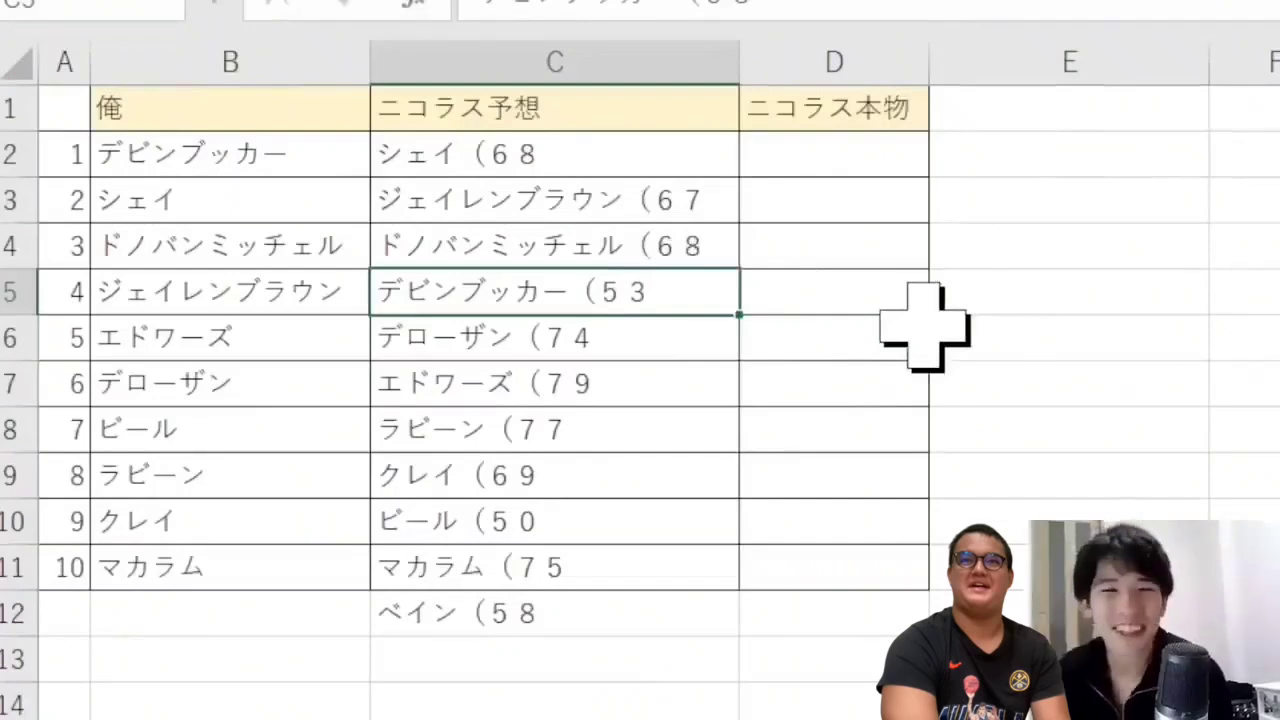
pyautogui.click(971, 251)
pyautogui.click(849, 286)
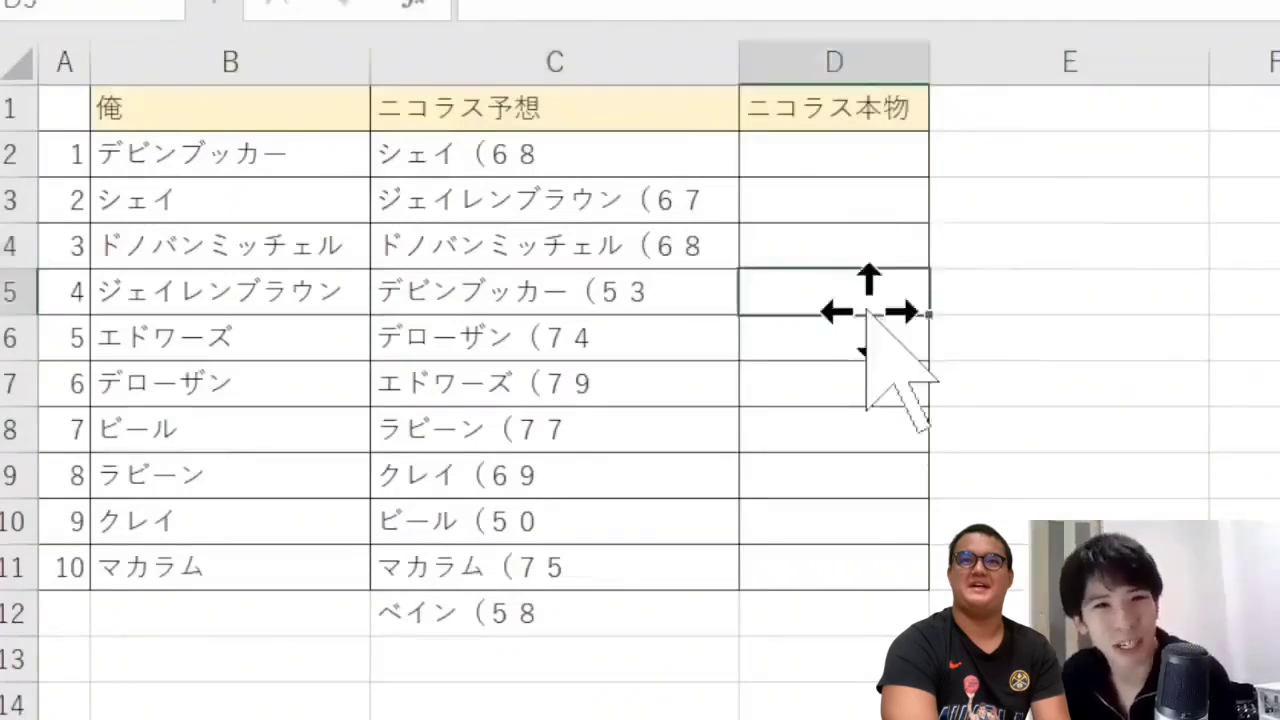
# Swap two picks in the ニコラス予想 column, putting エドワーズ（７９ at rank 5 and デローザン（７４ at rank 6.
pyautogui.click(663, 378)
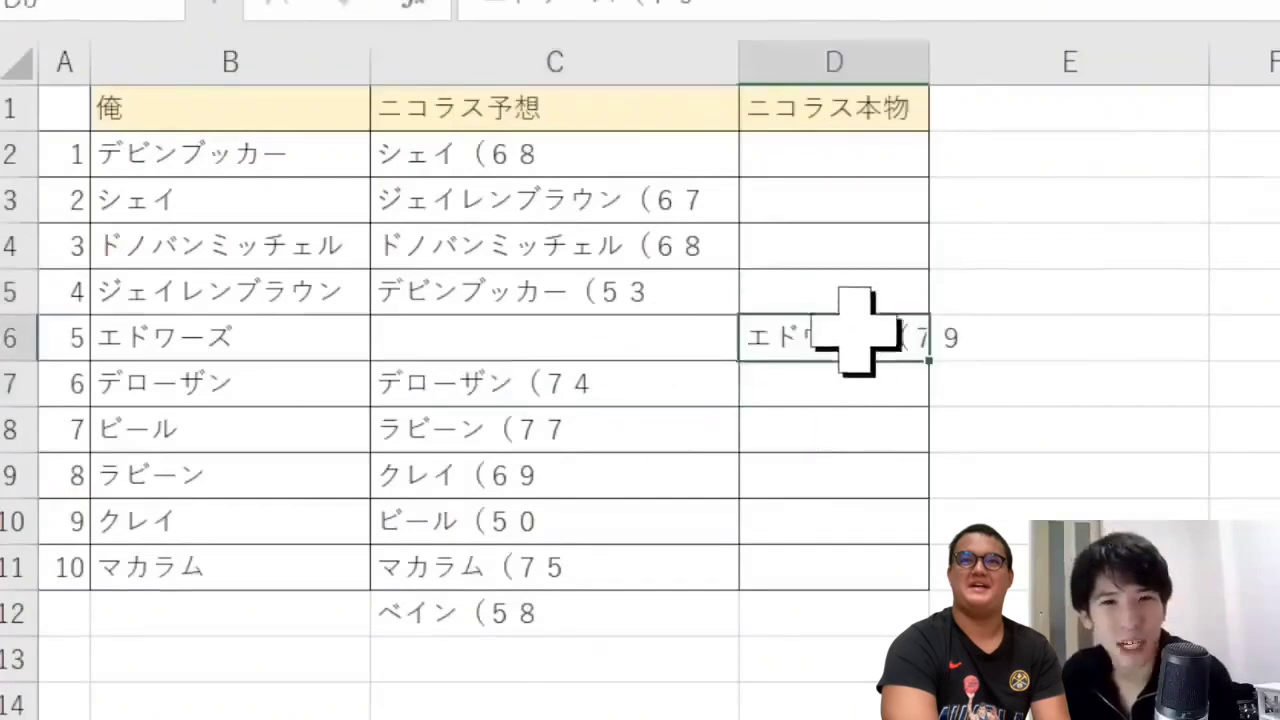
pyautogui.moveTo(856, 316); pyautogui.dragTo(535, 300)
pyautogui.click(1163, 337)
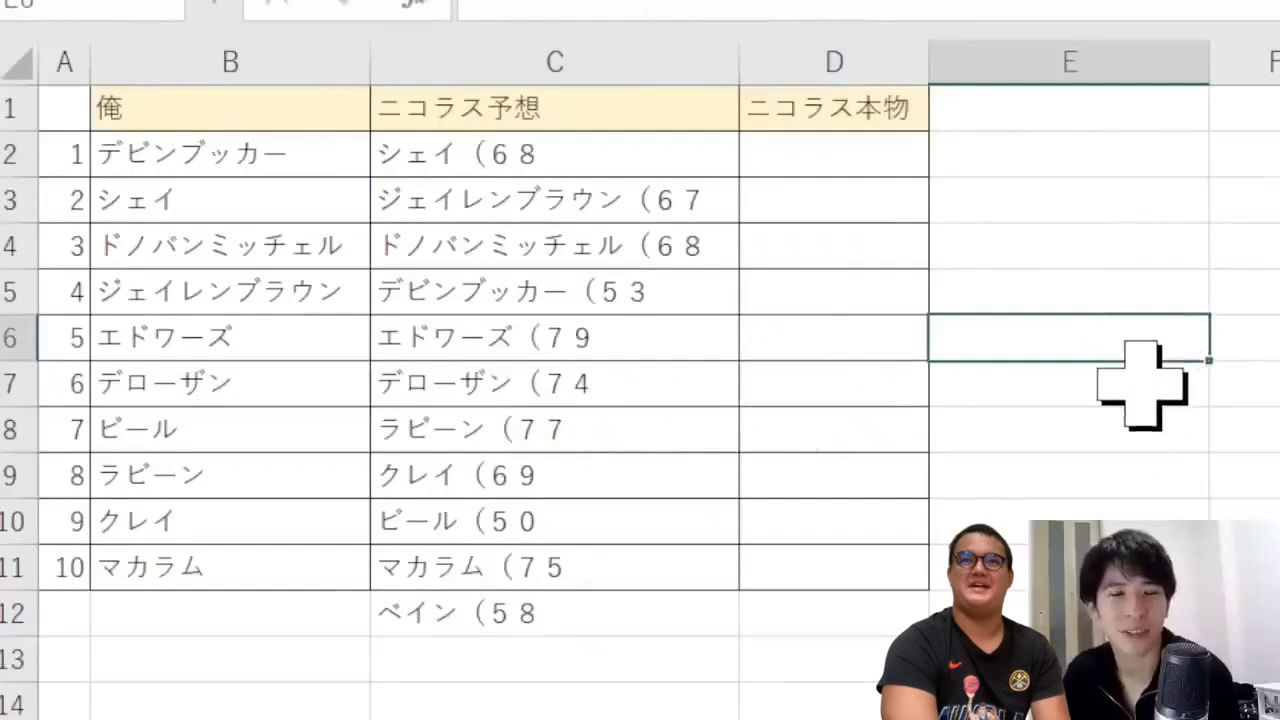
pyautogui.click(674, 338)
pyautogui.click(1250, 337)
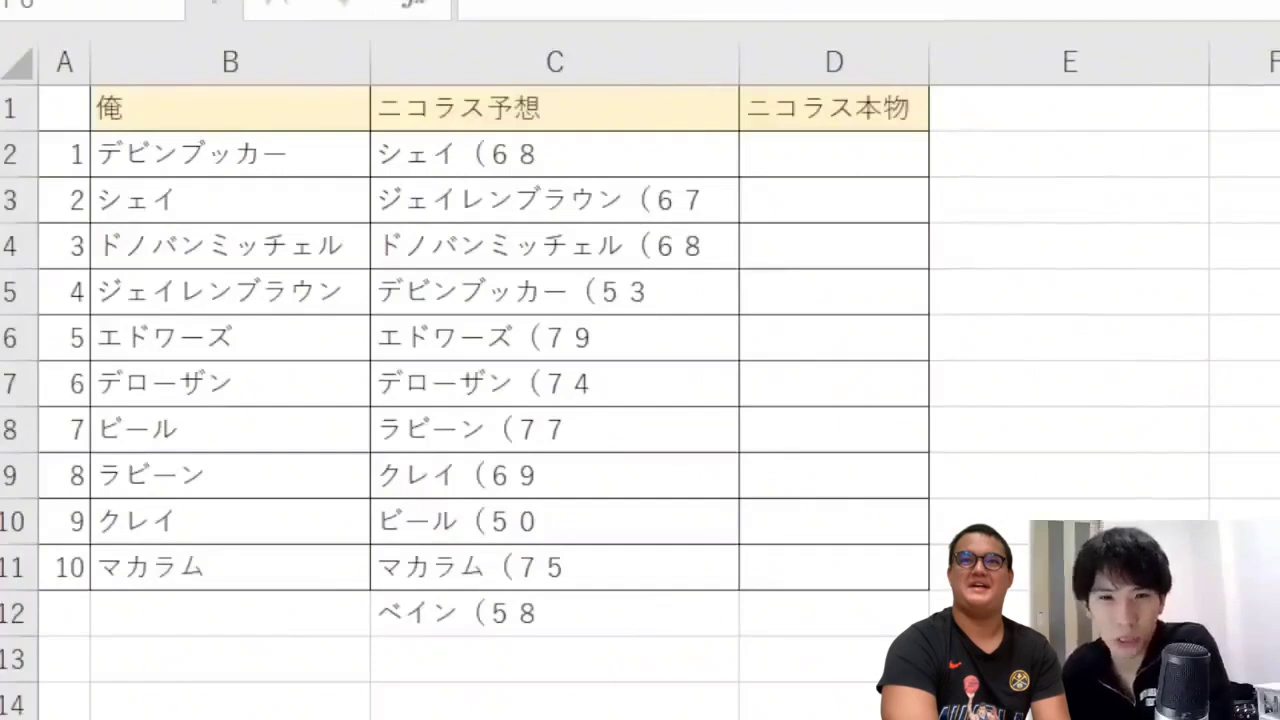
pyautogui.click(857, 385)
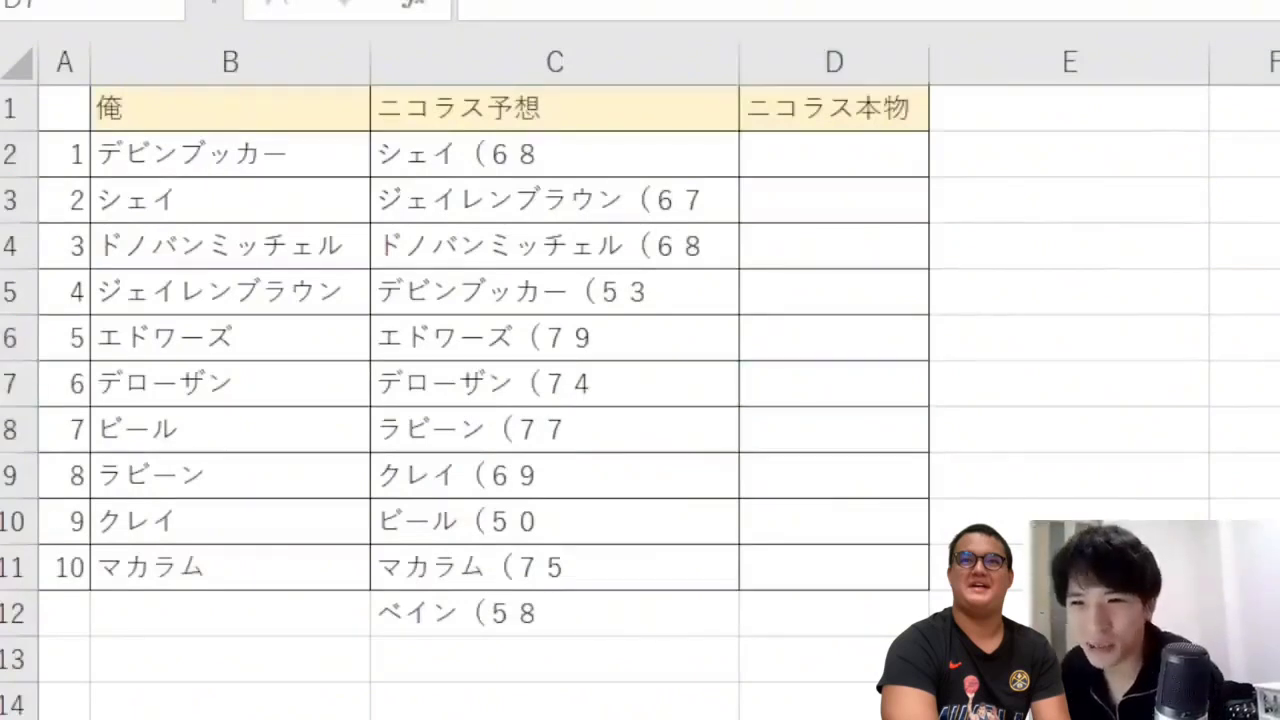
pyautogui.moveTo(645, 390); pyautogui.dragTo(724, 412)
pyautogui.click(798, 388)
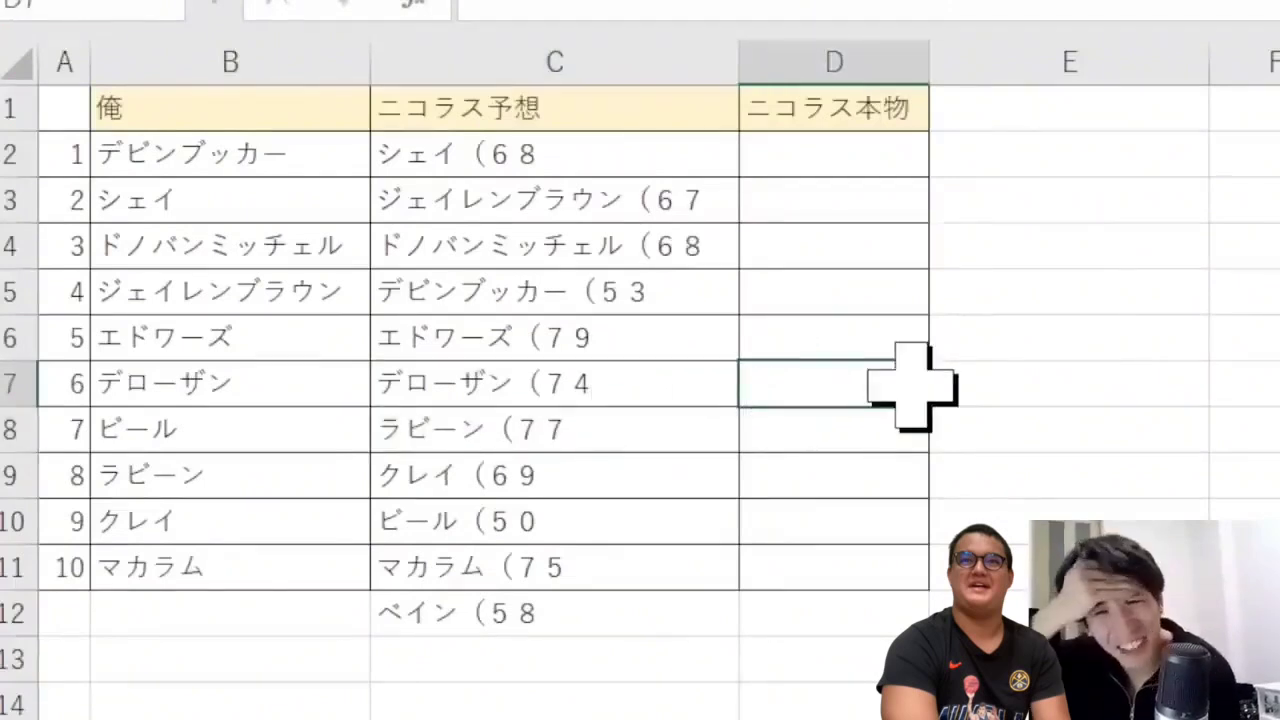
pyautogui.click(650, 375)
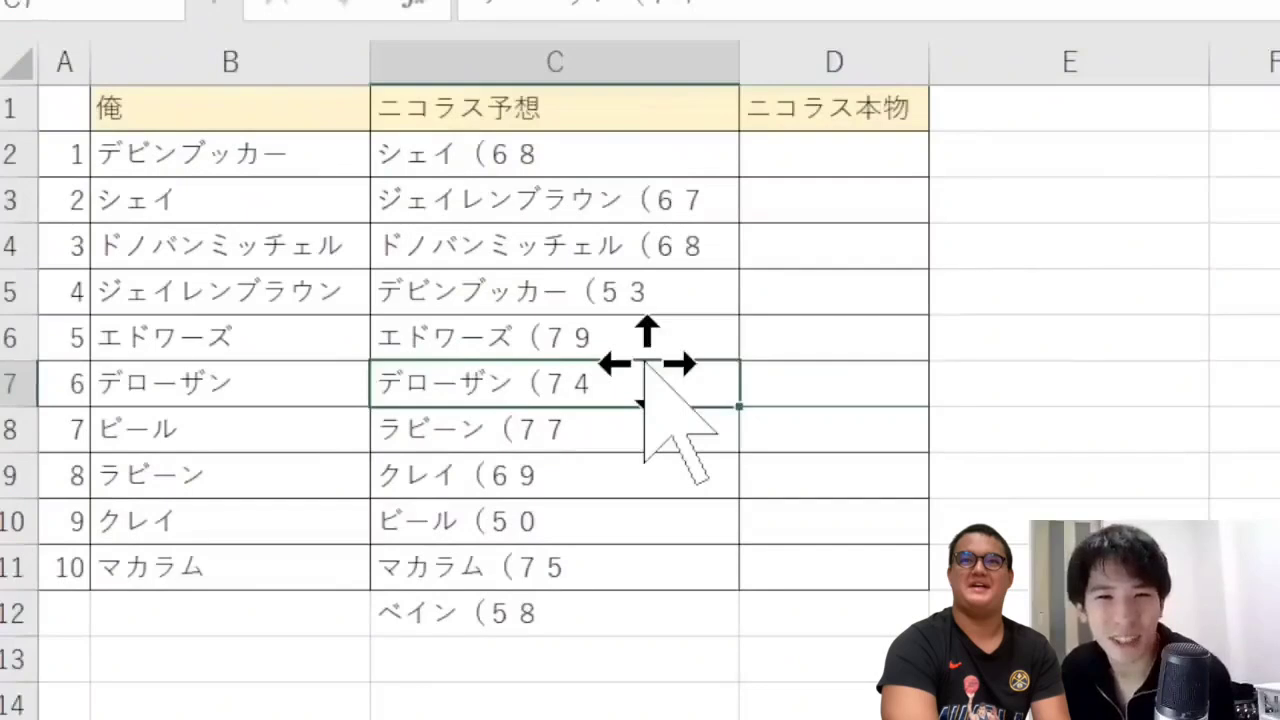
pyautogui.click(645, 420)
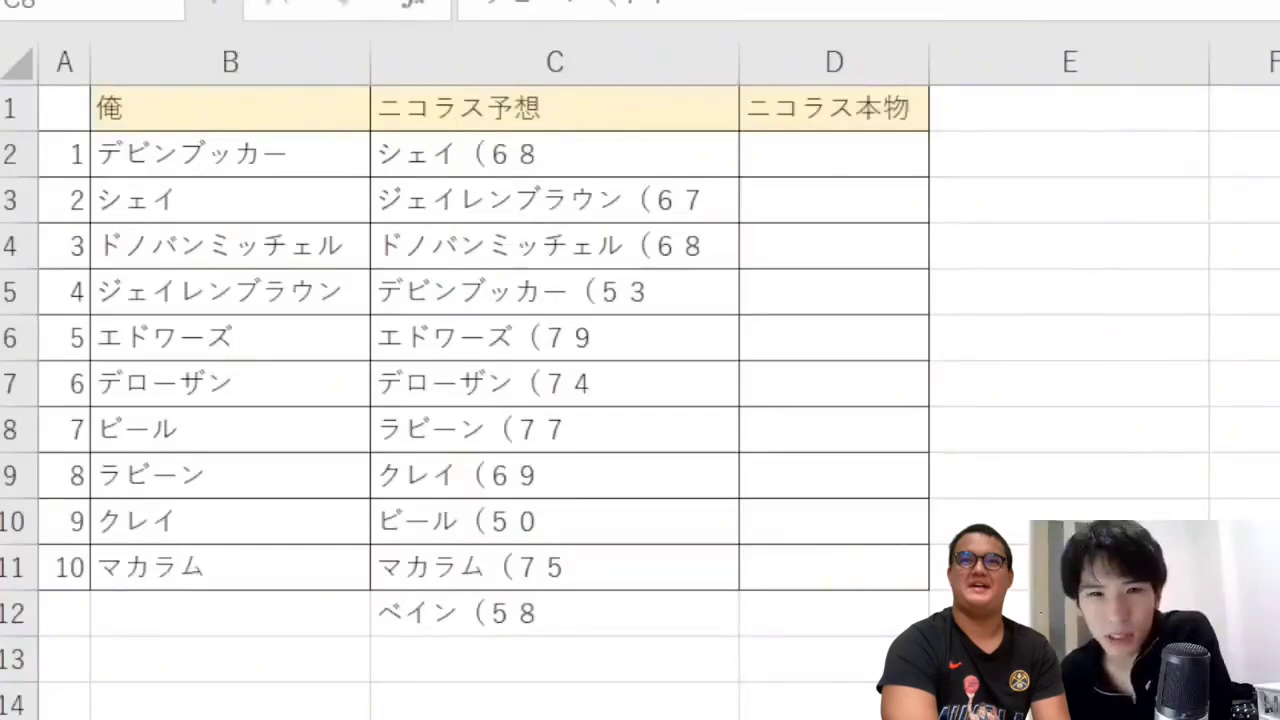
pyautogui.click(614, 443)
# Move デローザン（７４ out of the ニコラス予想 column to E2 and shift ラビーン through ベイン up to ranks 6 to 10.
pyautogui.click(620, 398)
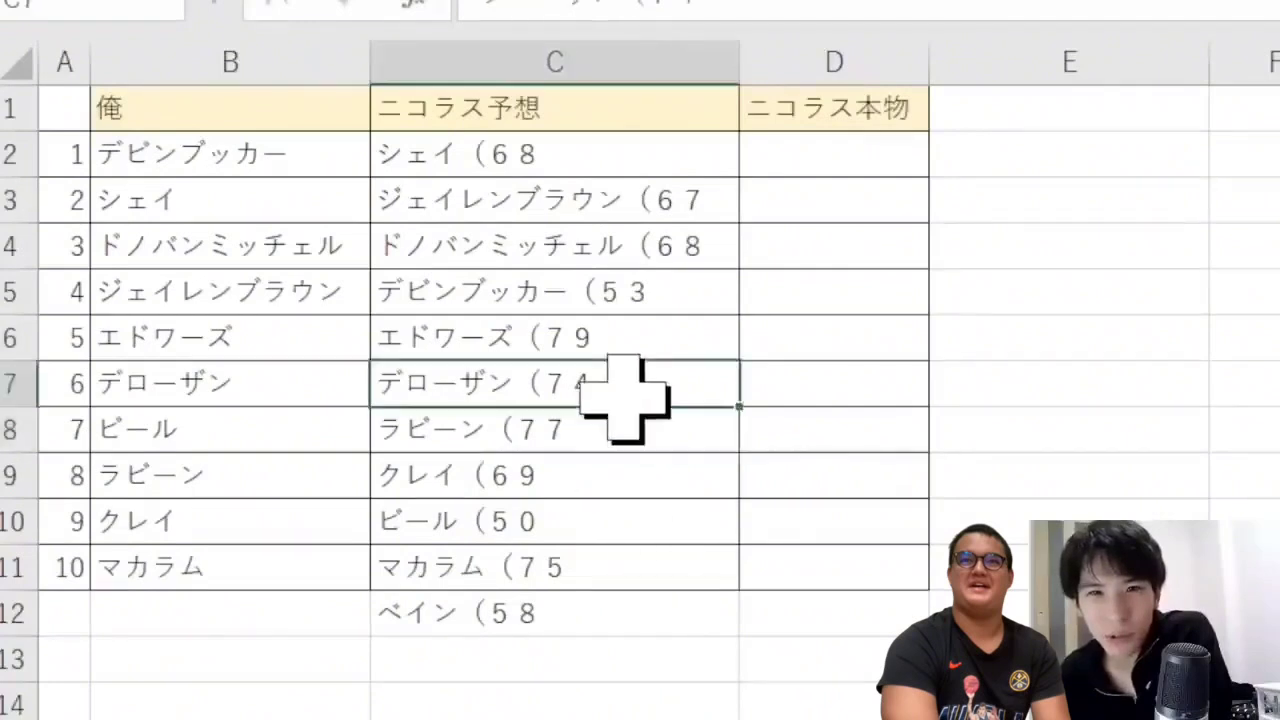
pyautogui.moveTo(665, 366); pyautogui.dragTo(1080, 383)
pyautogui.moveTo(600, 430); pyautogui.dragTo(607, 607)
pyautogui.click(1040, 383)
pyautogui.moveTo(1040, 360); pyautogui.dragTo(1040, 152)
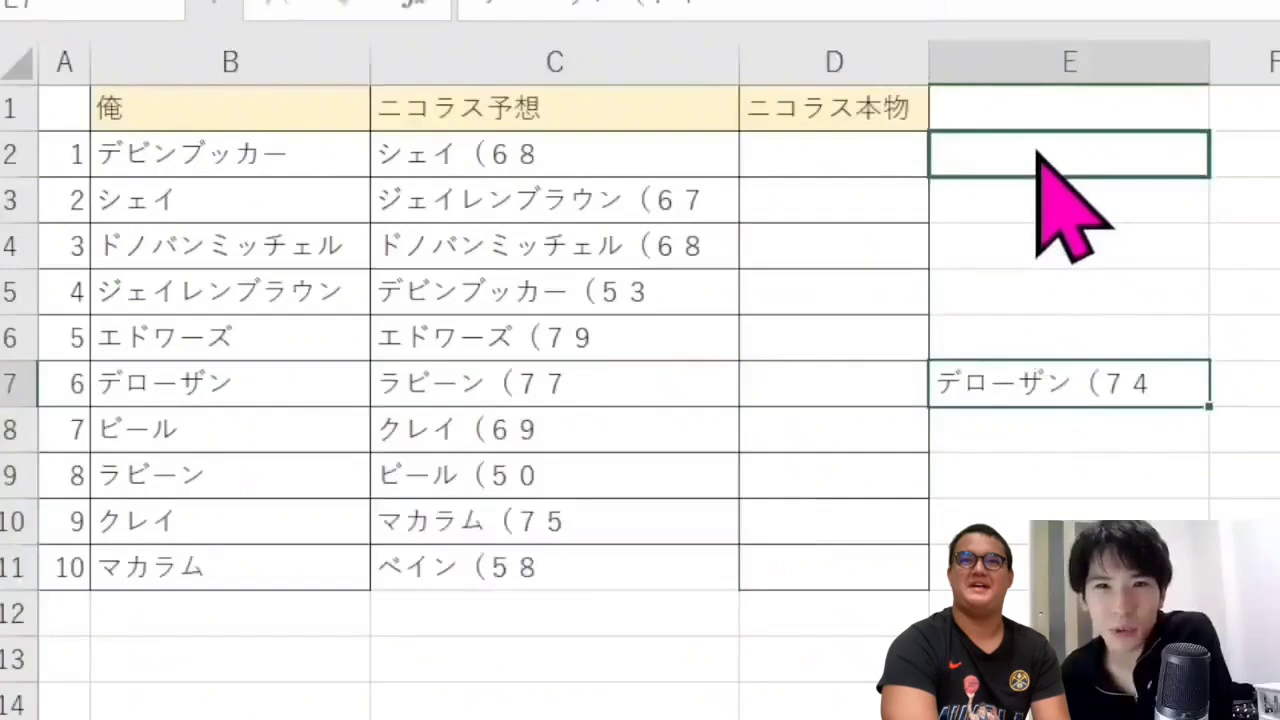
pyautogui.click(1270, 154)
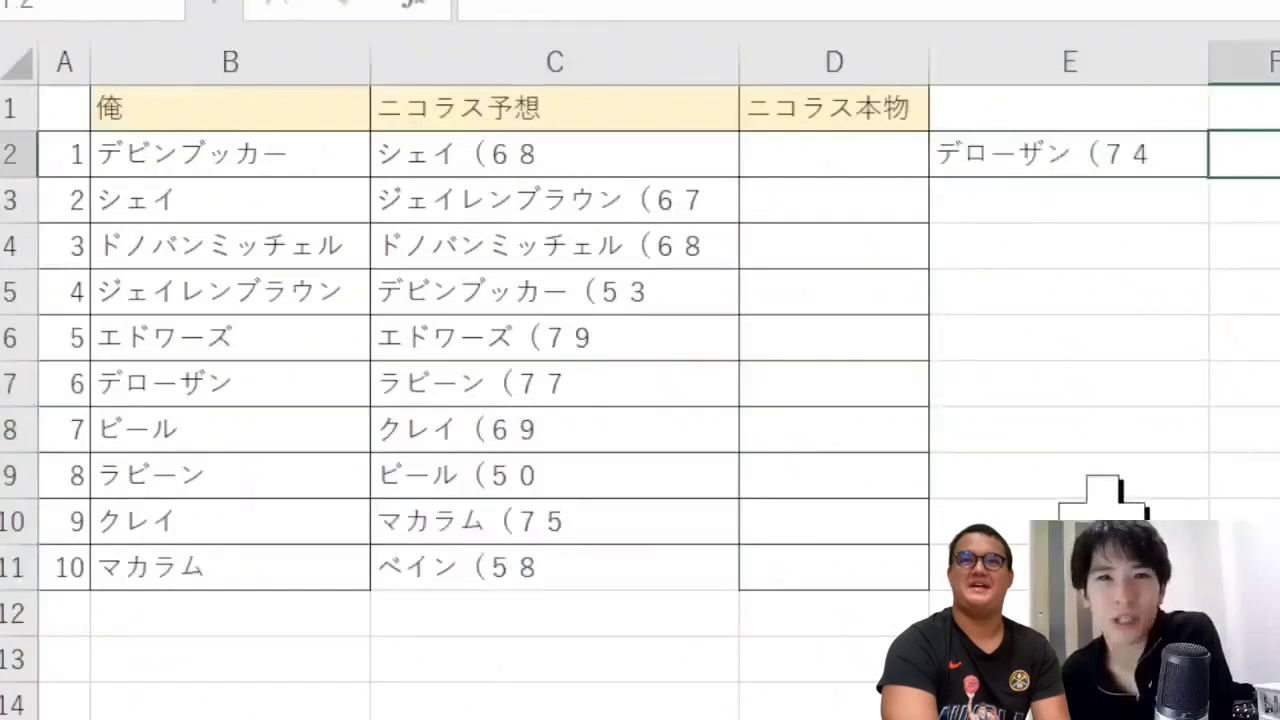
pyautogui.click(554, 567)
pyautogui.click(1057, 150)
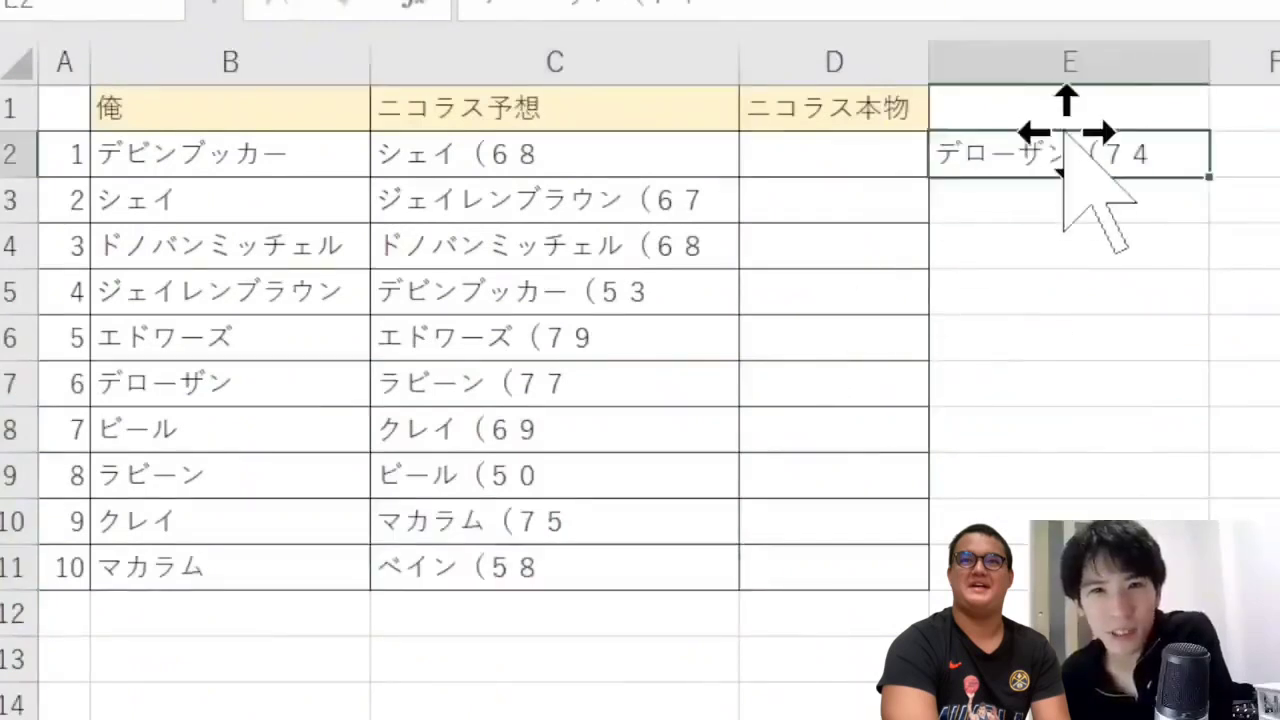
pyautogui.click(1262, 154)
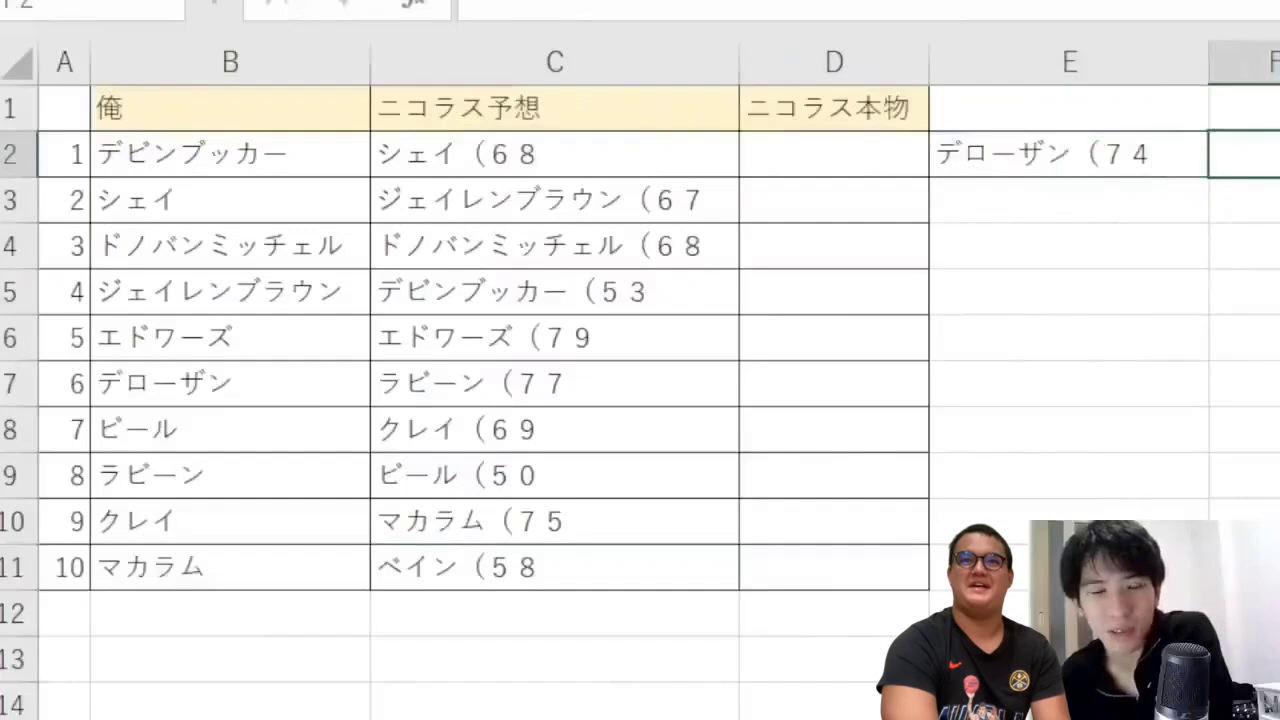
pyautogui.click(628, 400)
pyautogui.click(627, 431)
pyautogui.click(630, 474)
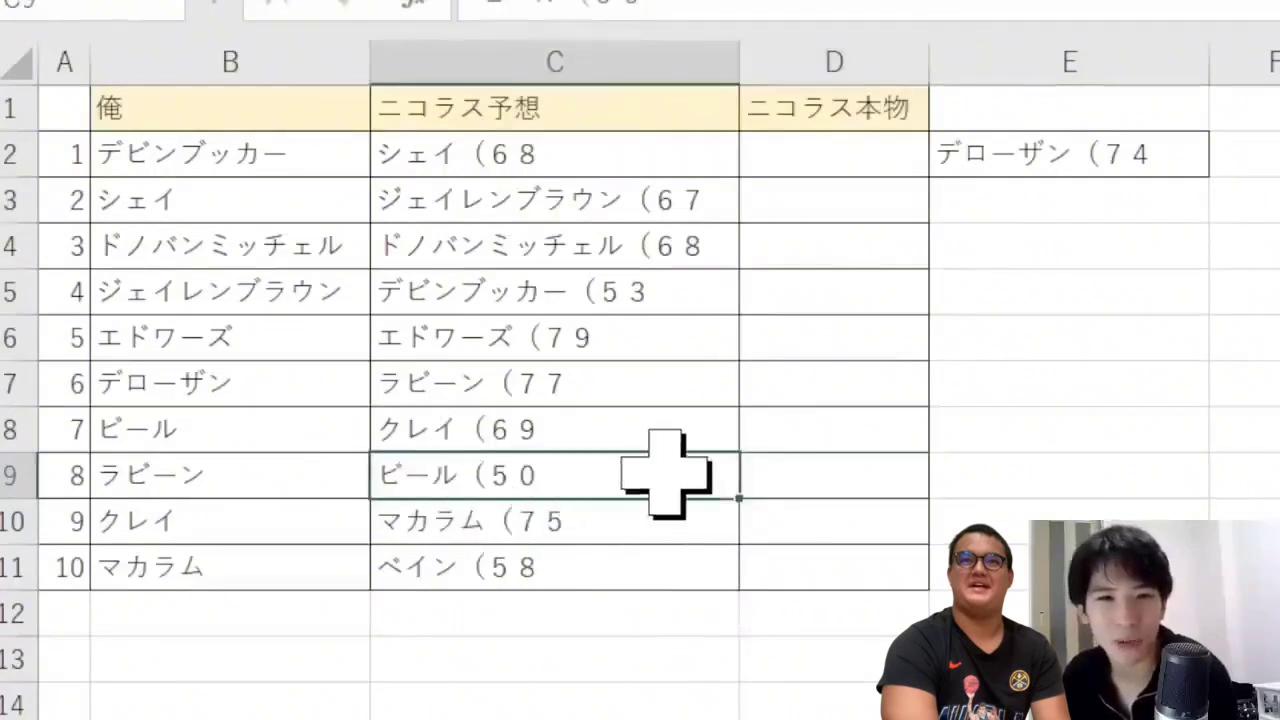
pyautogui.click(686, 528)
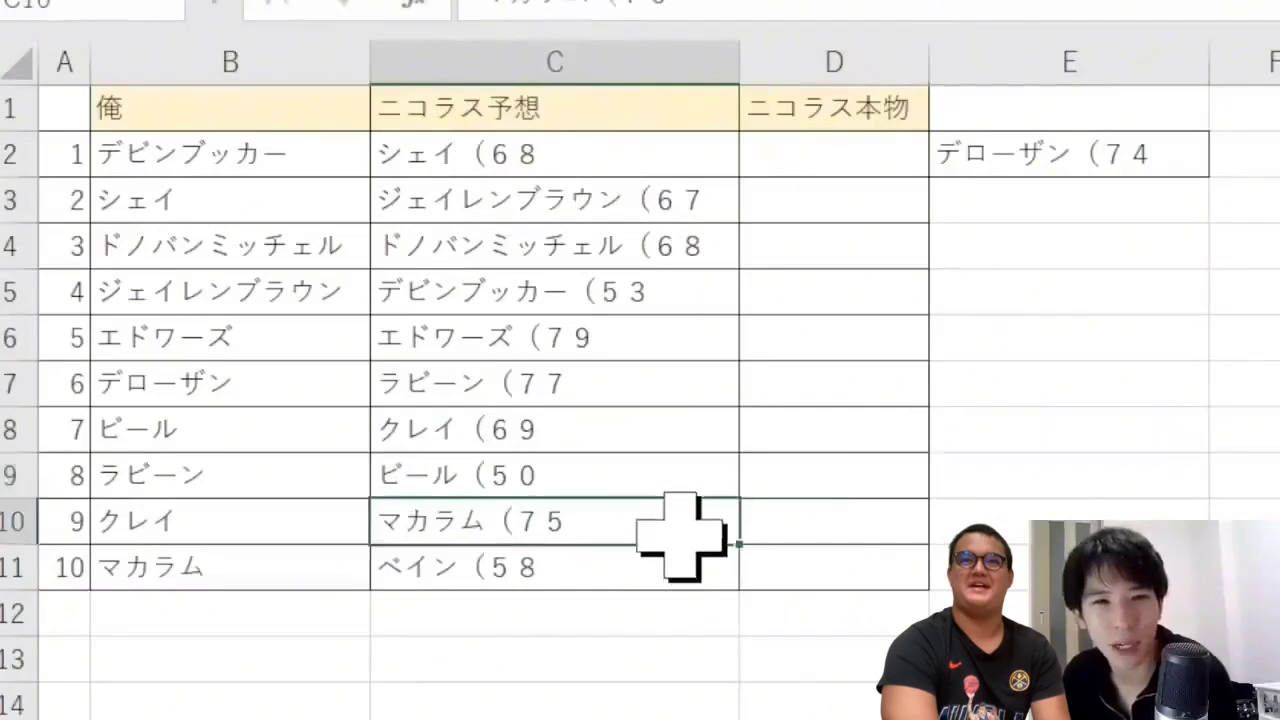
pyautogui.click(698, 480)
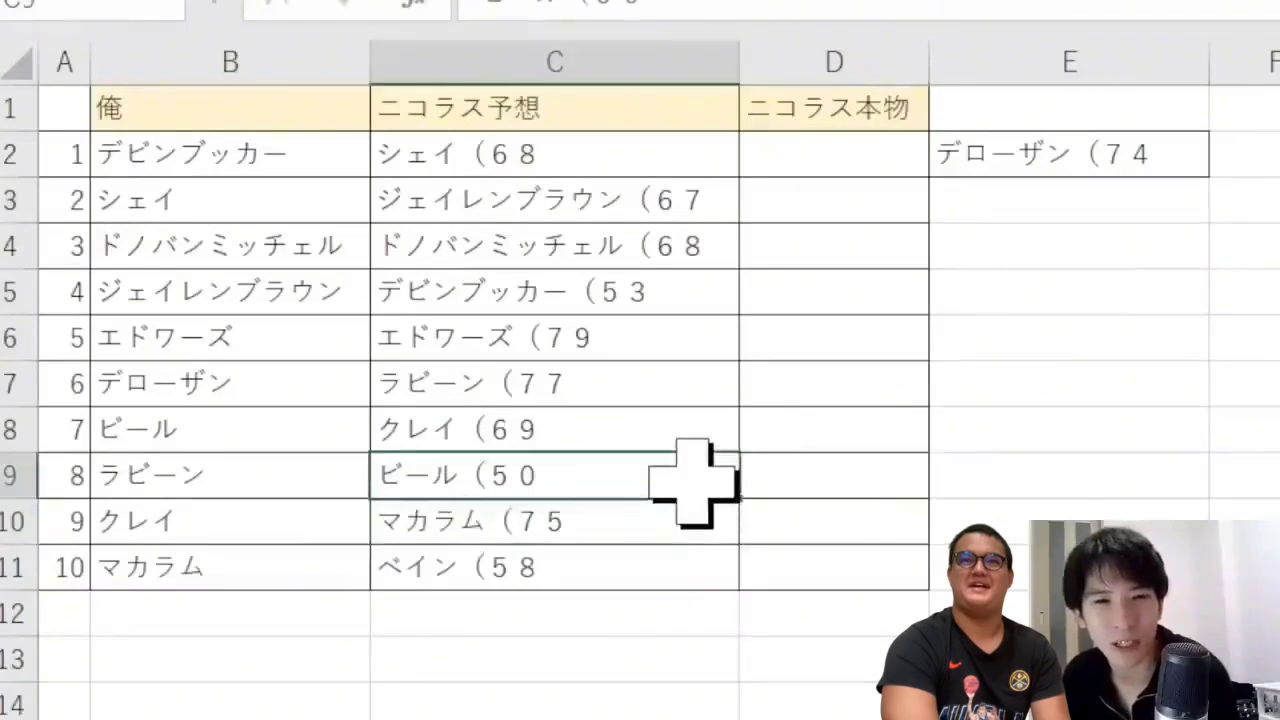
# Move ベイン（５８ to E3 and shift マカラム（７５ and ビール（５０ down to ranks 10 and 9 in the ニコラス予想 column.
pyautogui.click(700, 565)
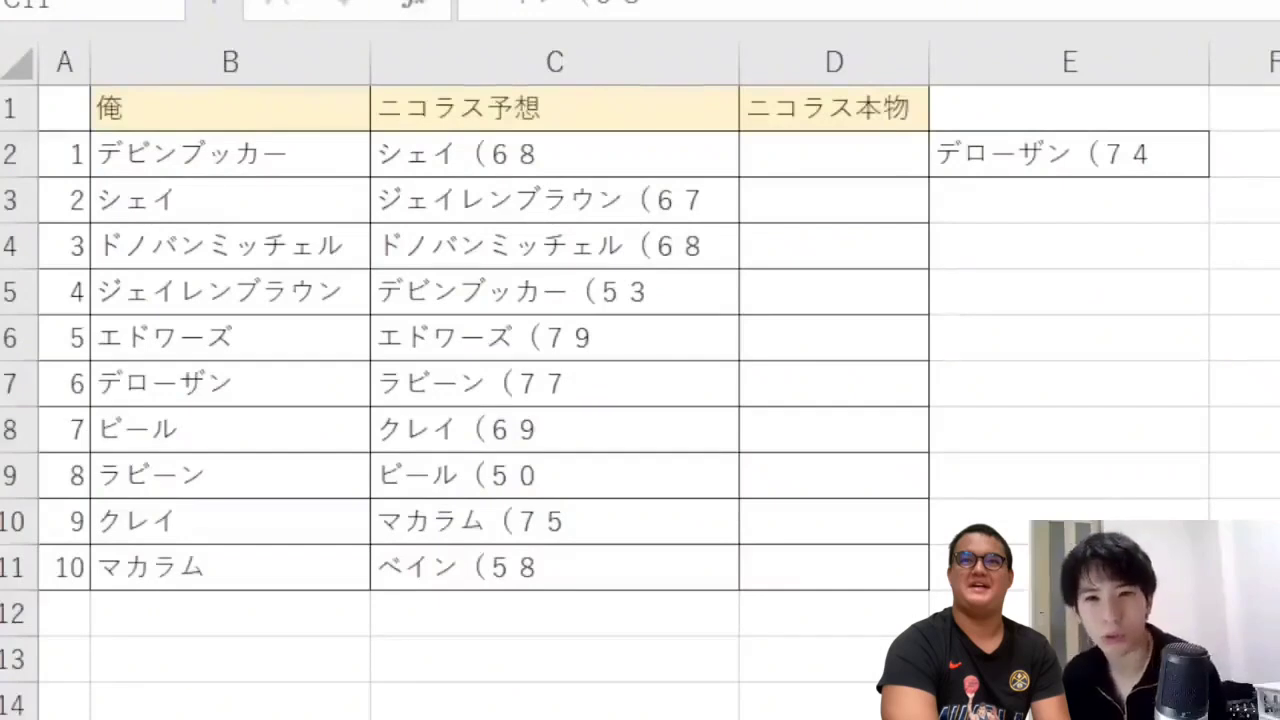
pyautogui.moveTo(668, 589); pyautogui.dragTo(1130, 200)
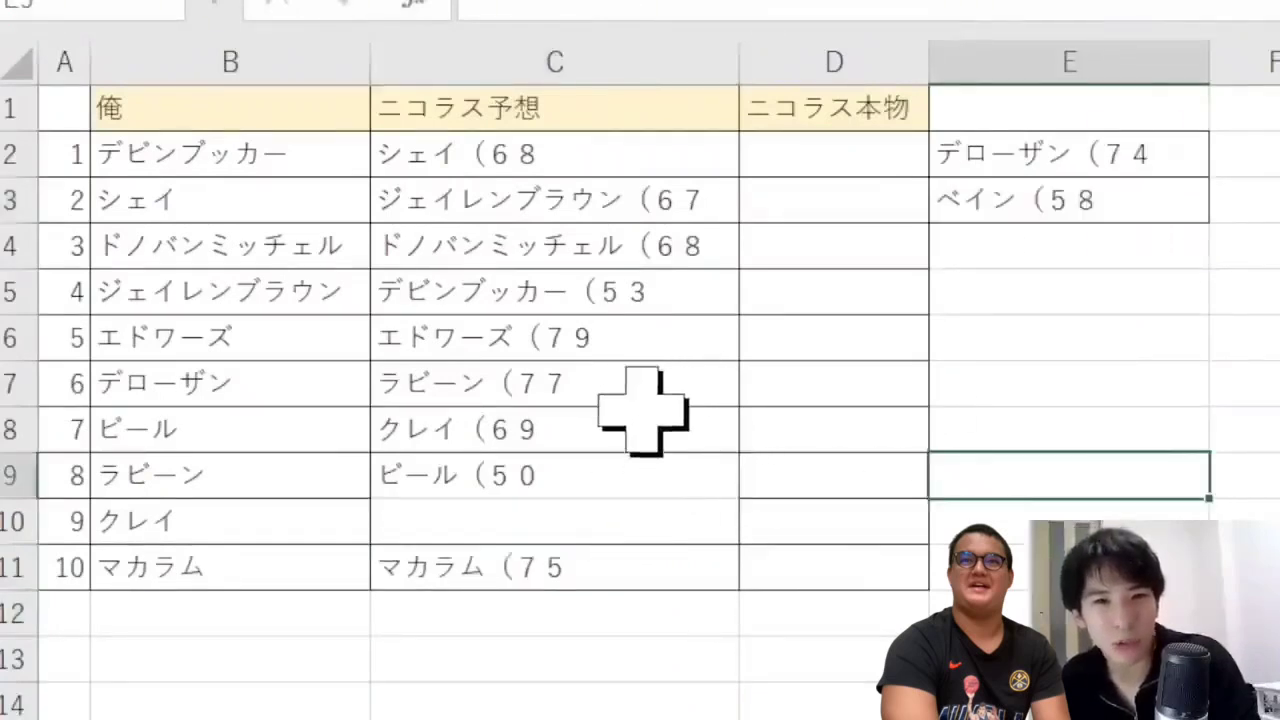
pyautogui.click(605, 472)
pyautogui.moveTo(664, 498); pyautogui.dragTo(670, 522)
pyautogui.click(729, 486)
pyautogui.click(808, 474)
# Shift クレイ（６９ and ラビーン（７７ down to ranks 8 and 7 in the ニコラス予想 column.
pyautogui.click(705, 433)
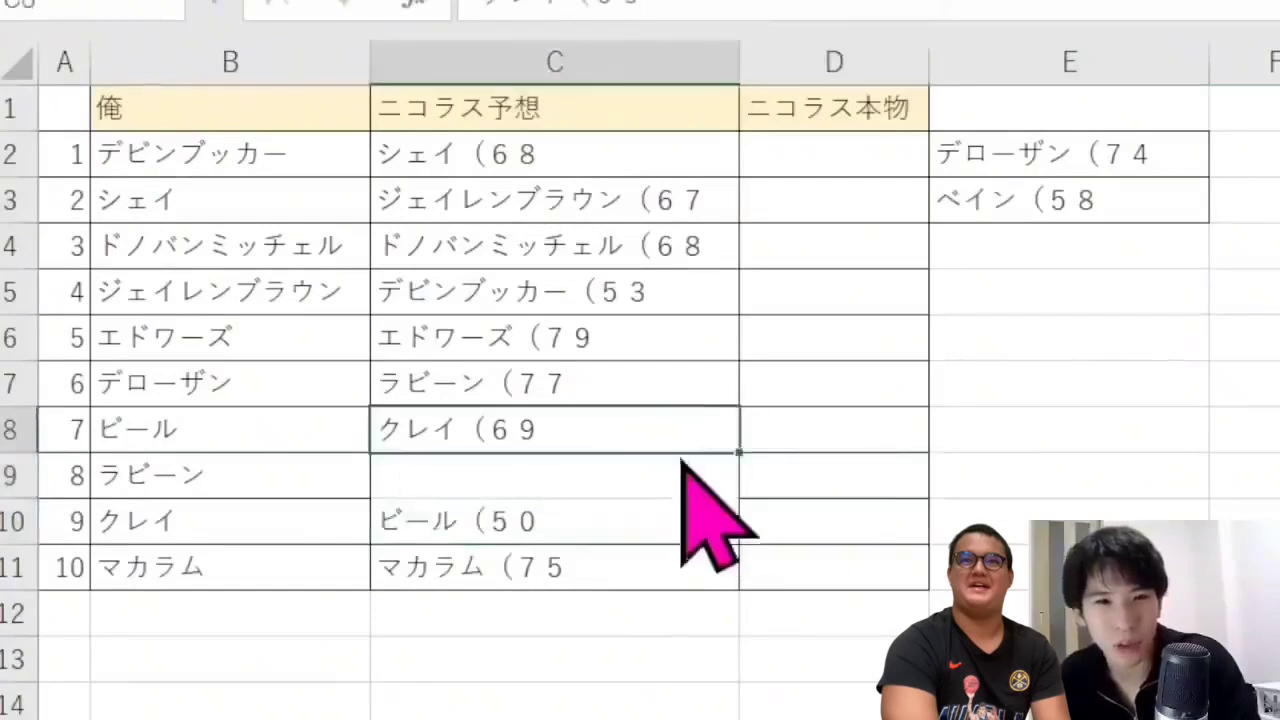
pyautogui.moveTo(688, 453); pyautogui.dragTo(690, 498)
pyautogui.click(849, 423)
pyautogui.click(665, 395)
pyautogui.moveTo(677, 407); pyautogui.dragTo(671, 430)
# Enter ポールジョージ at rank 6 in the ニコラス予想 column.
pyautogui.click(634, 380)
pyautogui.write('p')
pyautogui.press('BackSpace')
pyautogui.write('porujingi')
pyautogui.press('BackSpace')
pyautogui.press('BackSpace')
pyautogui.press('BackSpace')
pyautogui.press('BackSpace')
pyautogui.write('-rujo-ji')
pyautogui.press('space')
pyautogui.press('Return')
pyautogui.press('Return')
# Append the games count （５６ to ポールジョージ at rank 6 in the ニコラス予想 column.
pyautogui.doubleClick(672, 381)
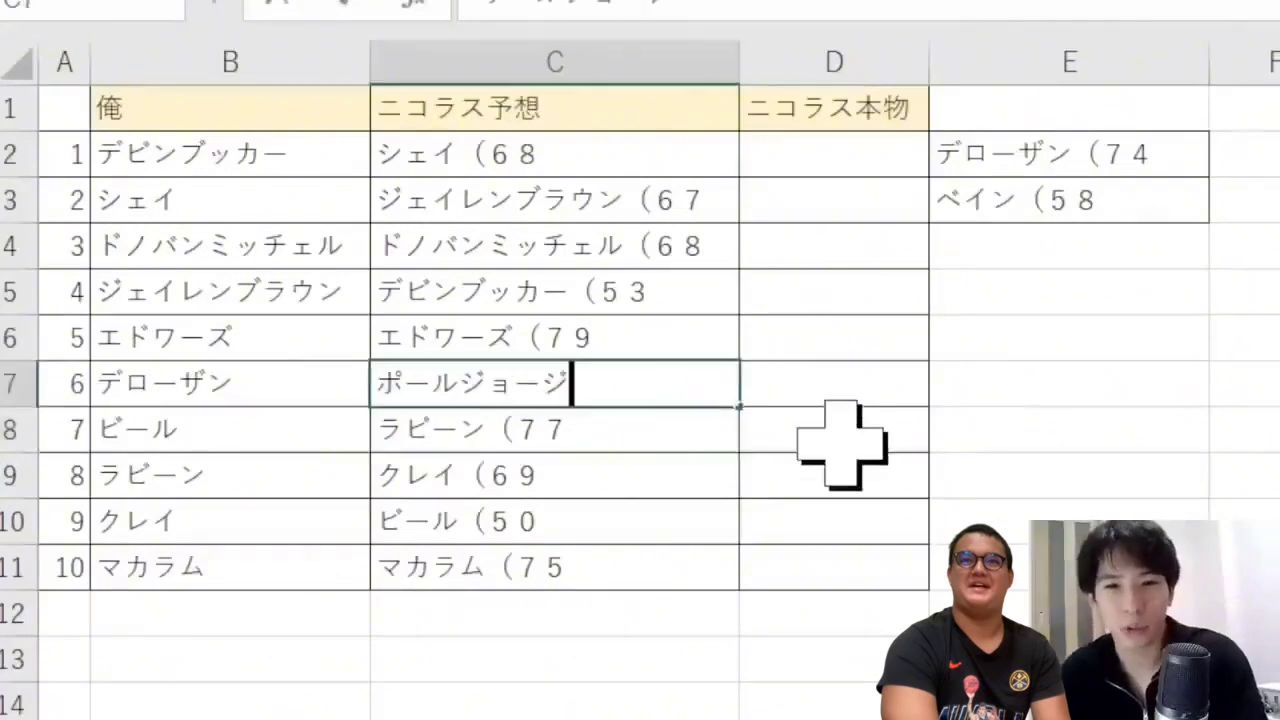
pyautogui.write('(56')
pyautogui.press('Return')
pyautogui.press('Return')
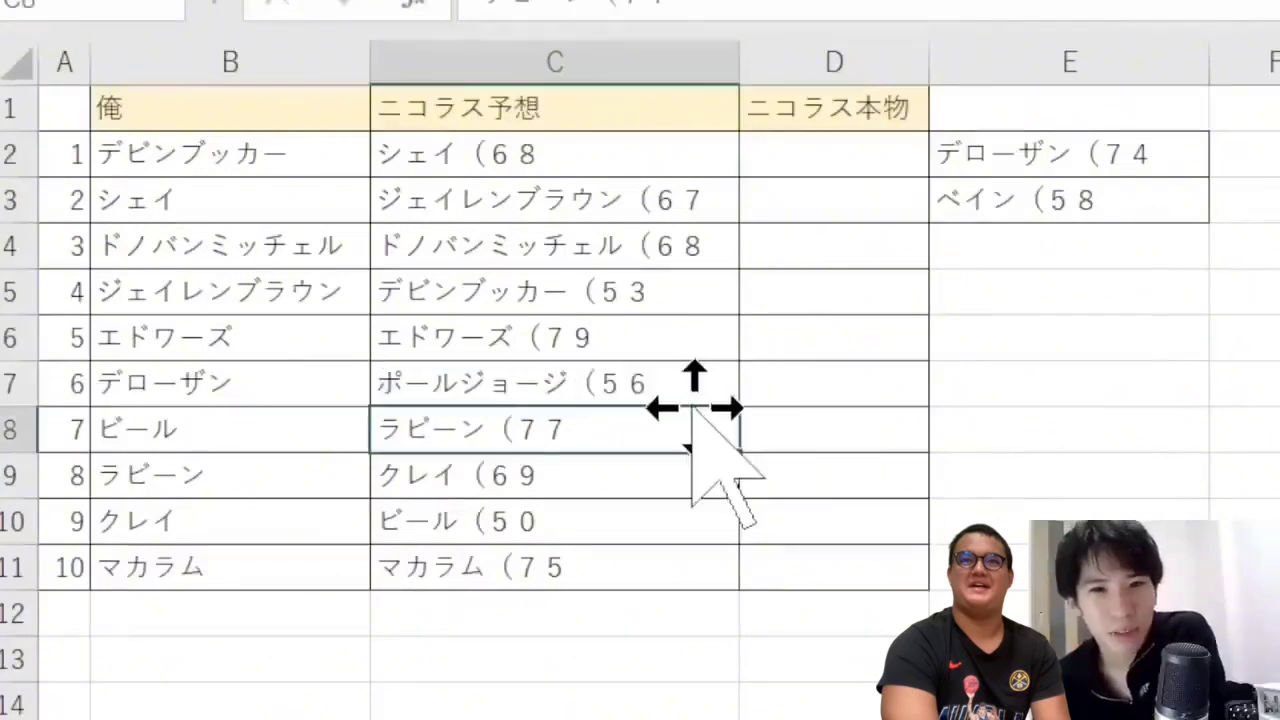
pyautogui.click(689, 388)
pyautogui.click(870, 383)
pyautogui.click(1104, 383)
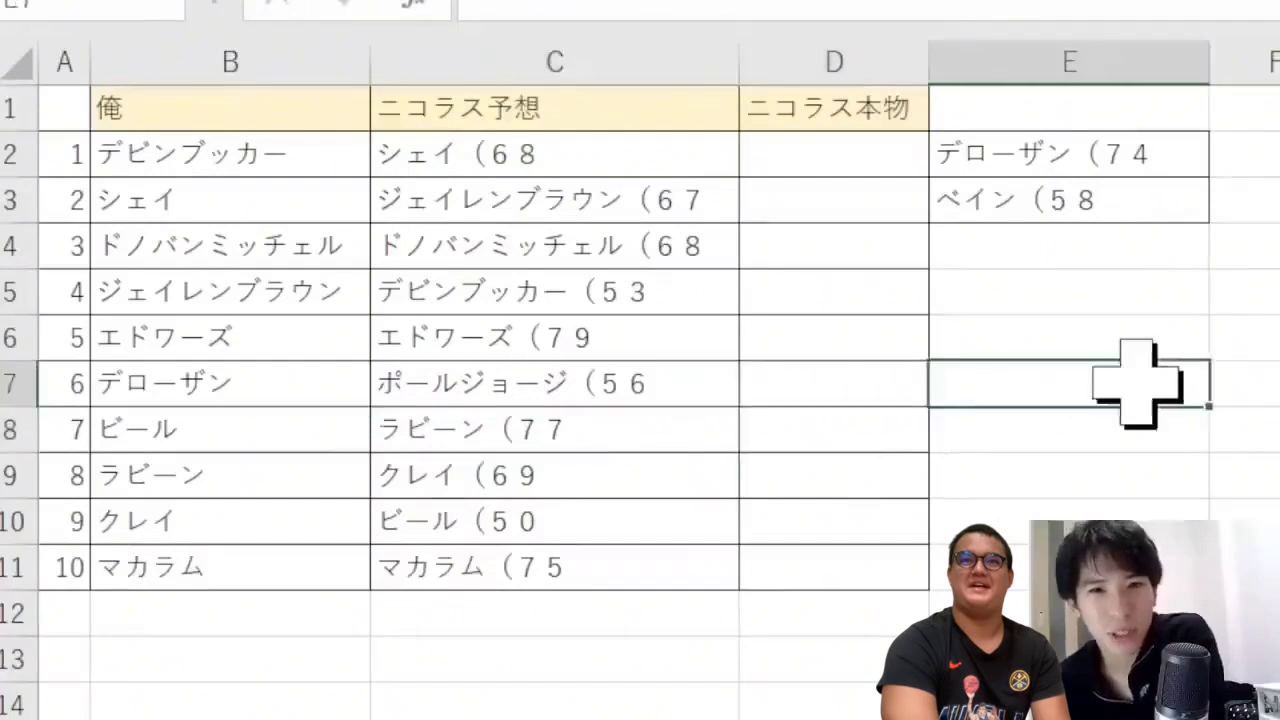
pyautogui.click(737, 465)
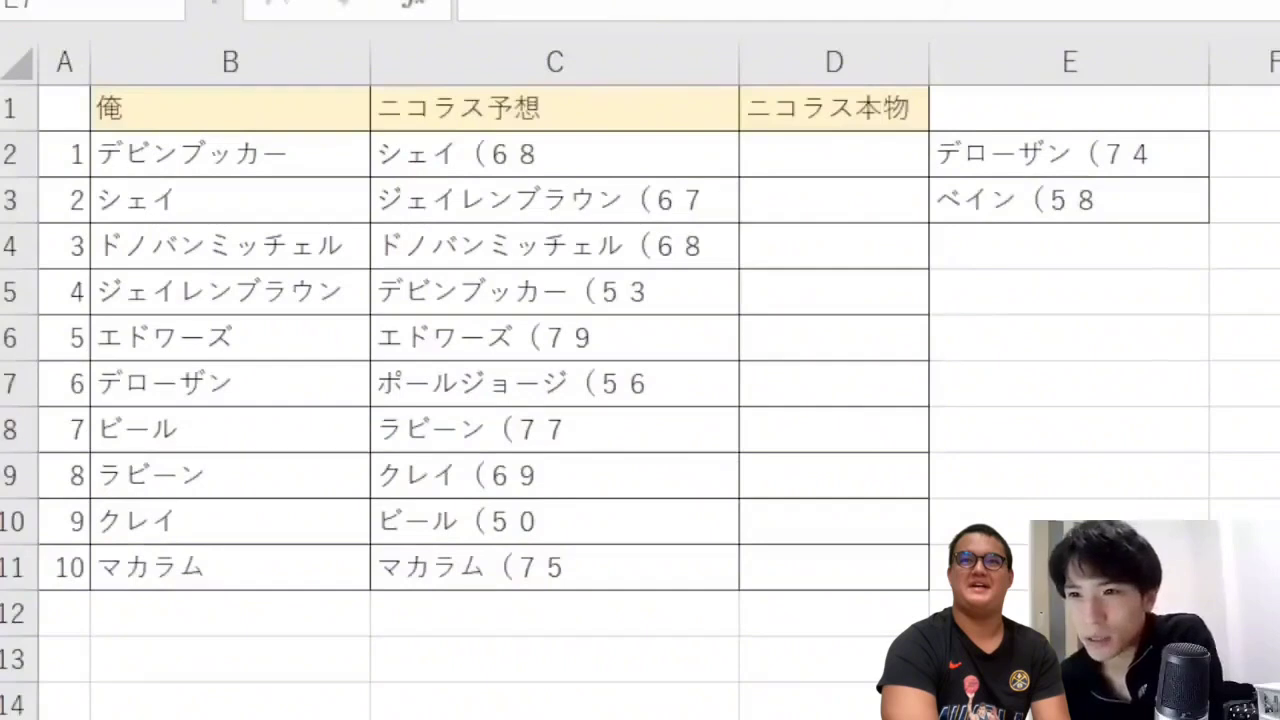
# Switch to the YouTube video 【NBA】現役シューティングガードTOP10 (2023) and watch its 惜しくも枠 section, pausing between players.
pyautogui.hotkey('alt', 'Tab')
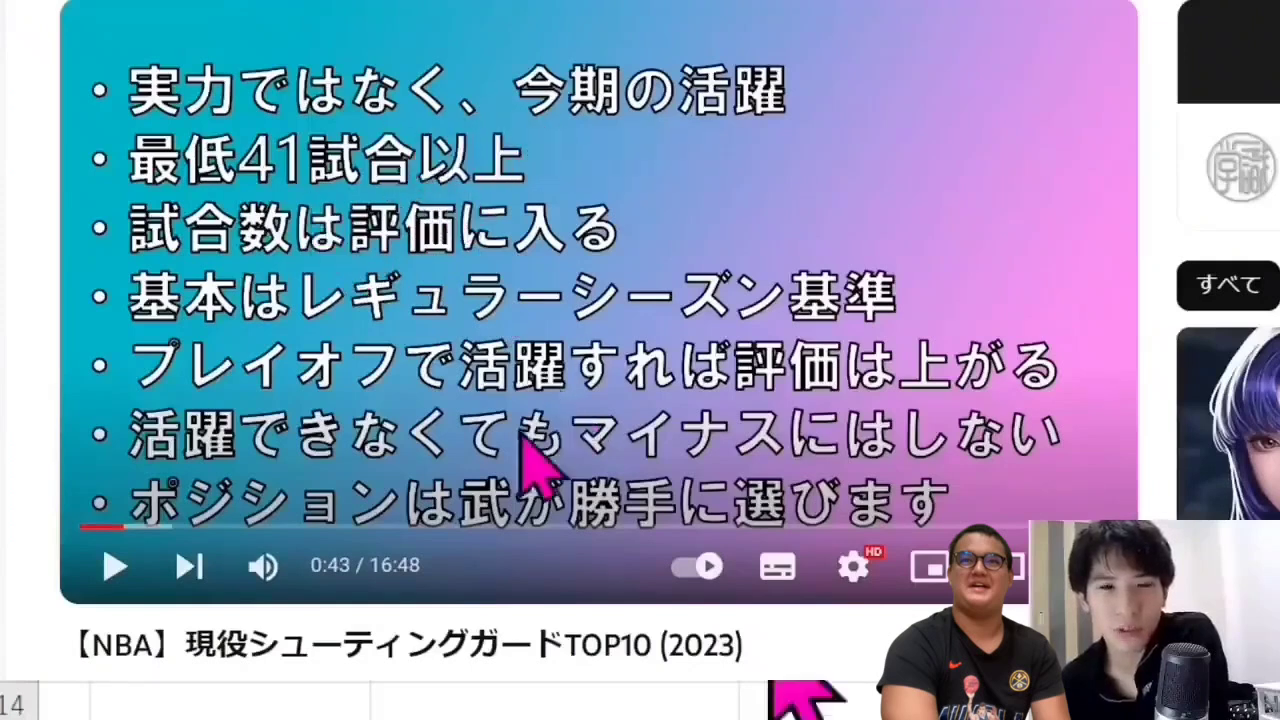
pyautogui.click(157, 528)
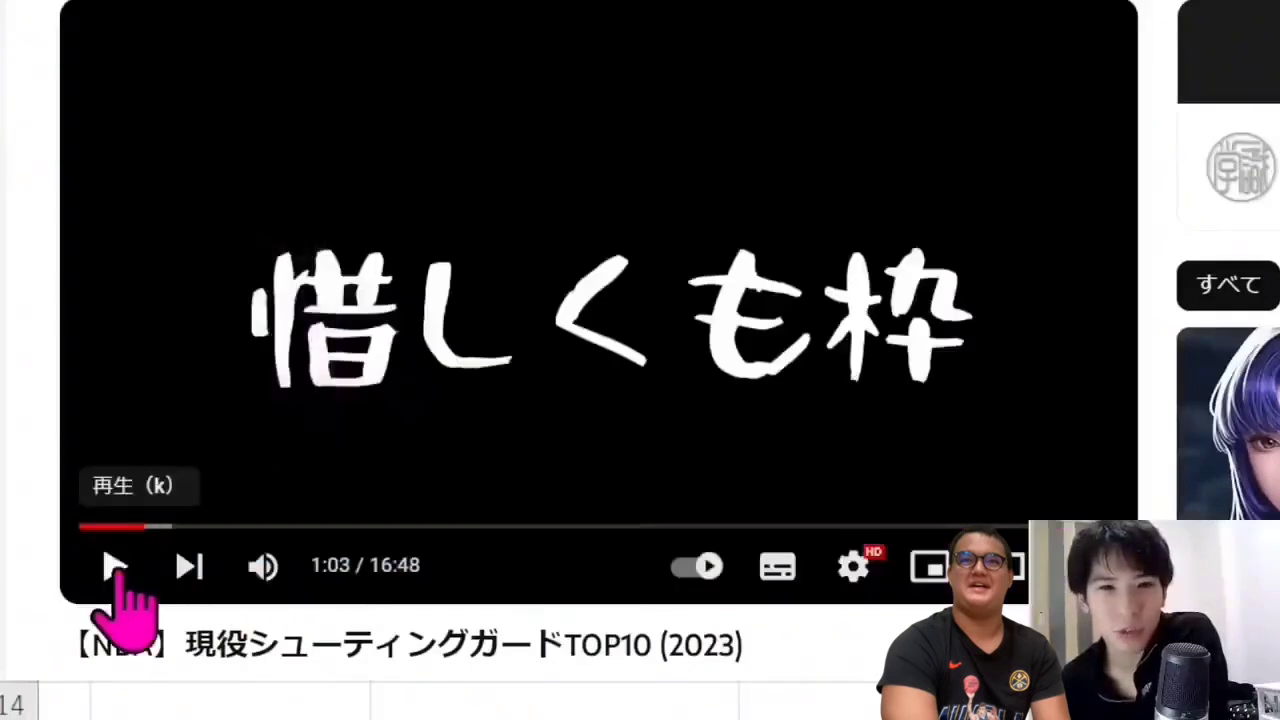
pyautogui.click(114, 566)
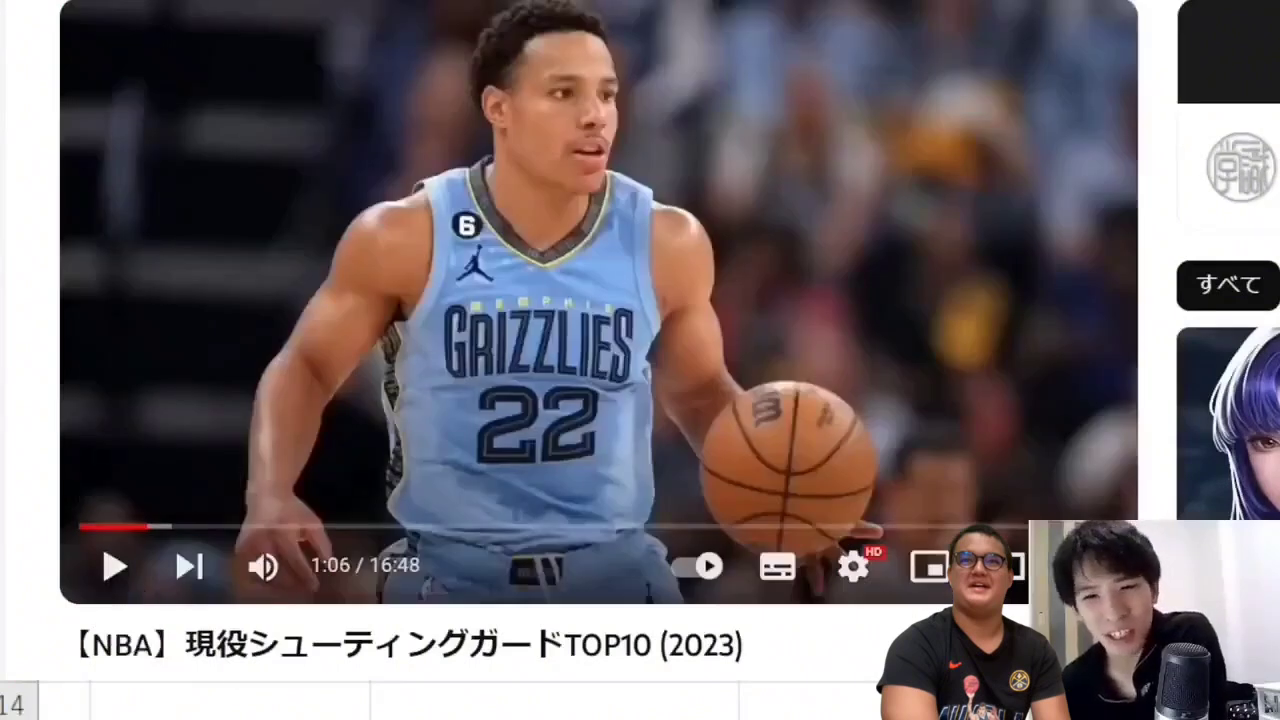
pyautogui.click(112, 568)
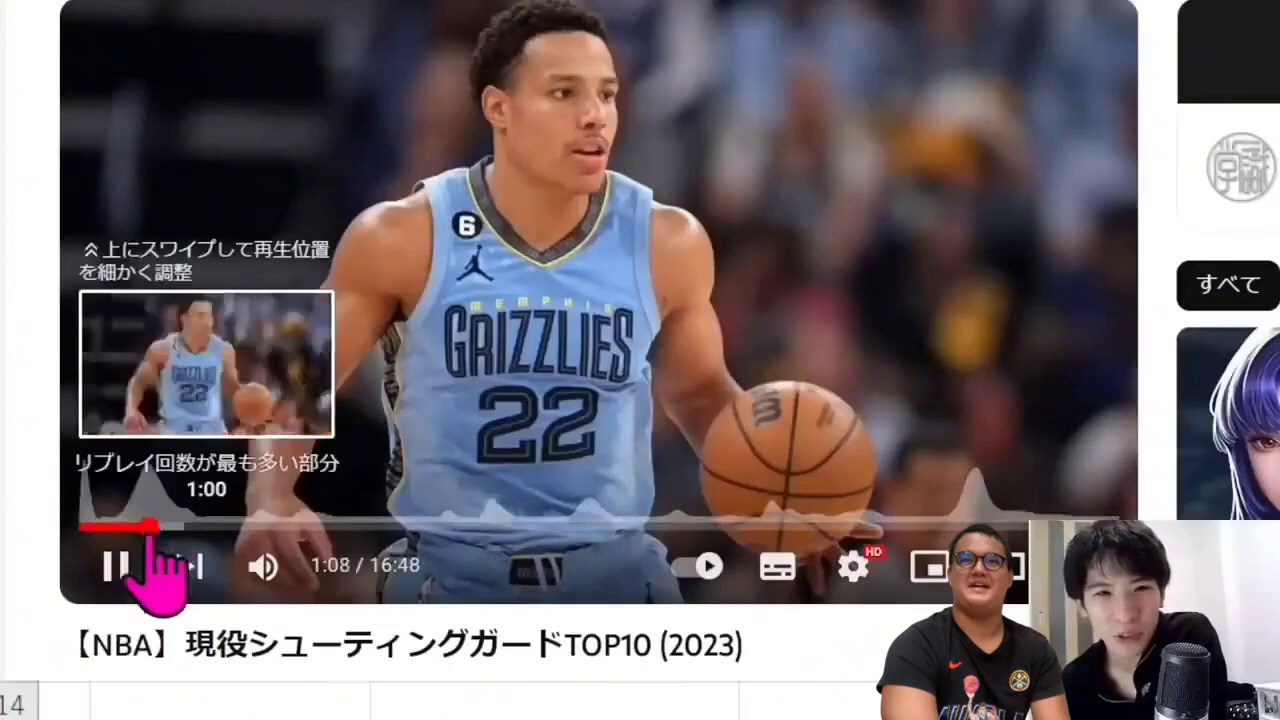
pyautogui.press('Right')
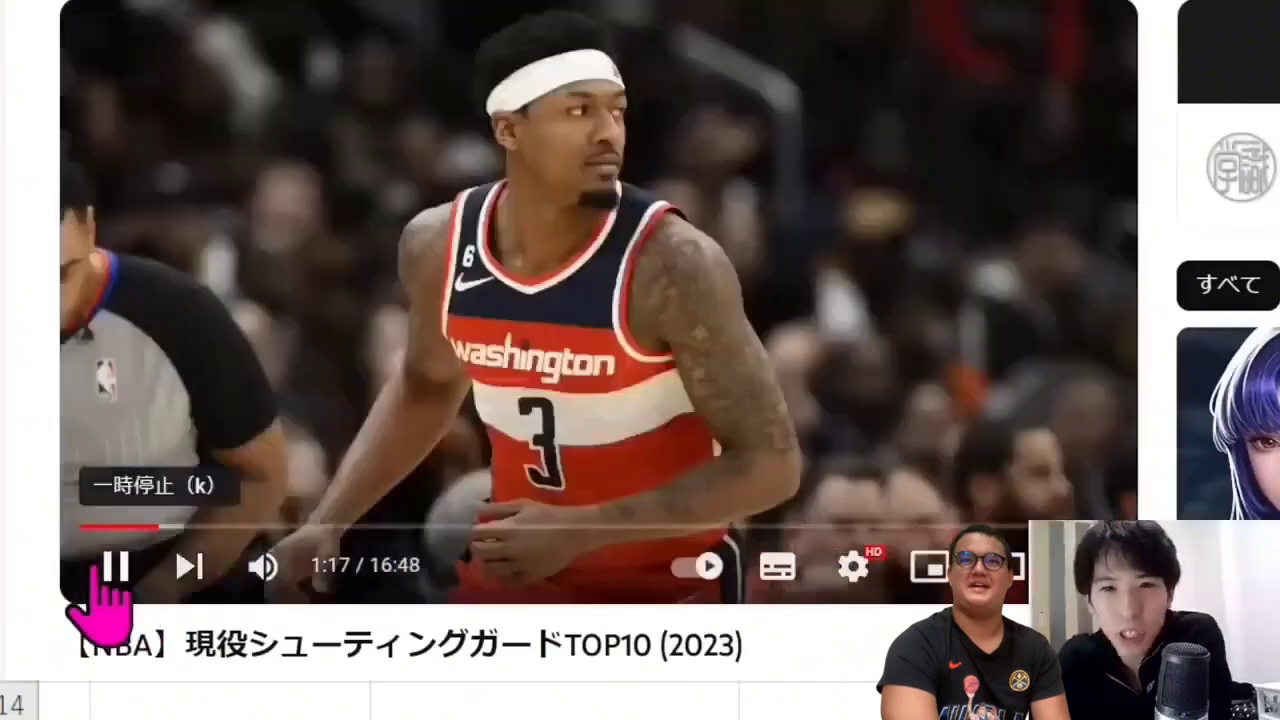
pyautogui.click(97, 575)
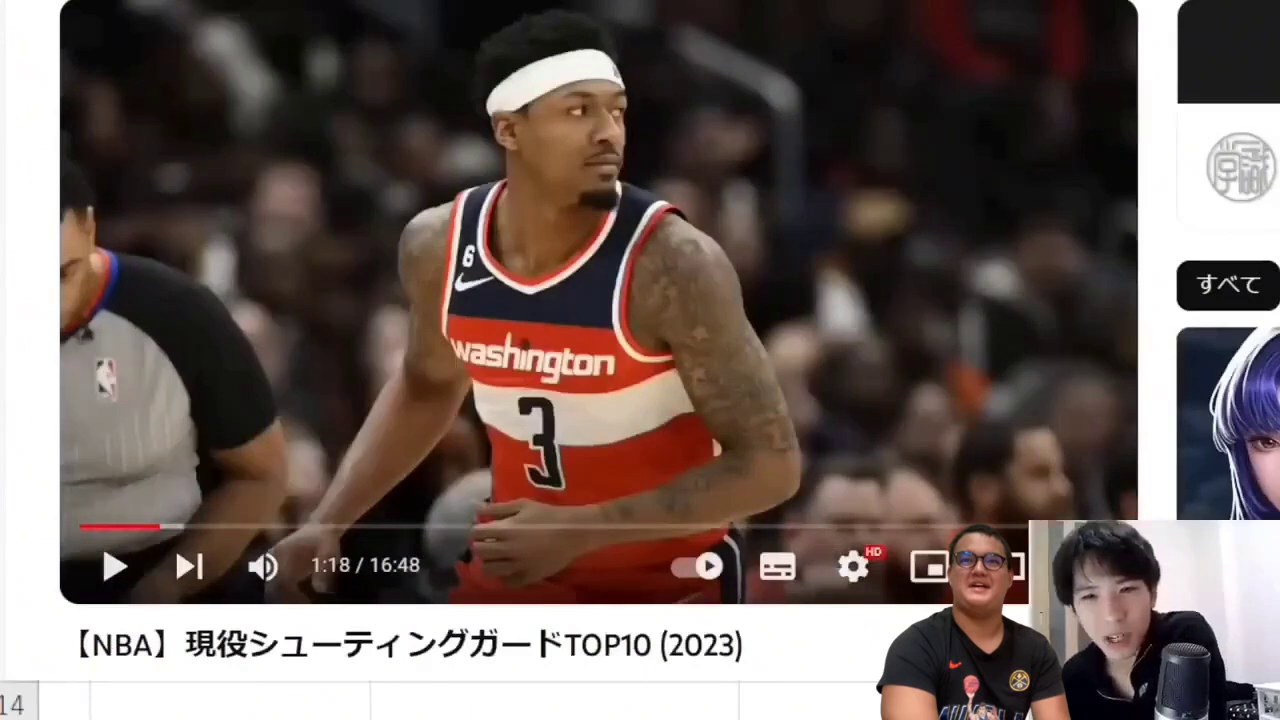
pyautogui.click(107, 598)
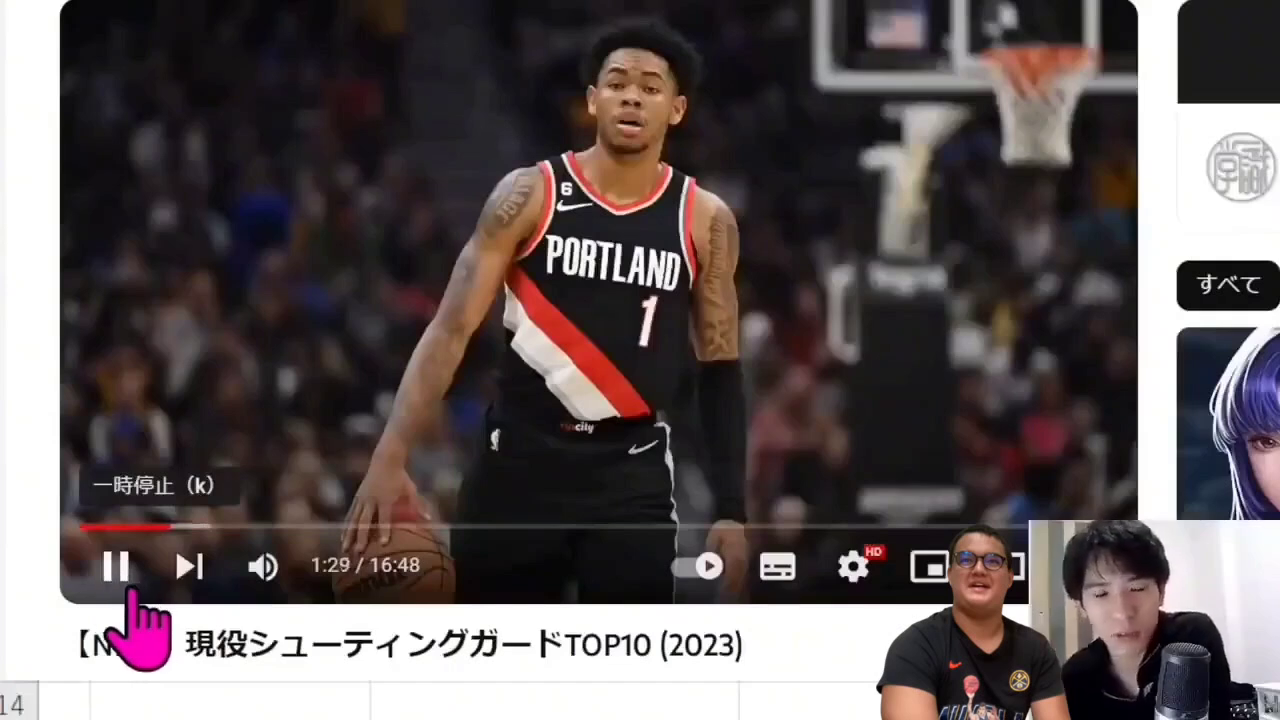
pyautogui.press('Right')
pyautogui.press('Right')
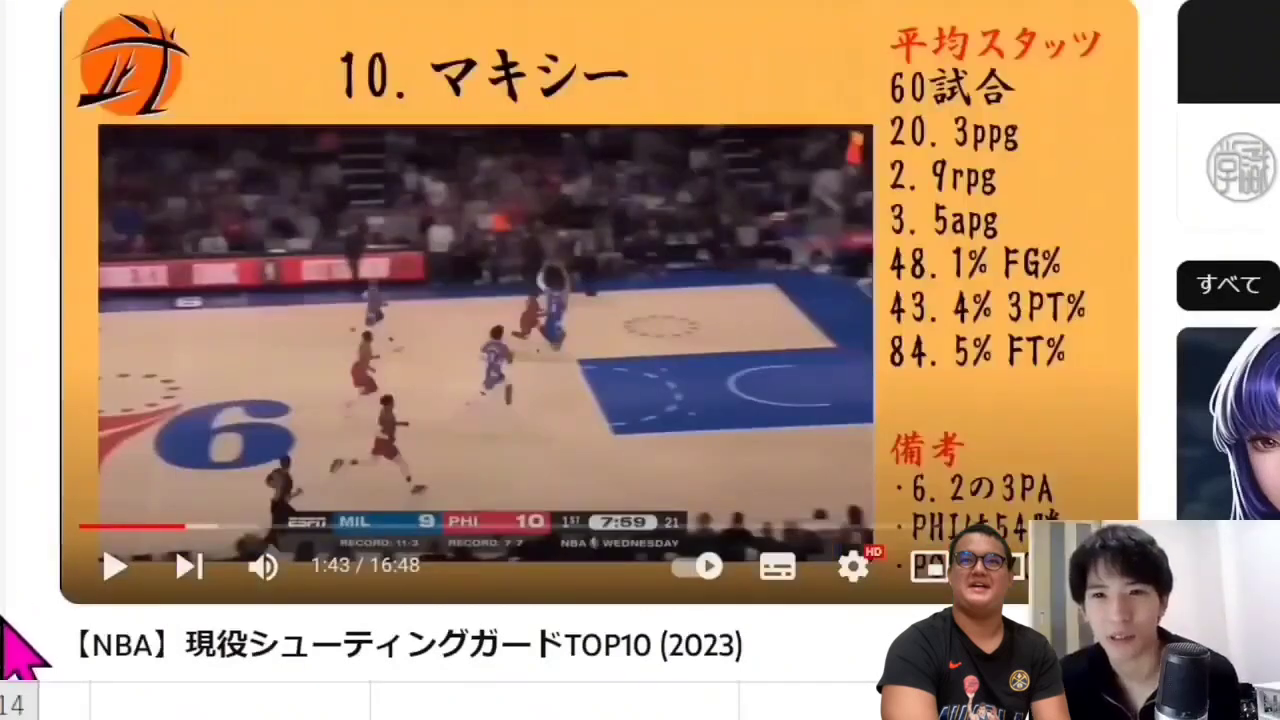
# Skip forward through the 10th-place section of the video to the 9th-place reveal.
pyautogui.press('l')
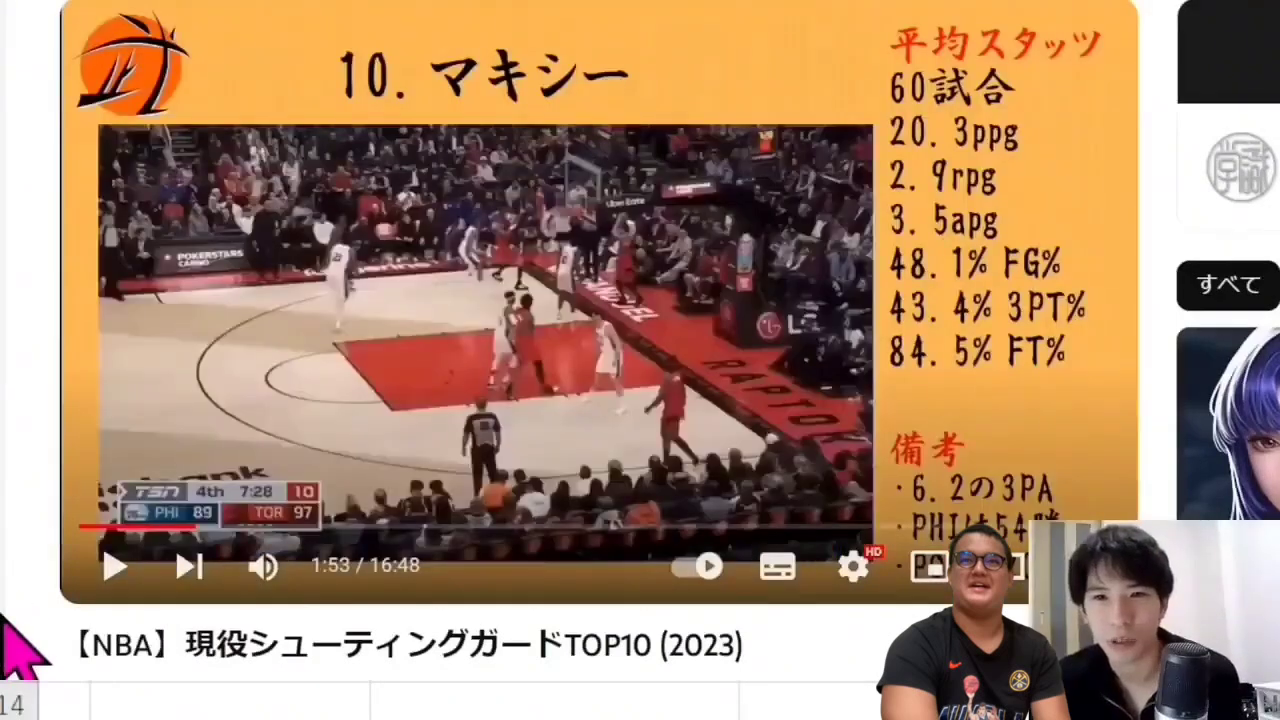
pyautogui.press('Right')
pyautogui.press('Right')
pyautogui.press('Right')
pyautogui.press('Right')
pyautogui.press('Right')
pyautogui.press('Right')
pyautogui.press('Right')
pyautogui.press('Right')
pyautogui.press('Right')
pyautogui.press('Right')
pyautogui.press('Right')
pyautogui.press('Right')
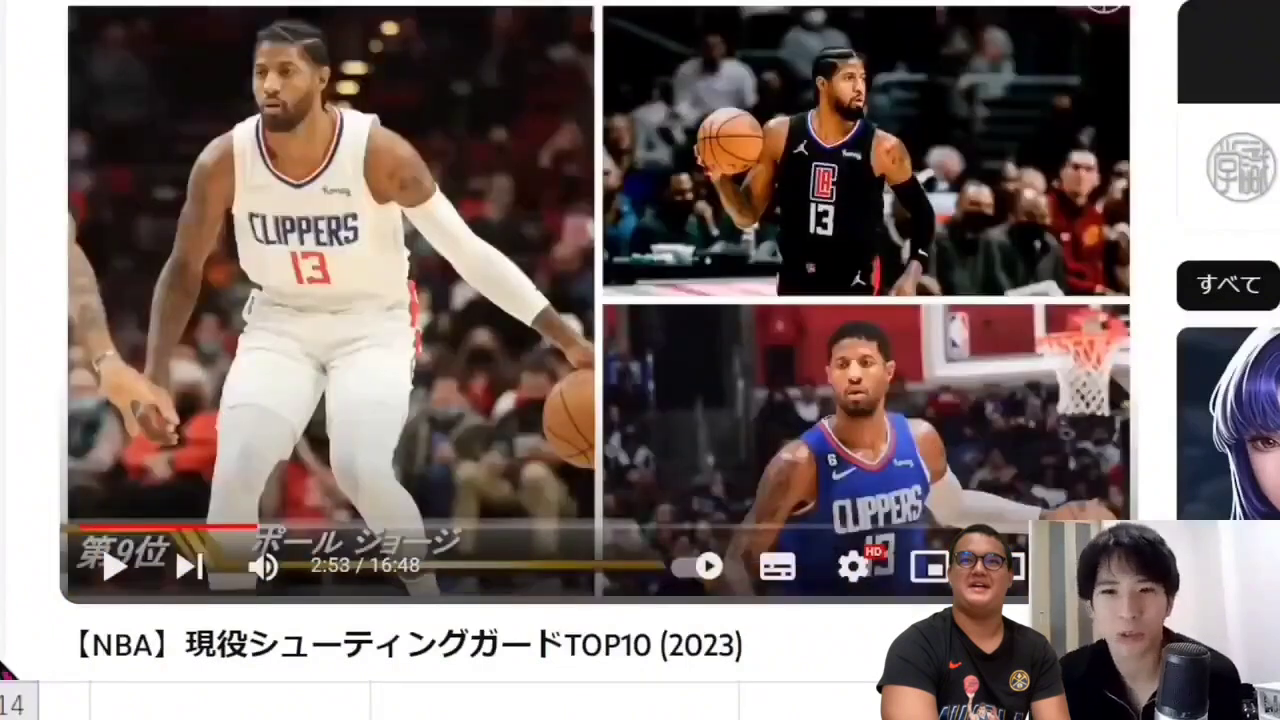
# Skip forward through the 9th-place section and pause the video at the 8th-place player.
pyautogui.press('Right')
pyautogui.press('Right')
pyautogui.press('Right')
pyautogui.press('Right')
pyautogui.press('Right')
pyautogui.press('Right')
pyautogui.press('Right')
pyautogui.press('Right')
pyautogui.press('Right')
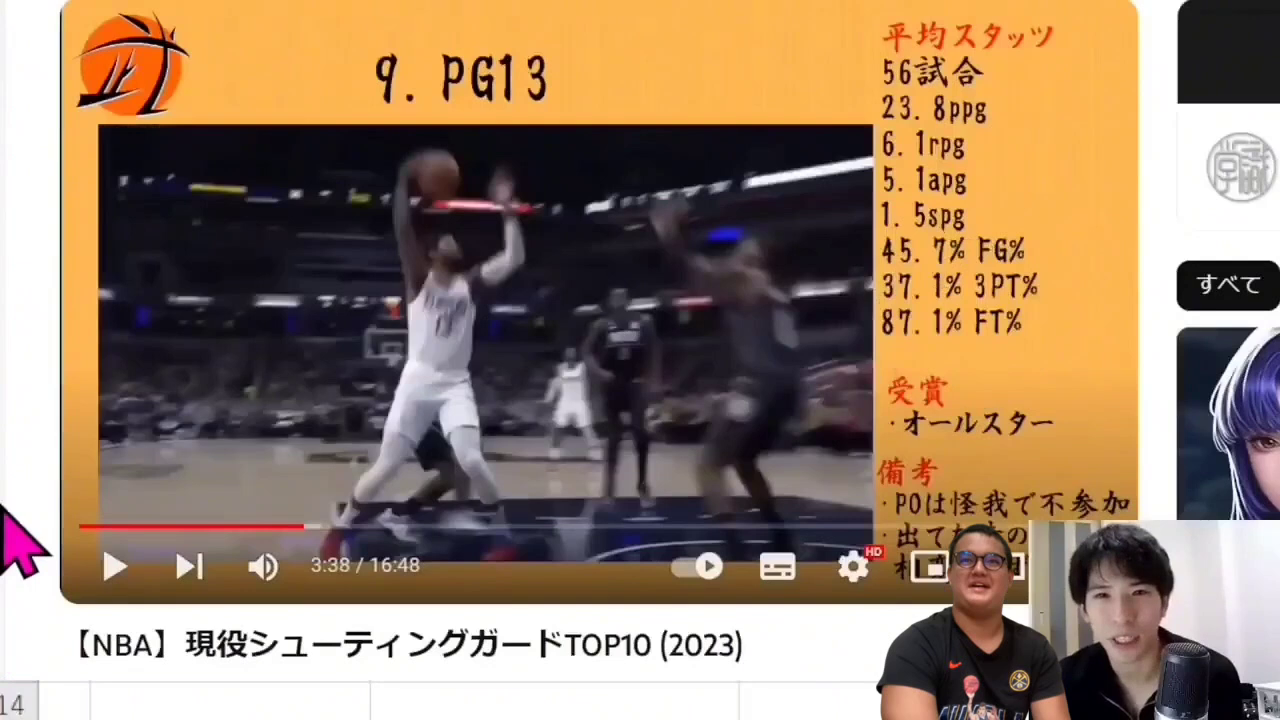
pyautogui.press('Right')
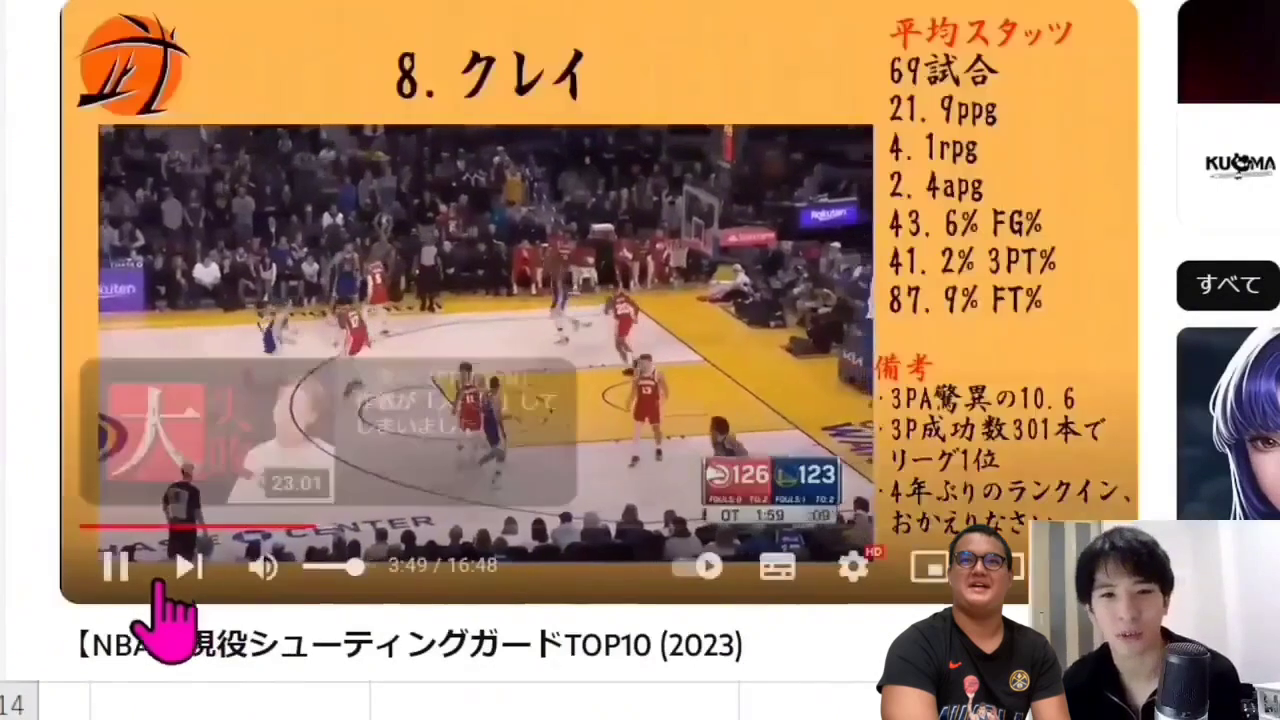
pyautogui.click(114, 566)
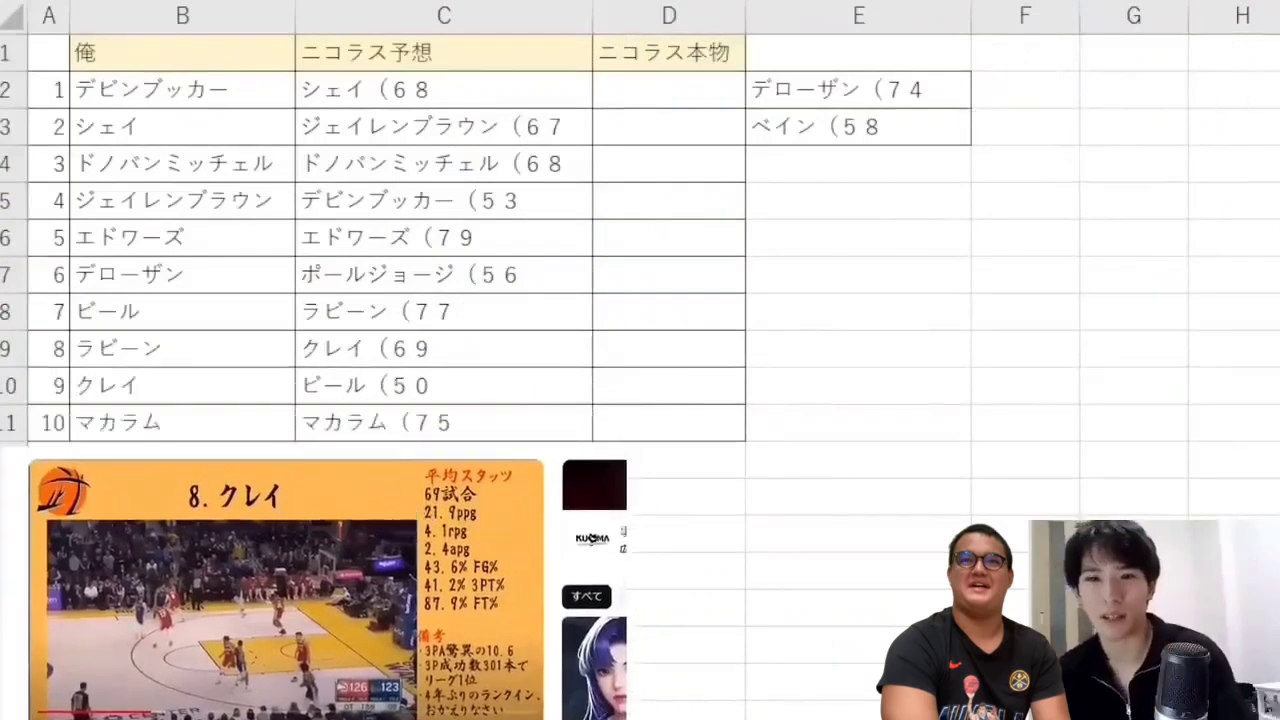
# Enter マキシー at rank 10 and ポールジョージ at rank 9 in the ニコラス本物 column of the spreadsheet.
pyautogui.click(668, 422)
pyautogui.write('まk')
pyautogui.write('キシー')
pyautogui.click(668, 385)
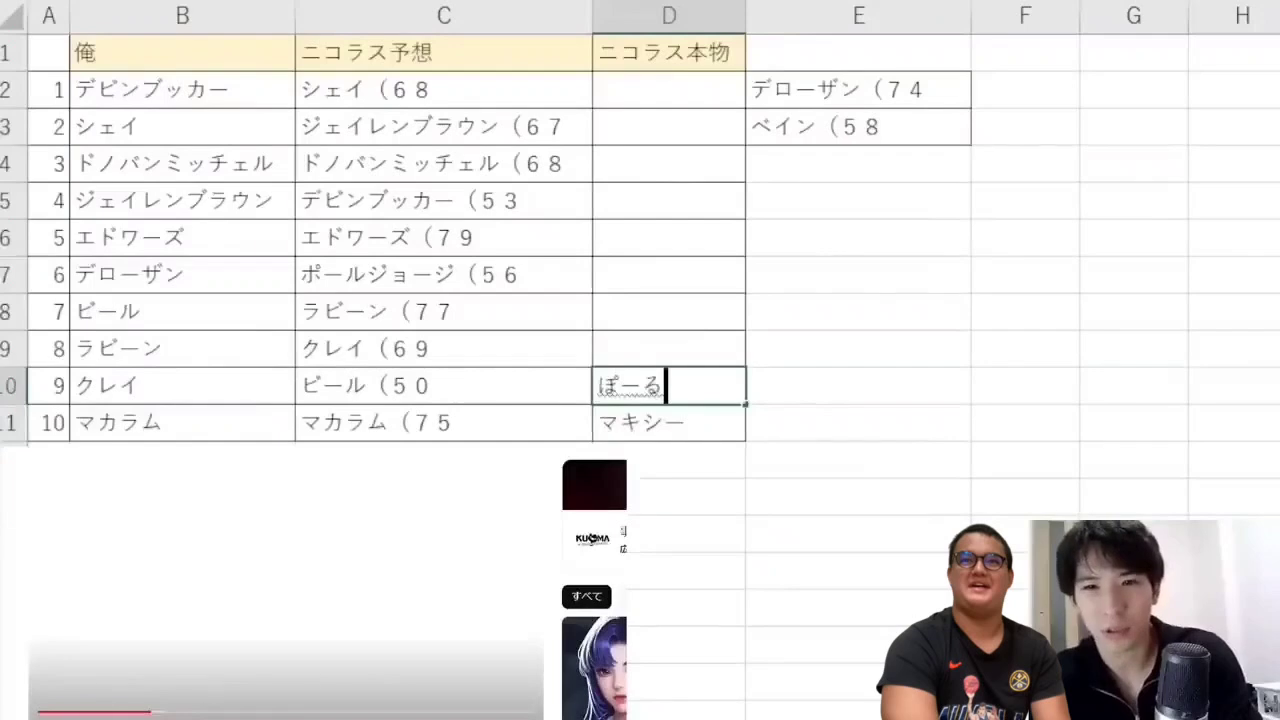
pyautogui.press('Up')
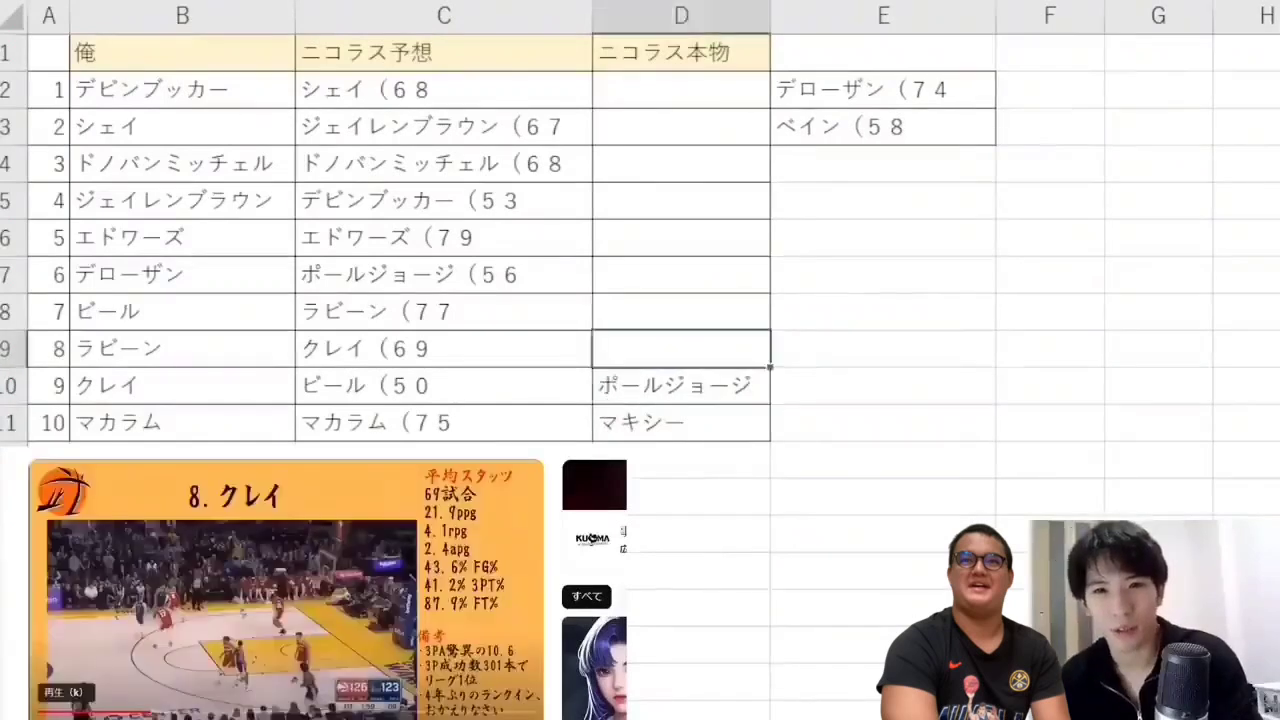
# Enter クレイ at rank 8 in the ニコラス本物 column and highlight the matching クレイ（６９ prediction in yellow.
pyautogui.write('kurei')
pyautogui.press('F7')
pyautogui.click(543, 348)
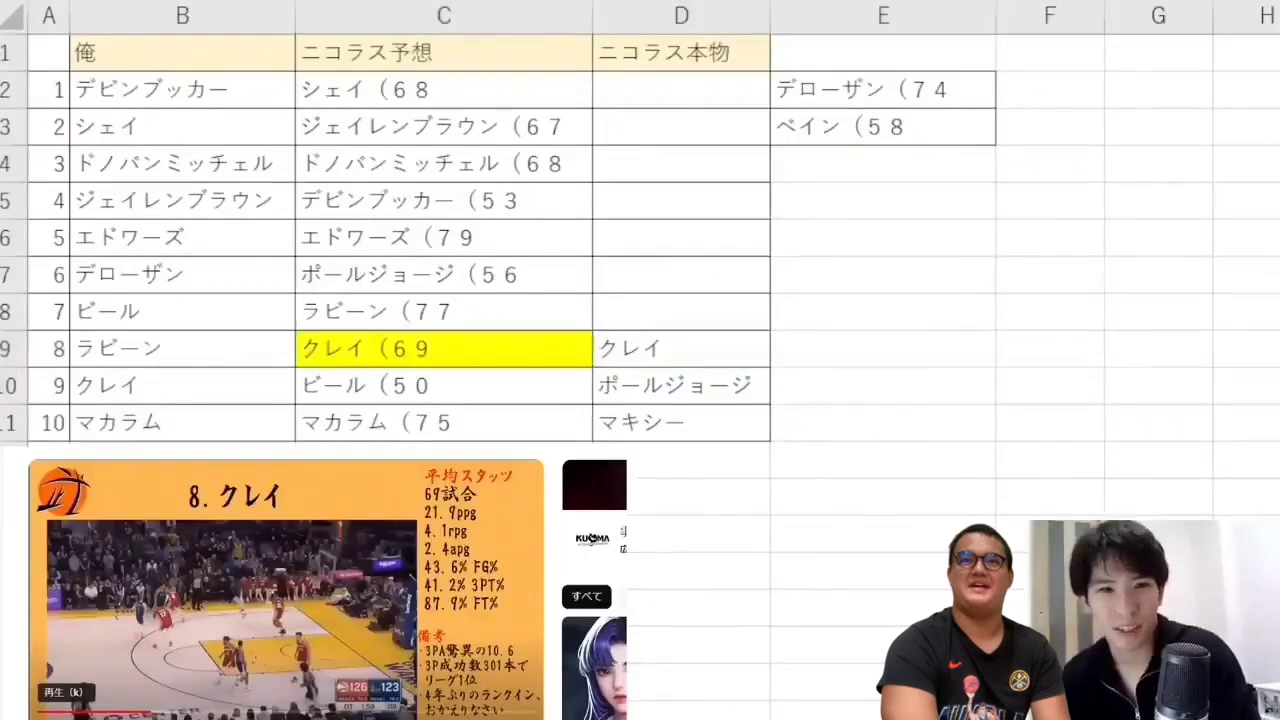
# Advance the video to 7th place, enter ラビーン at rank 7 in the ニコラス本物 column, and highlight the matching prediction in yellow.
pyautogui.press('Right')
pyautogui.press('Right')
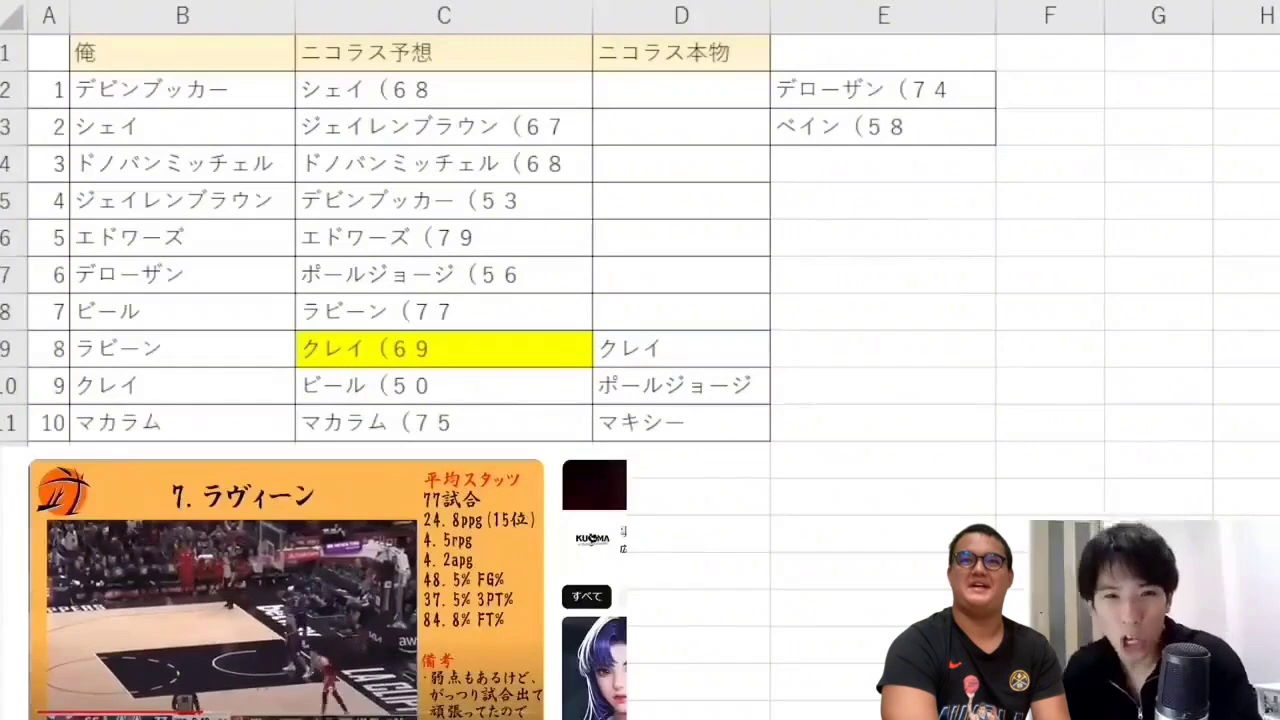
pyautogui.click(883, 348)
pyautogui.click(674, 309)
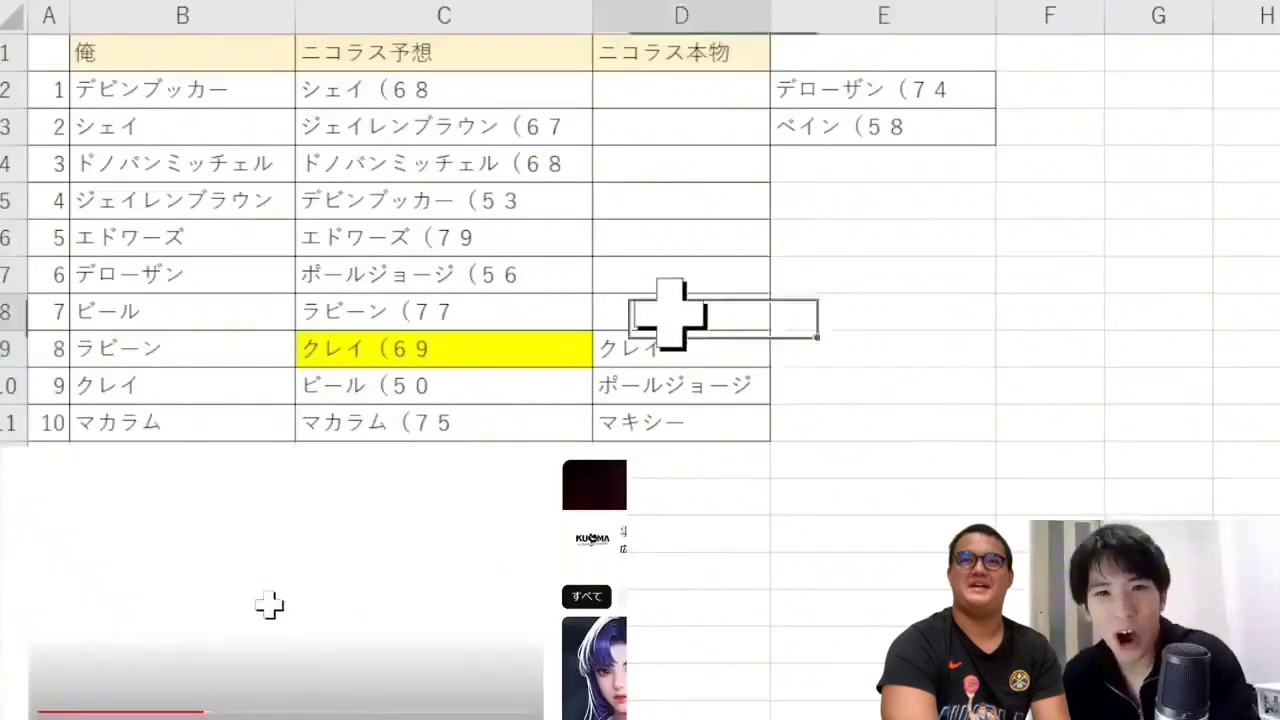
pyautogui.write('らー')
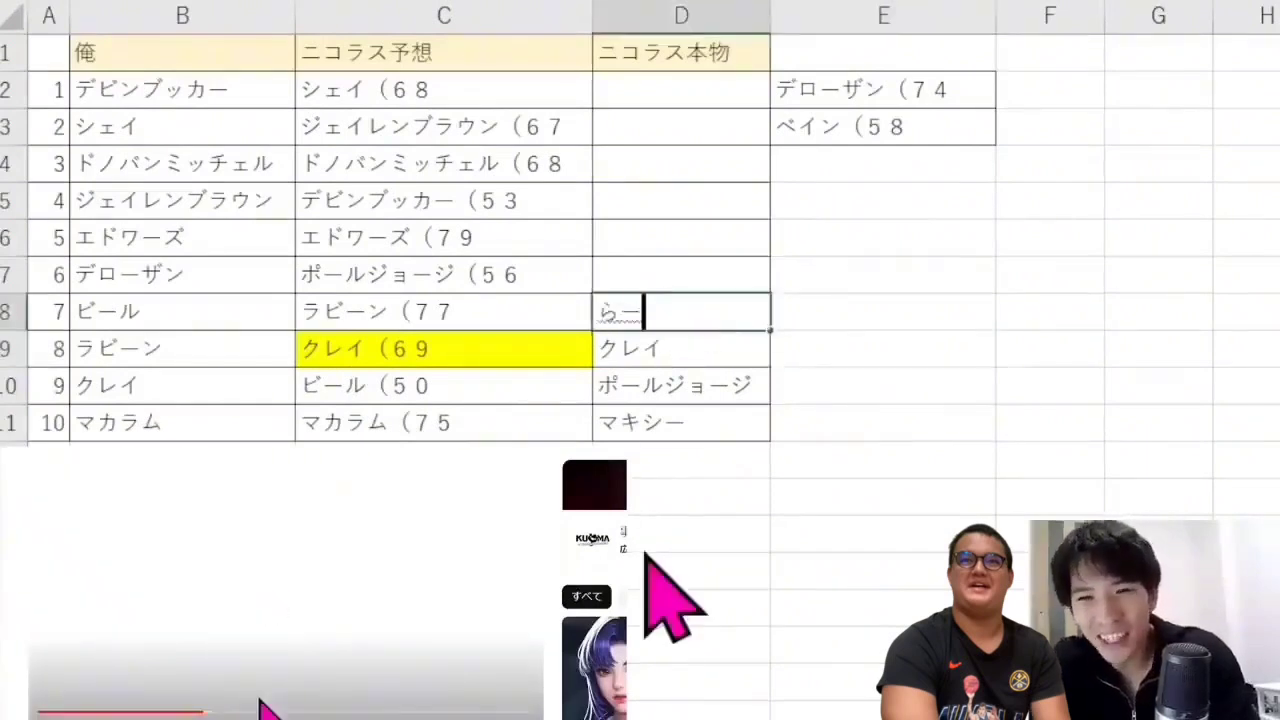
pyautogui.press('BackSpace')
pyautogui.write('ビーン')
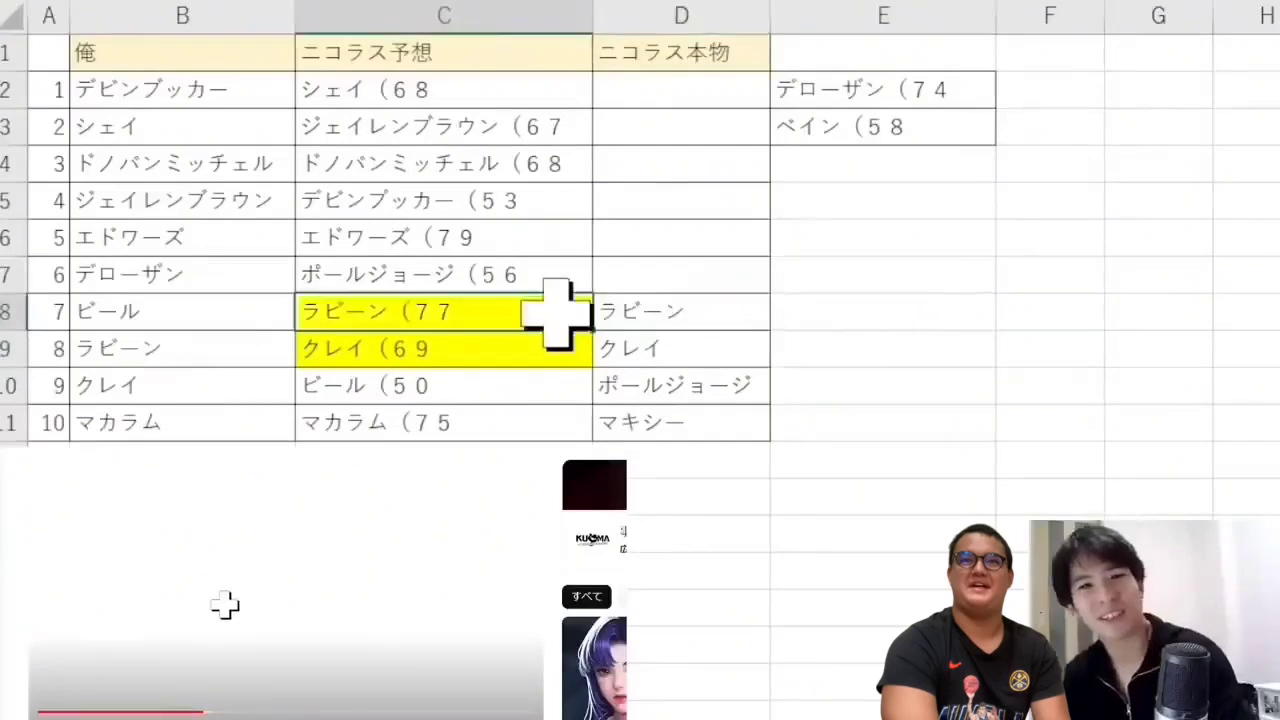
pyautogui.click(568, 273)
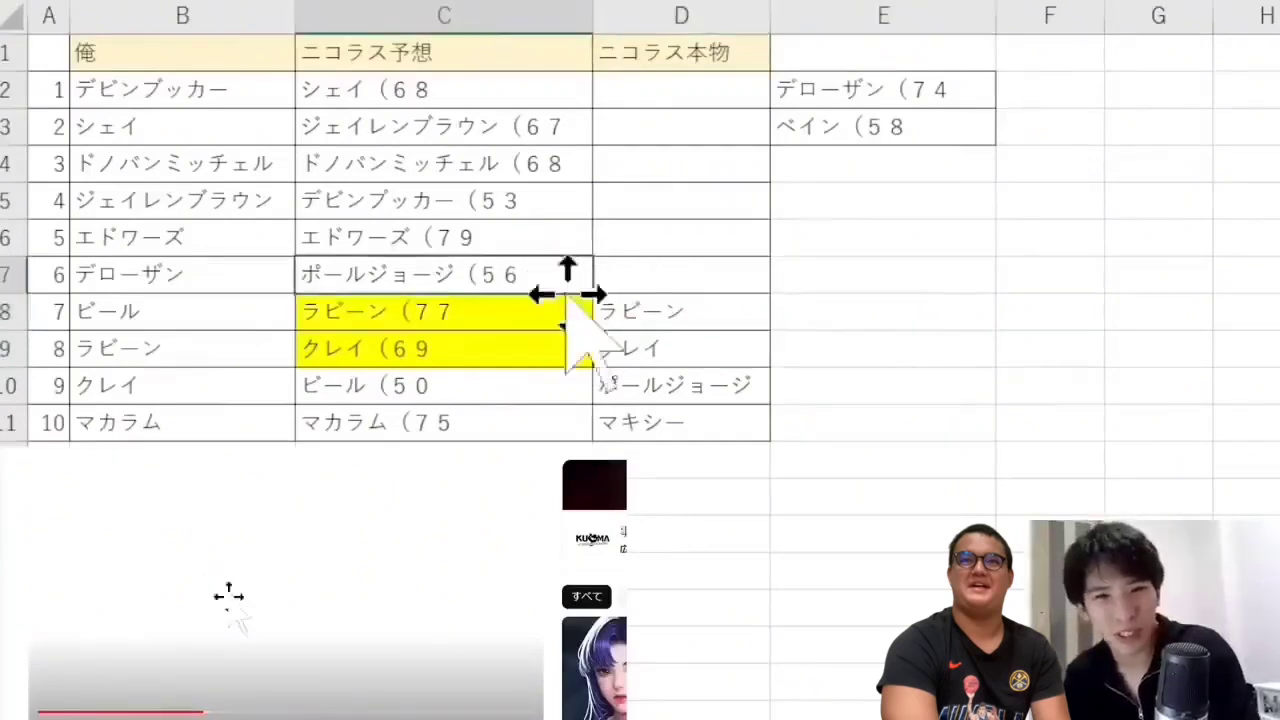
# Play the video to the 6th-place reveal and enter デジョンテマレー at rank 6 in the ニコラス本物 column.
pyautogui.click(219, 593)
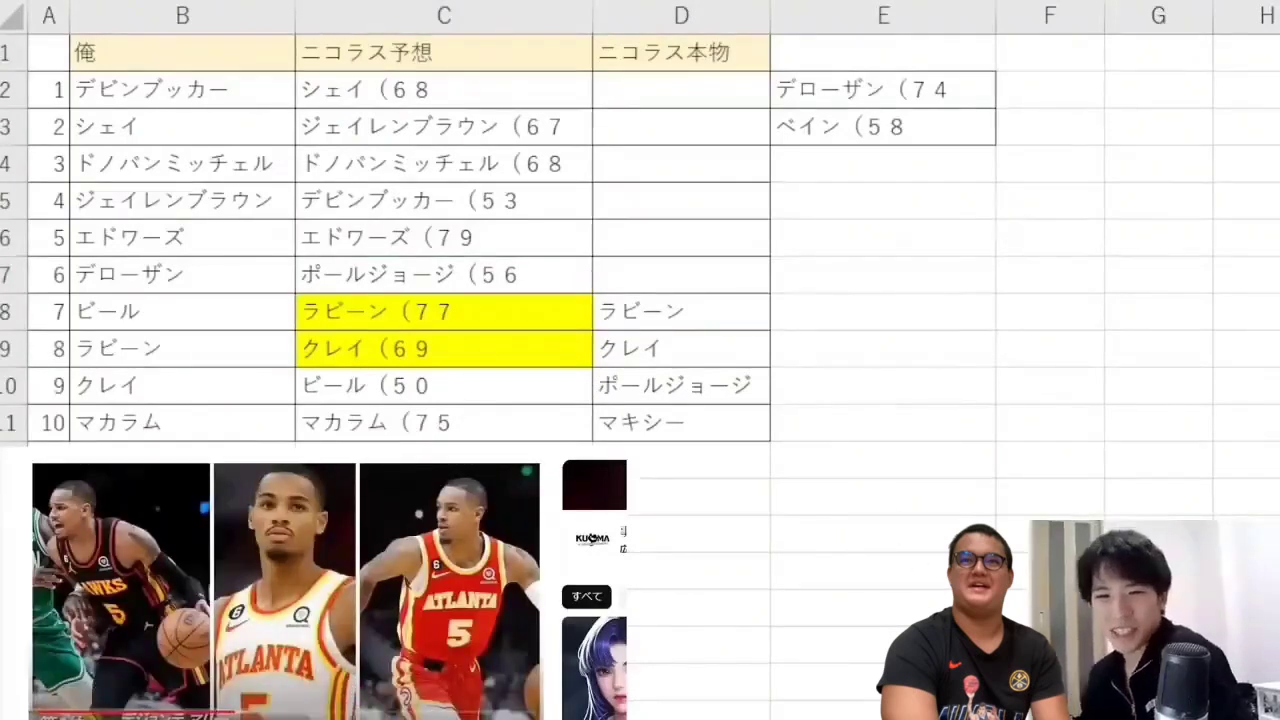
pyautogui.click(861, 571)
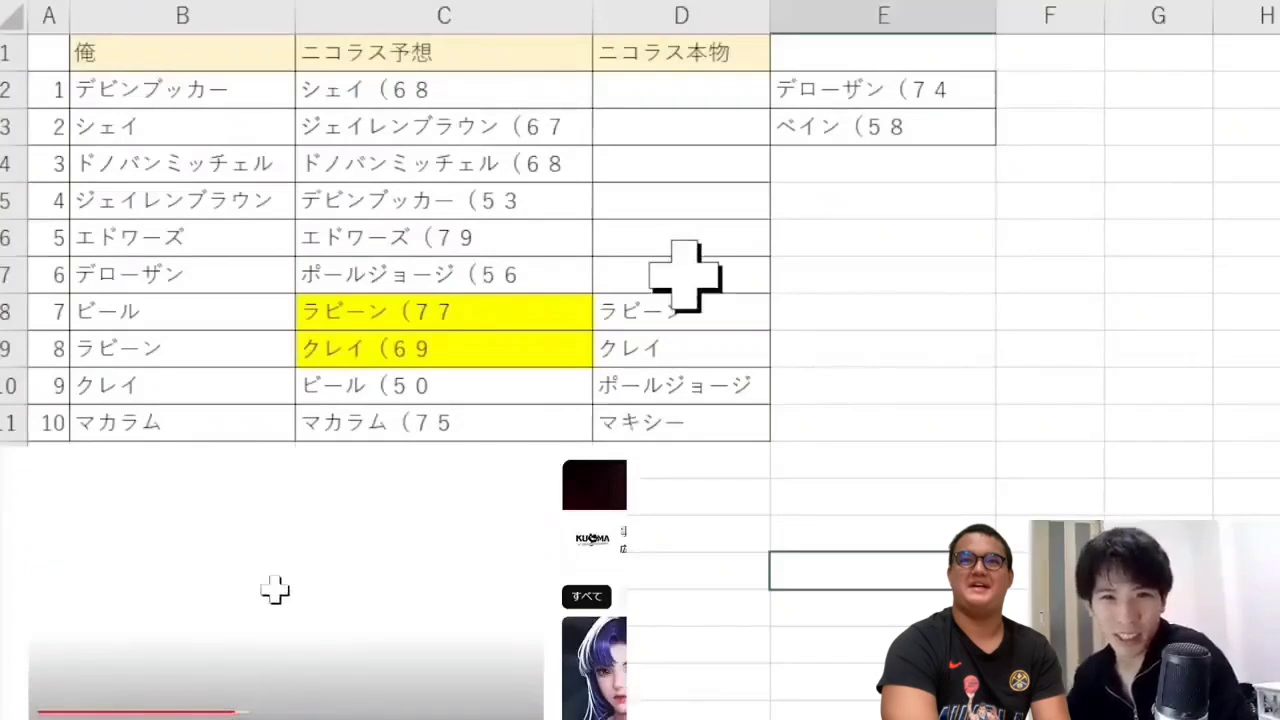
pyautogui.click(684, 276)
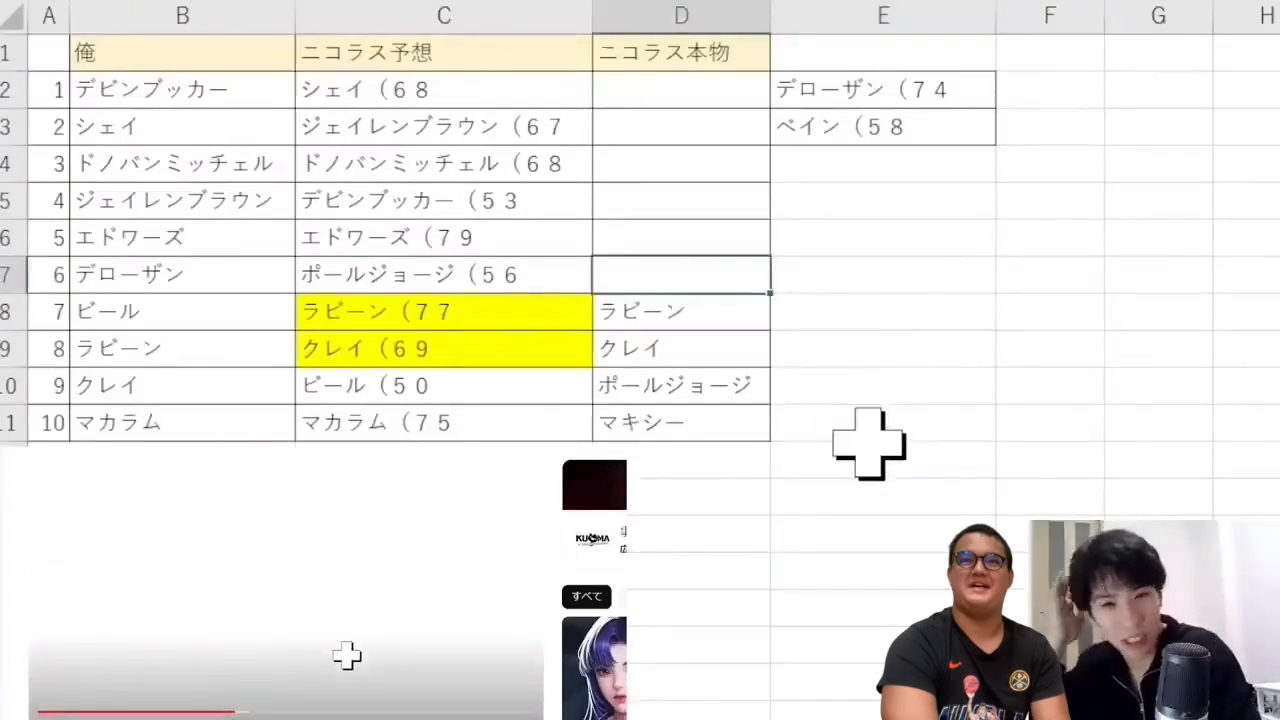
pyautogui.write('でじょ')
pyautogui.press('Return')
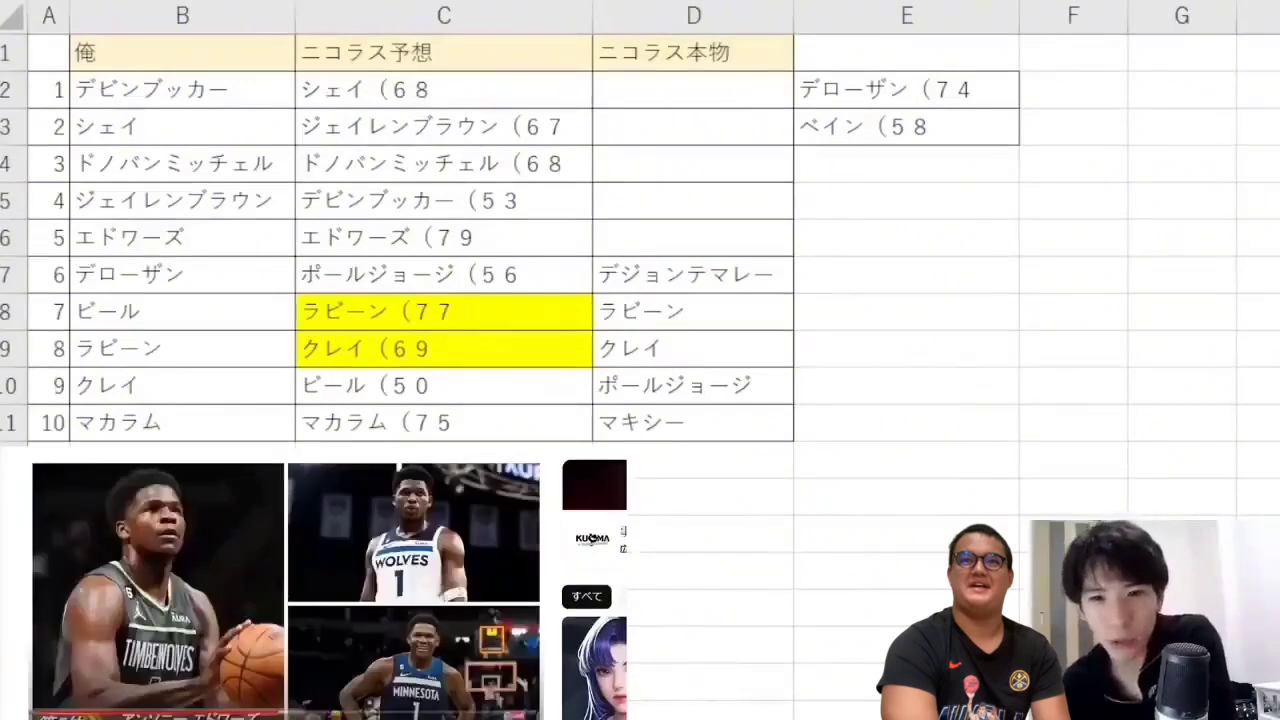
# Enter エドワーズ at rank 5 in the ニコラス本物 column and highlight the matching エドワーズ（７９ prediction in yellow.
pyautogui.click(752, 240)
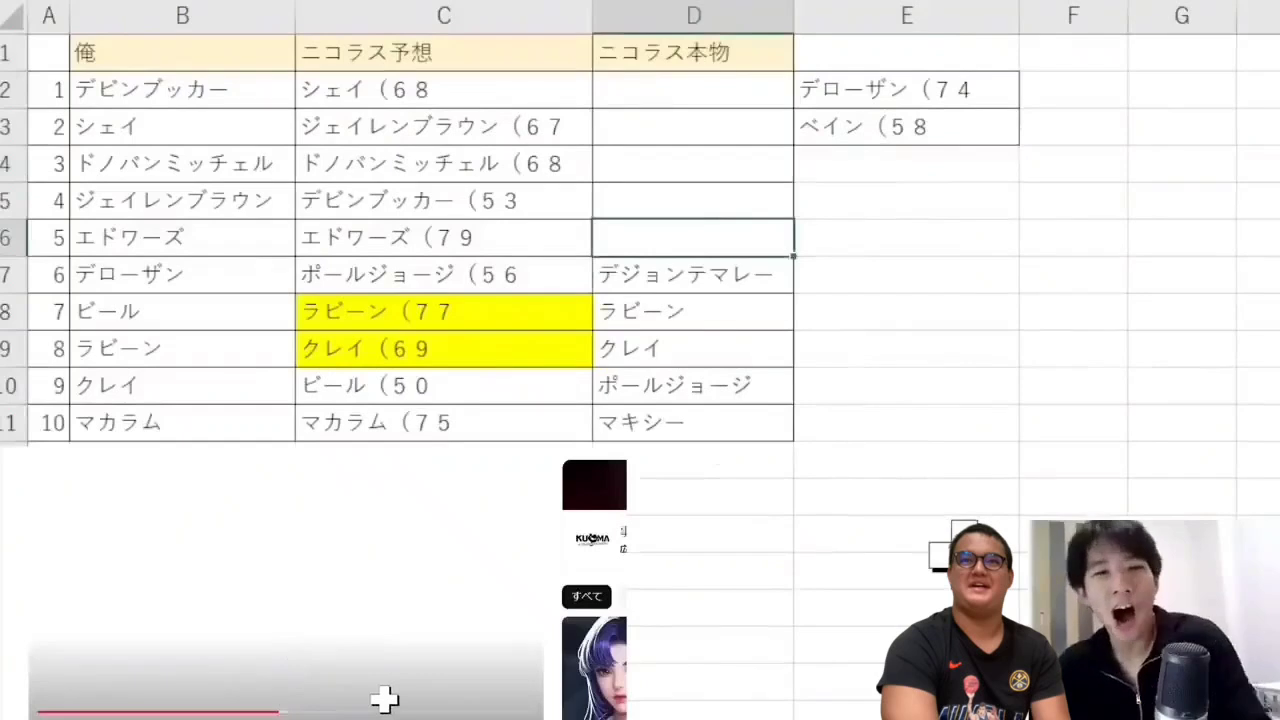
pyautogui.write('えどワーズ')
pyautogui.press('Return')
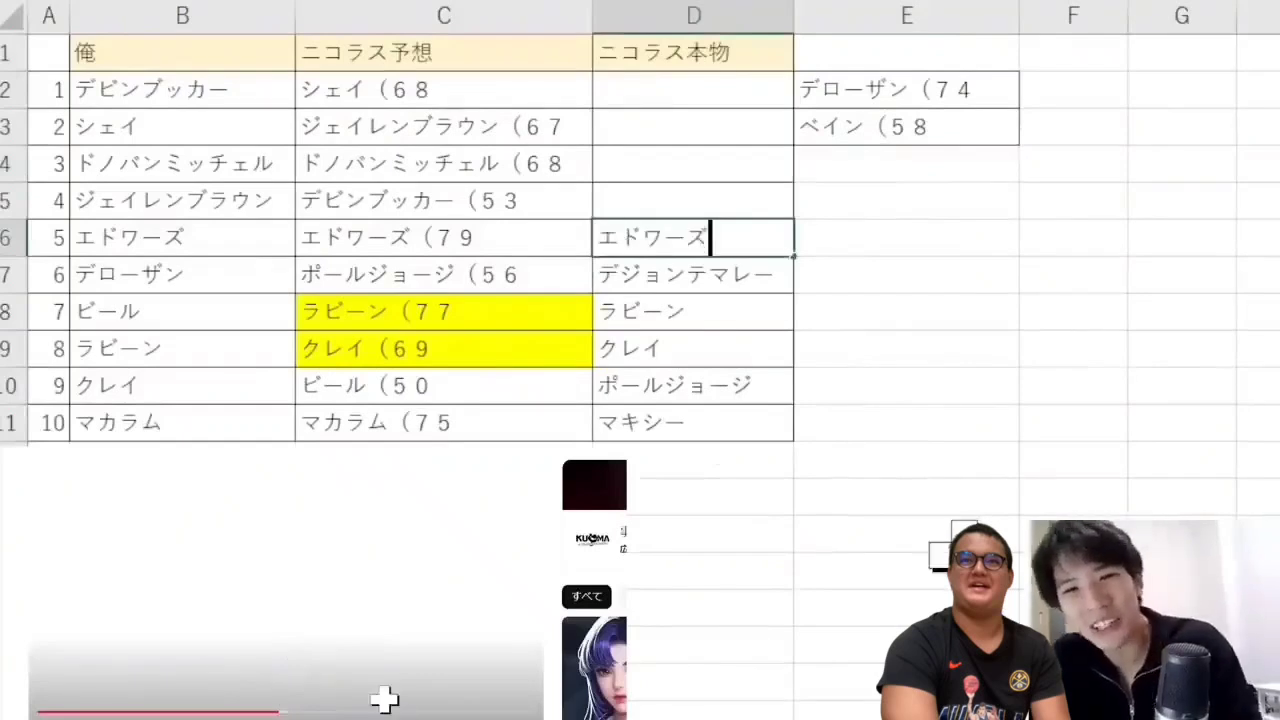
pyautogui.press('Return')
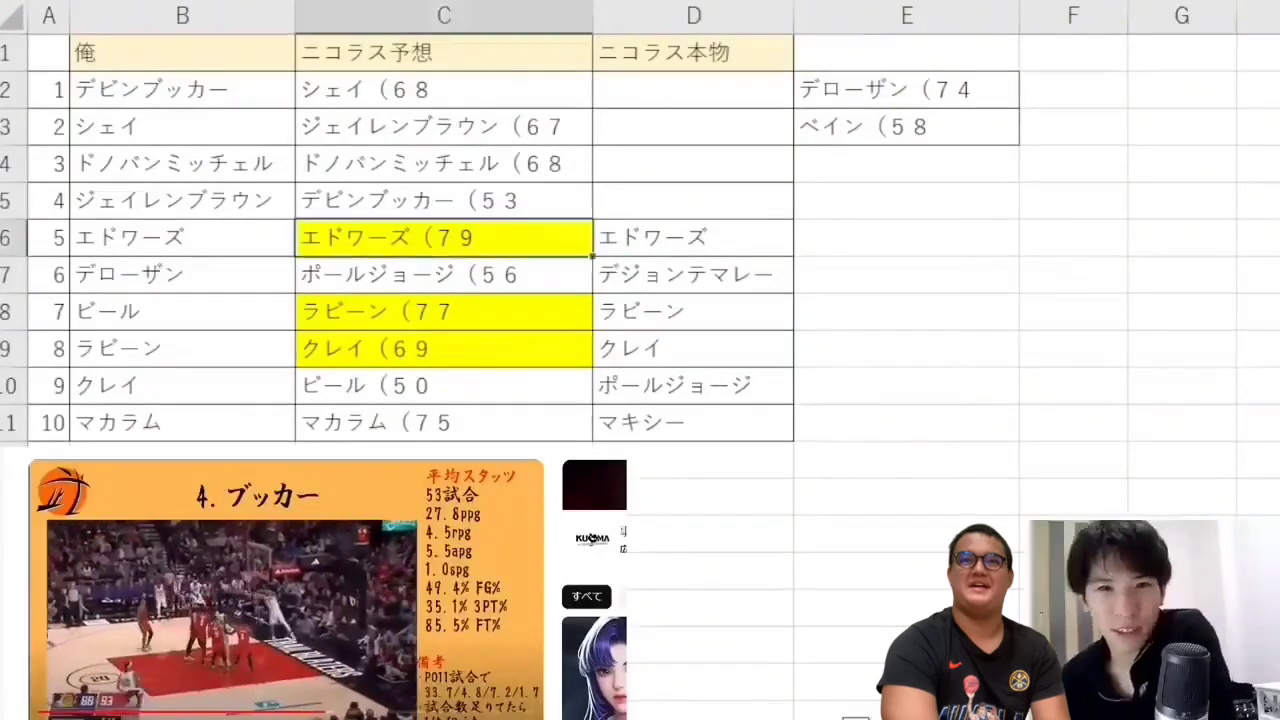
# Enter デビンブッカー at rank 4 in the ニコラス本物 column and highlight the matching デビンブッカー（５３ prediction in yellow.
pyautogui.click(685, 205)
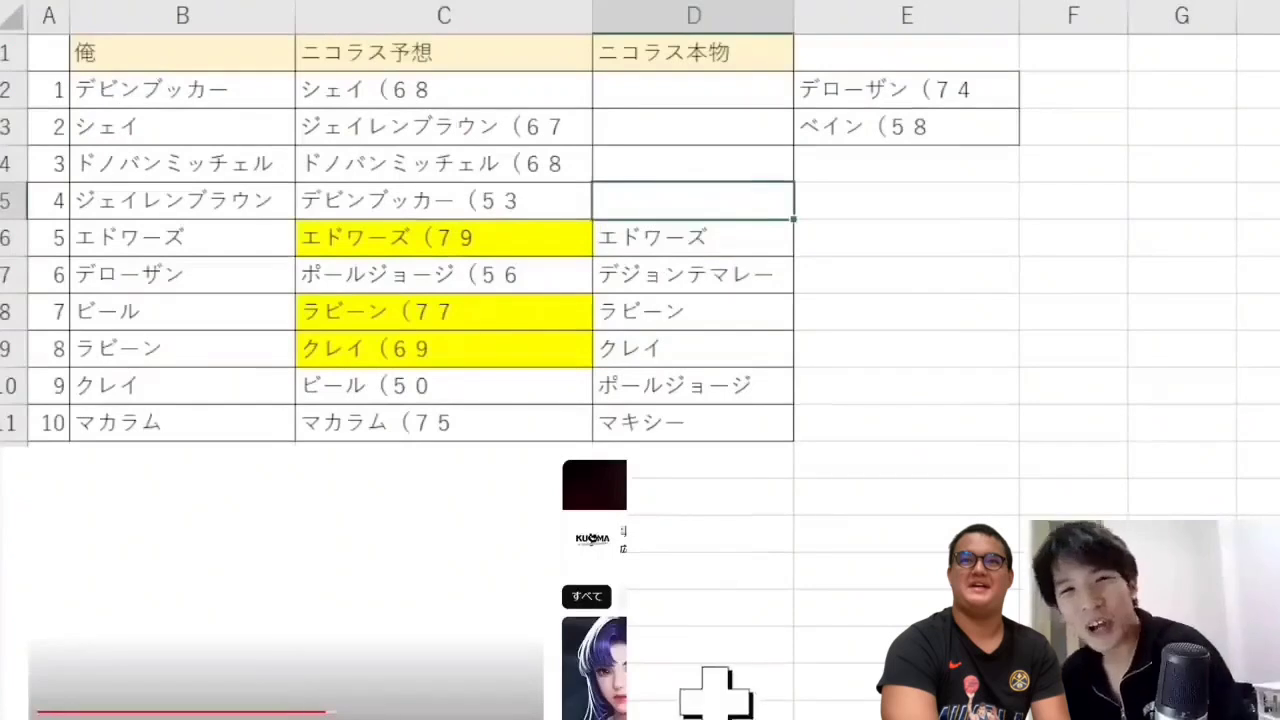
pyautogui.write('でい')
pyautogui.press('BackSpace')
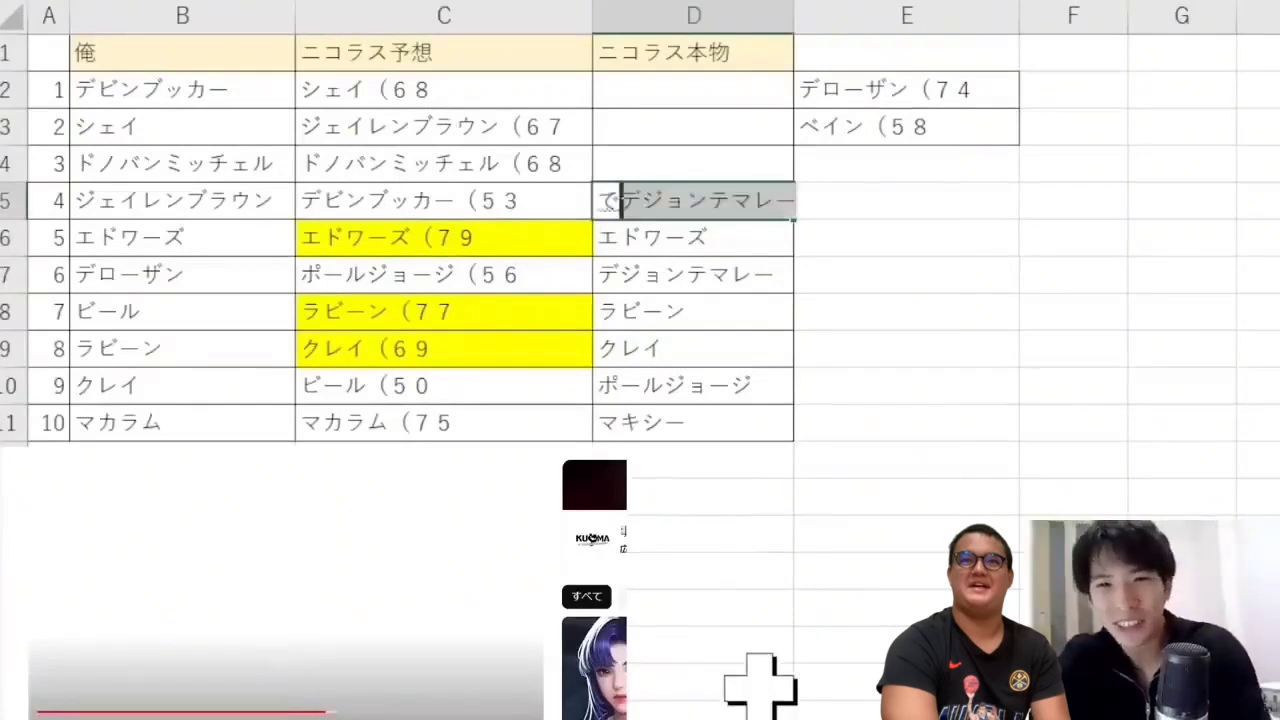
pyautogui.write('ビンブッカー')
pyautogui.press('Return')
pyautogui.click(491, 197)
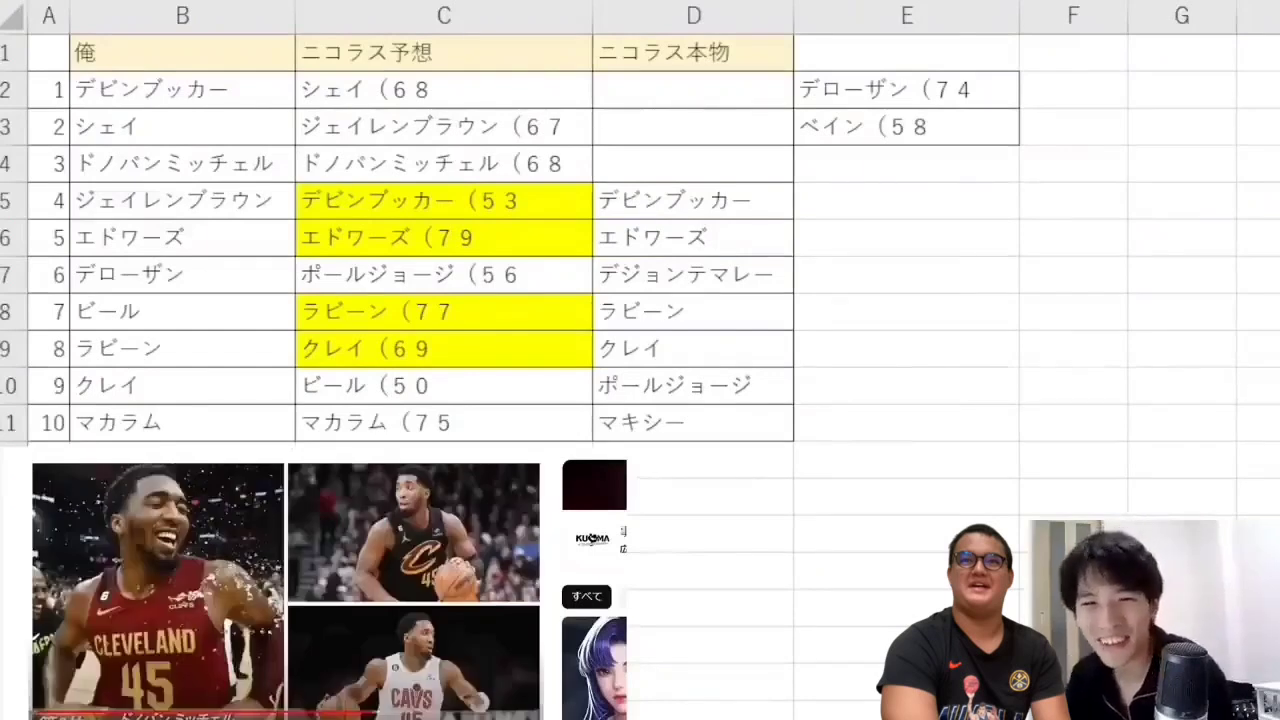
# Fill ranks 3, 2 and 1 in the ニコラス本物 column with ドノバンミッチェル, ジェイレンブラウン and シェイ, and highlight the matching predictions in yellow.
pyautogui.write('ドノバンミッチェル')
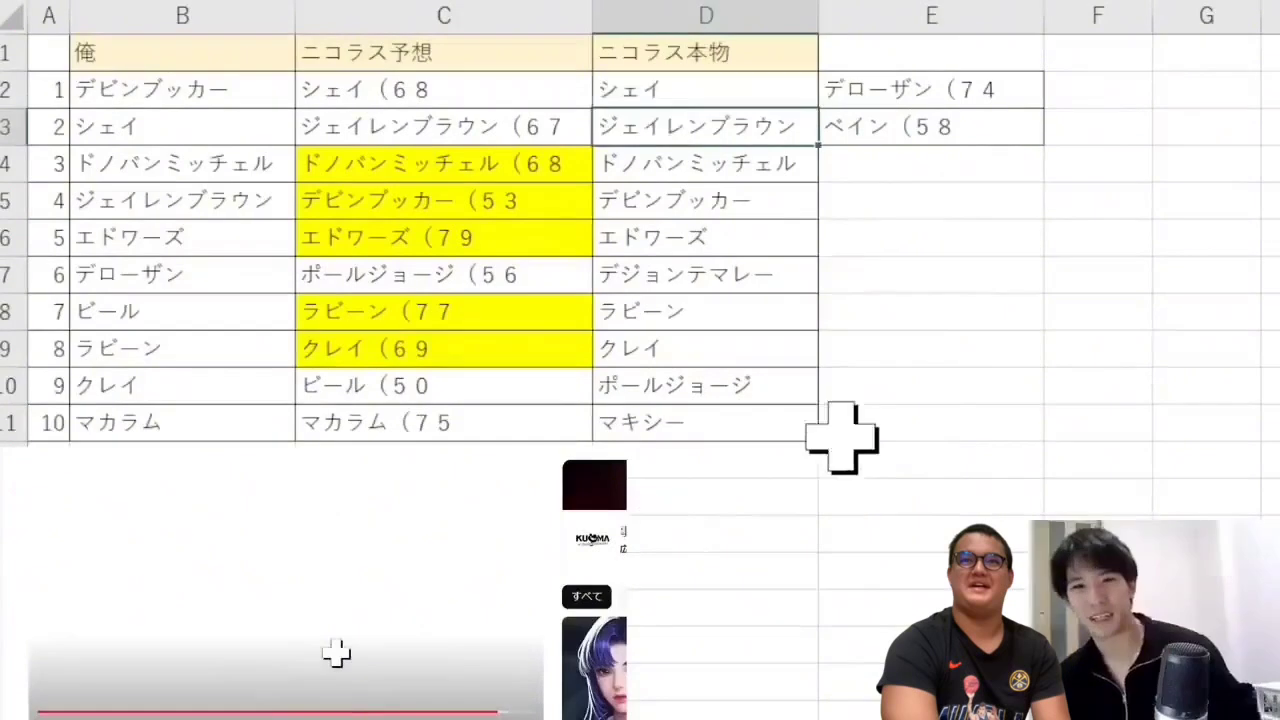
pyautogui.click(1000, 320)
pyautogui.click(537, 127)
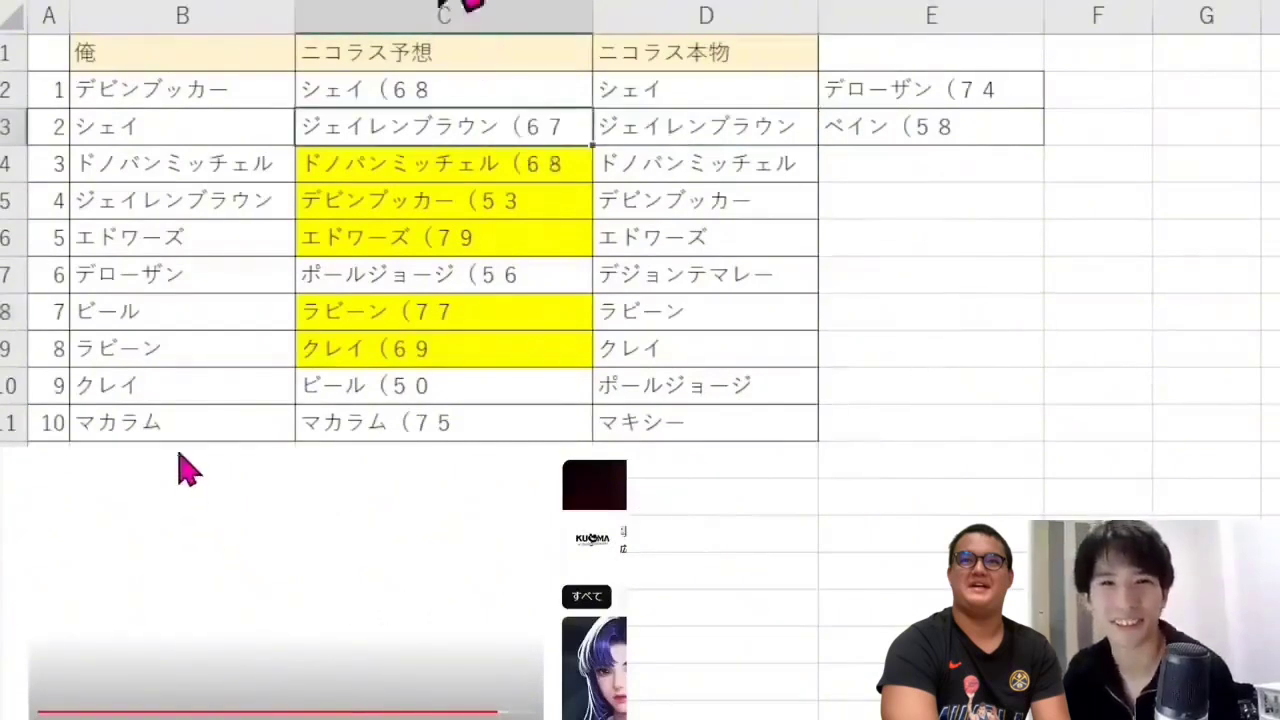
pyautogui.click(443, 4)
pyautogui.press('Up')
pyautogui.click(400, 4)
pyautogui.click(930, 200)
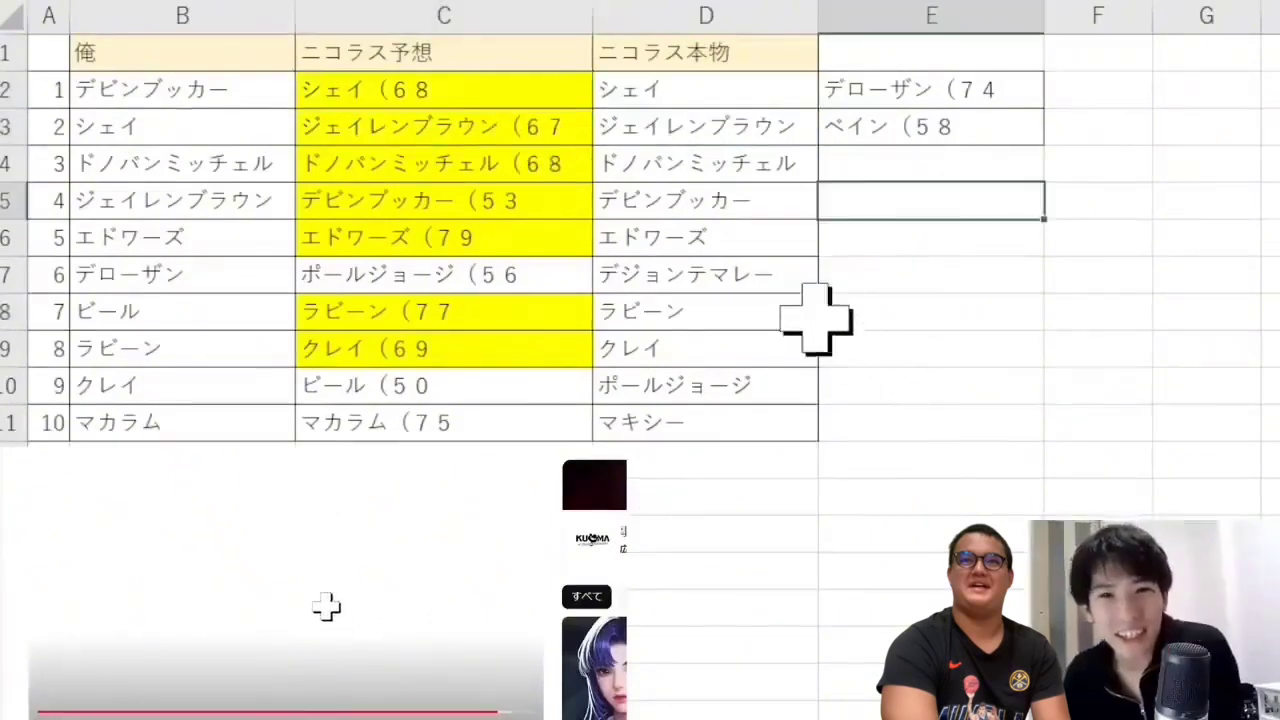
# Fill the デジョンテマレー and マキシー cells in the ニコラス本物 column with blue.
pyautogui.click(788, 272)
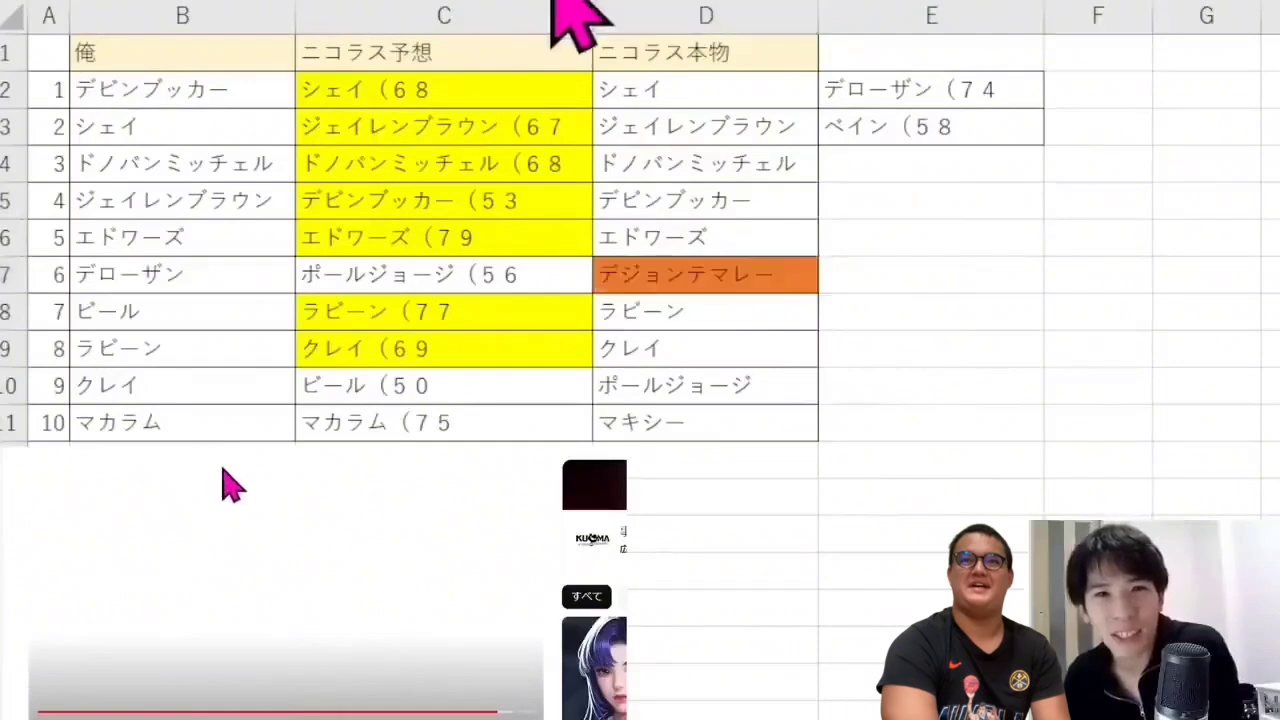
pyautogui.click(749, 435)
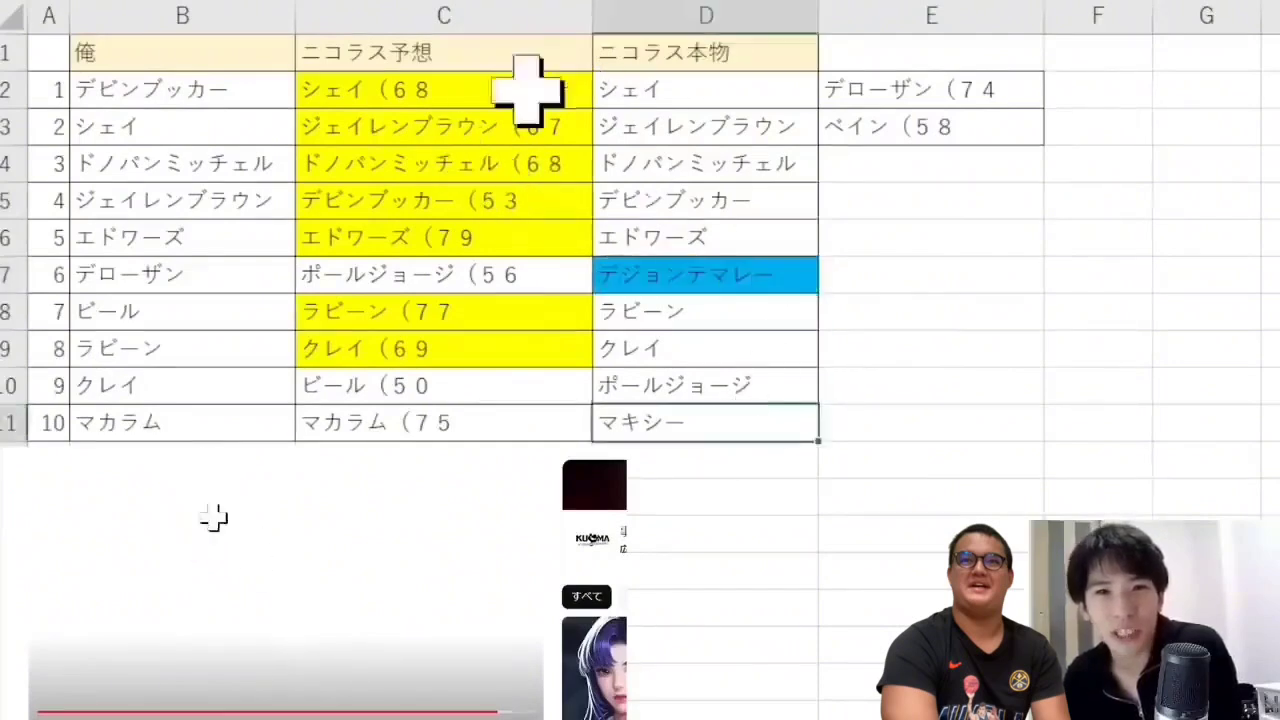
pyautogui.click(166, 451)
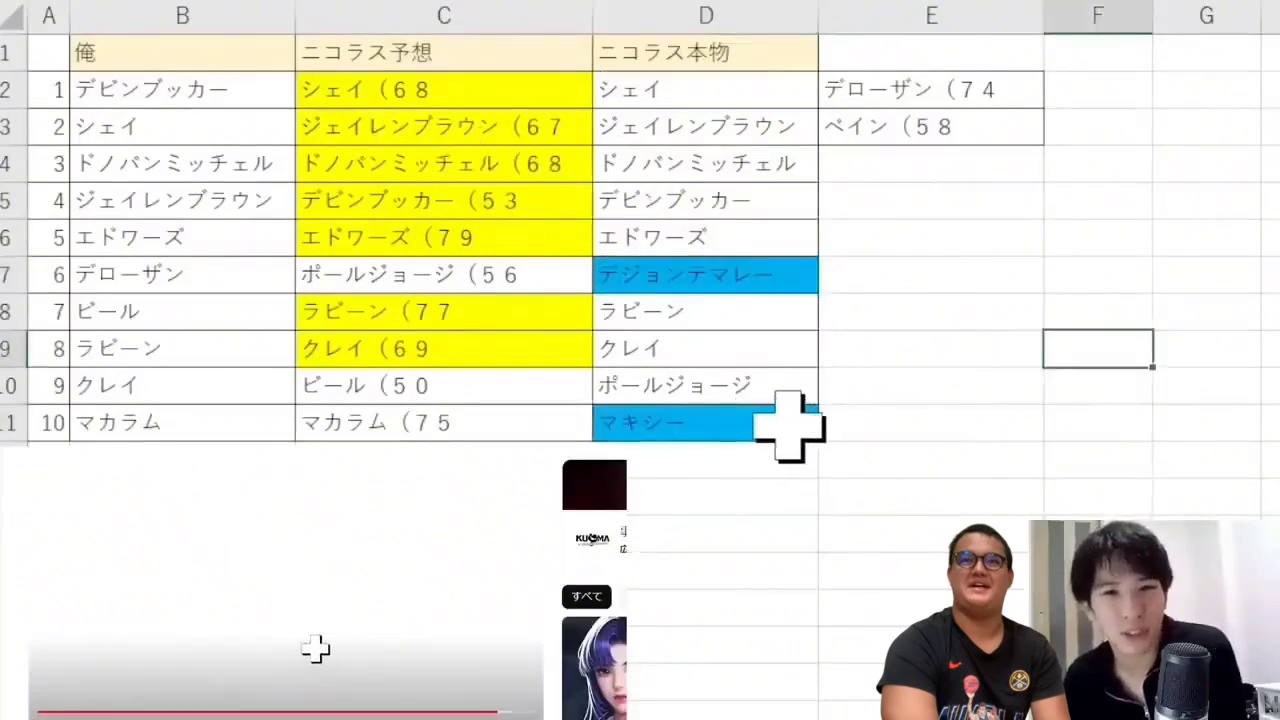
# Compare ポールジョージ's place in the ニコラス予想 column with his place in the ニコラス本物 column.
pyautogui.click(842, 318)
pyautogui.click(574, 282)
pyautogui.click(689, 380)
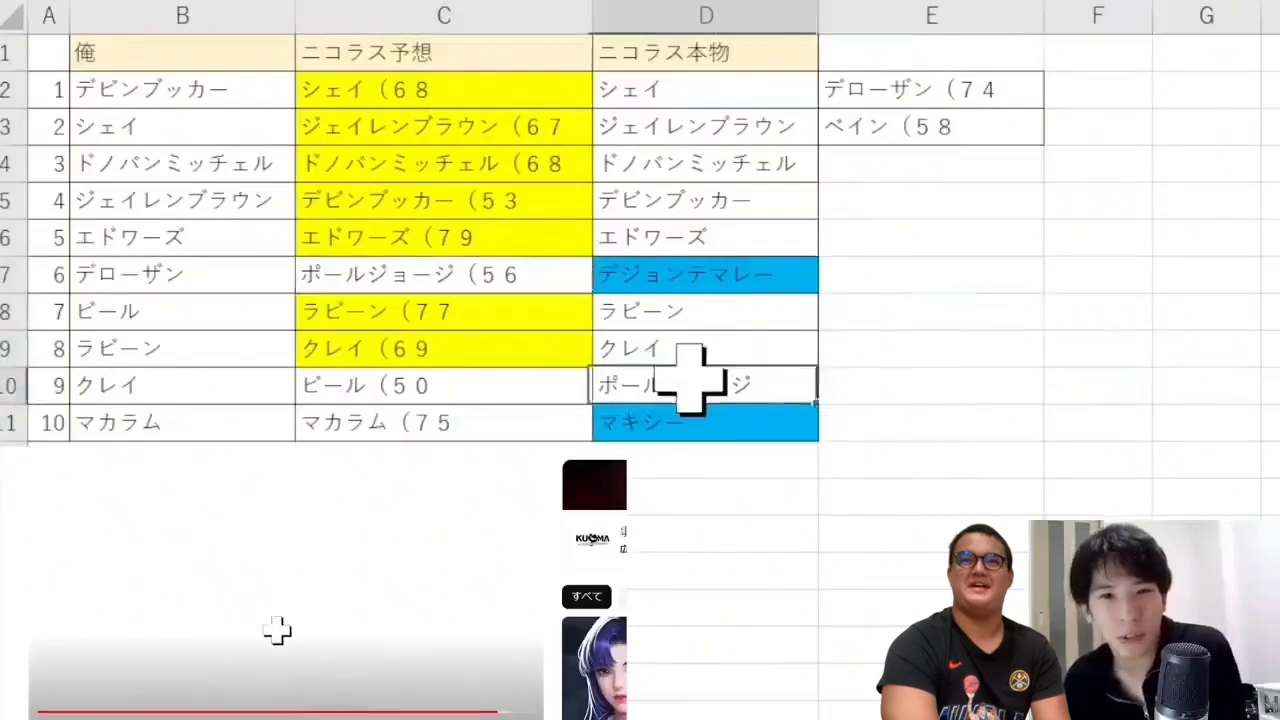
pyautogui.click(571, 280)
pyautogui.click(648, 383)
pyautogui.click(571, 285)
pyautogui.click(980, 314)
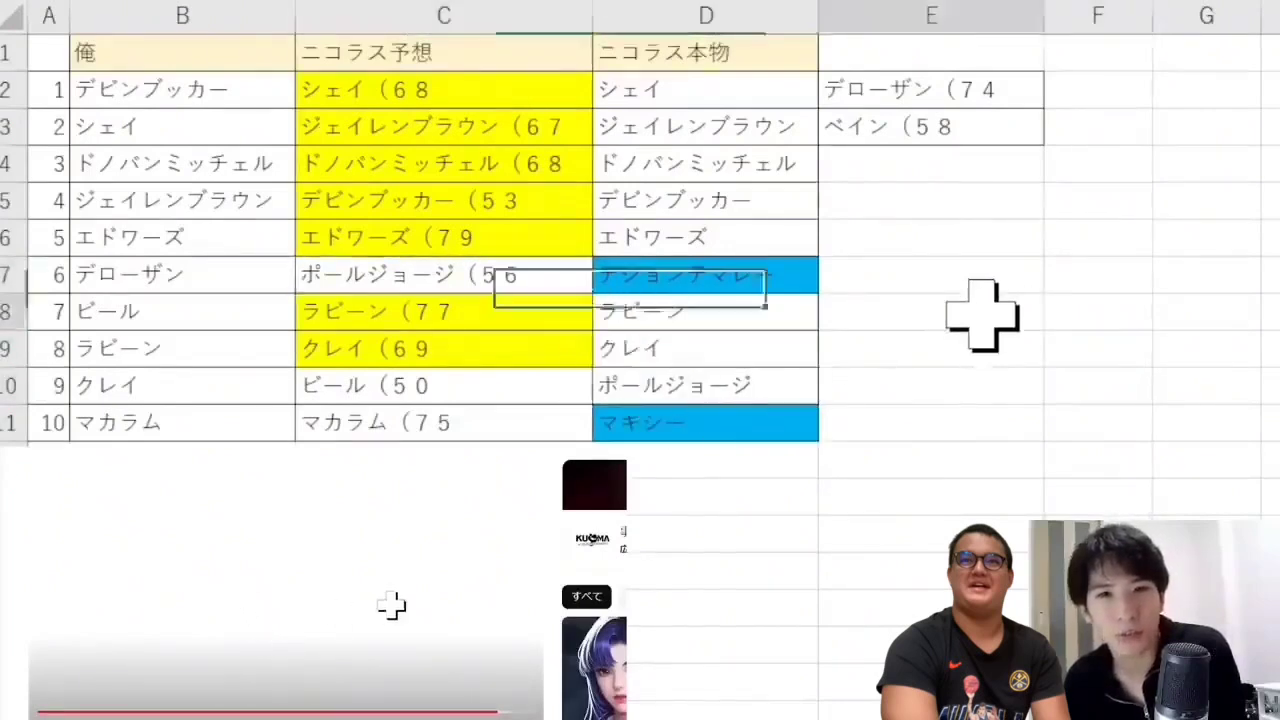
# Switch to the YouTube Studio live dashboard to check the stream's analytics, and return to the ranking video and sheet.
pyautogui.hotkey('alt', 'Tab')
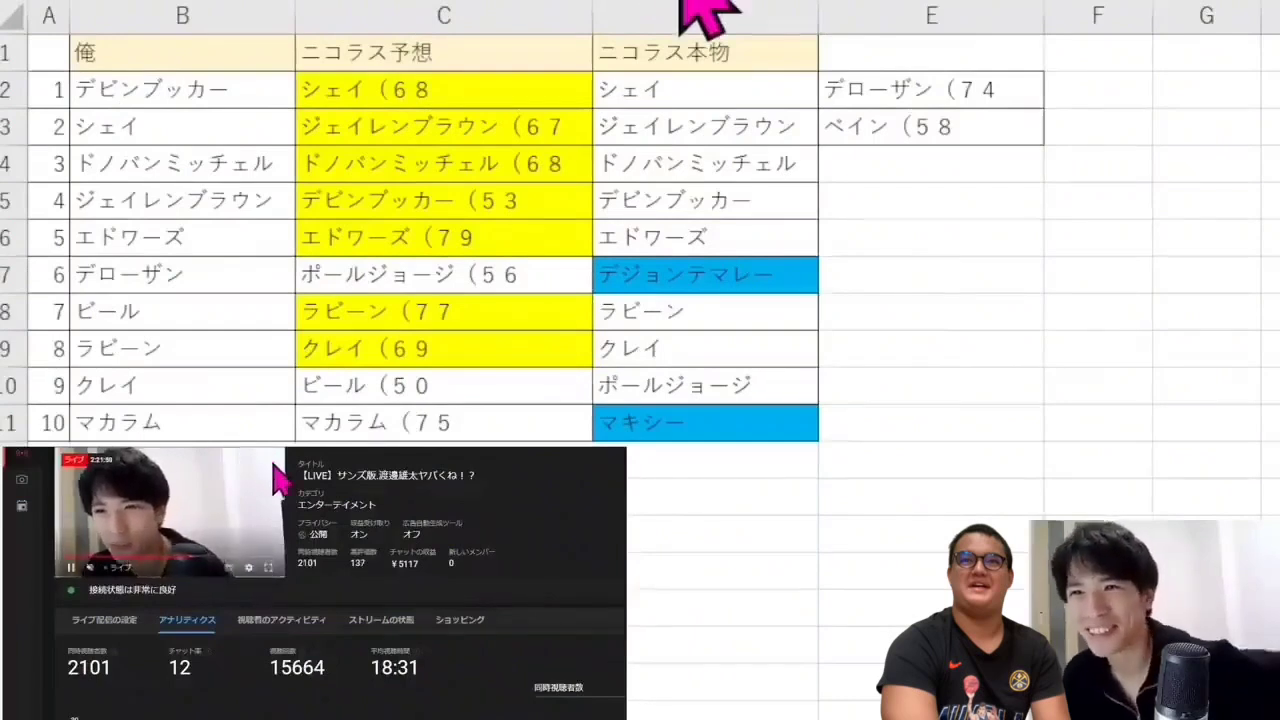
pyautogui.click(371, 447)
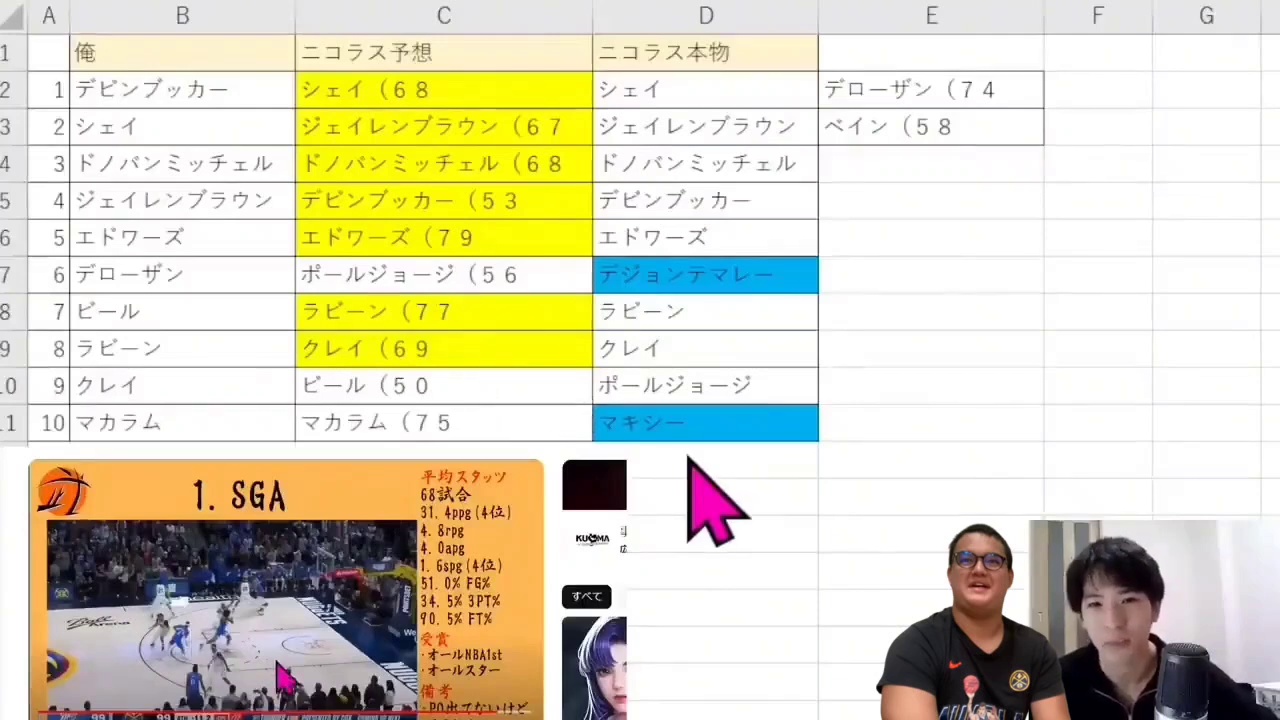
pyautogui.click(931, 312)
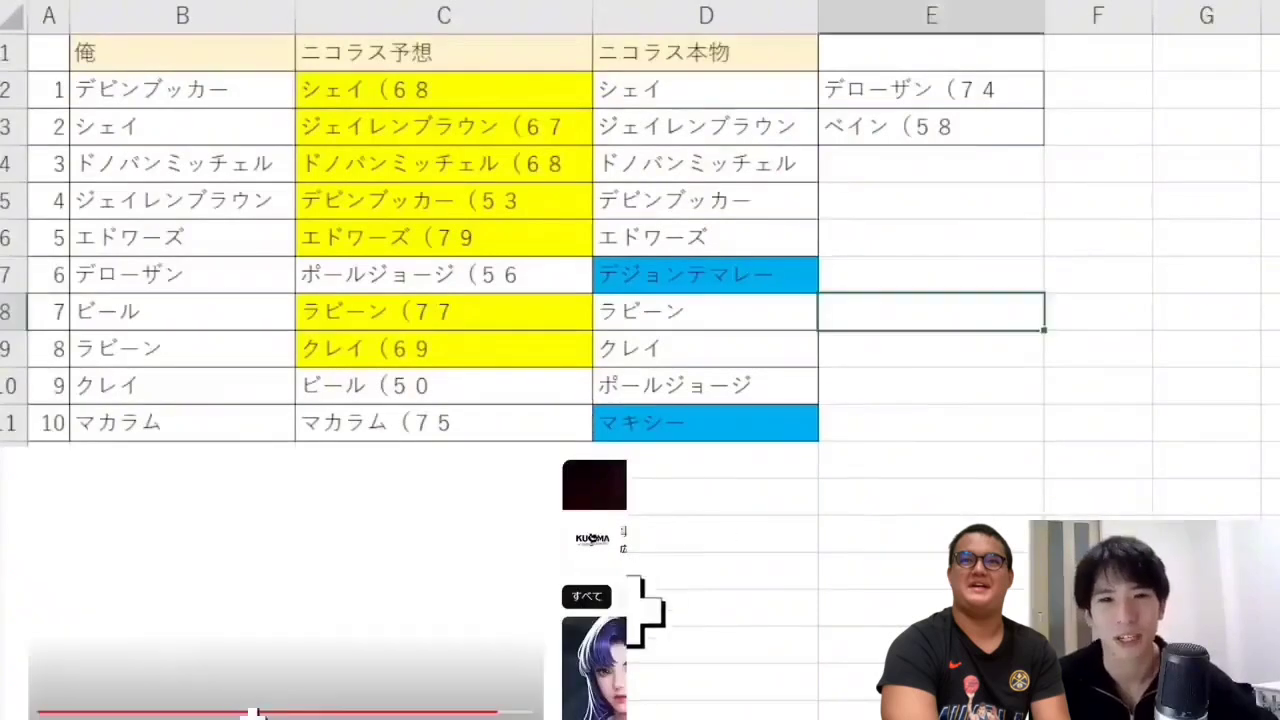
# Highlight ドノバンミッチェル and エドワーズ in the 俺 column in yellow, and switch to the YouTube Studio live dashboard.
pyautogui.moveTo(495, 100); pyautogui.dragTo(501, 234)
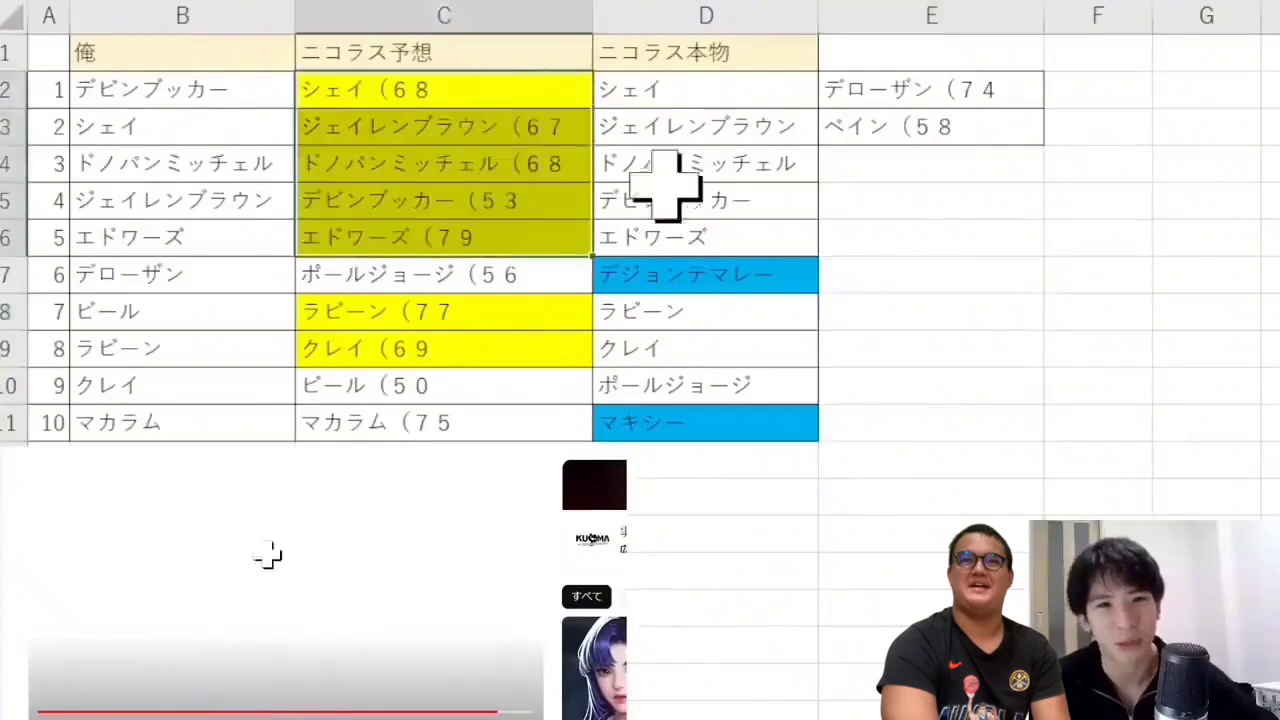
pyautogui.click(668, 174)
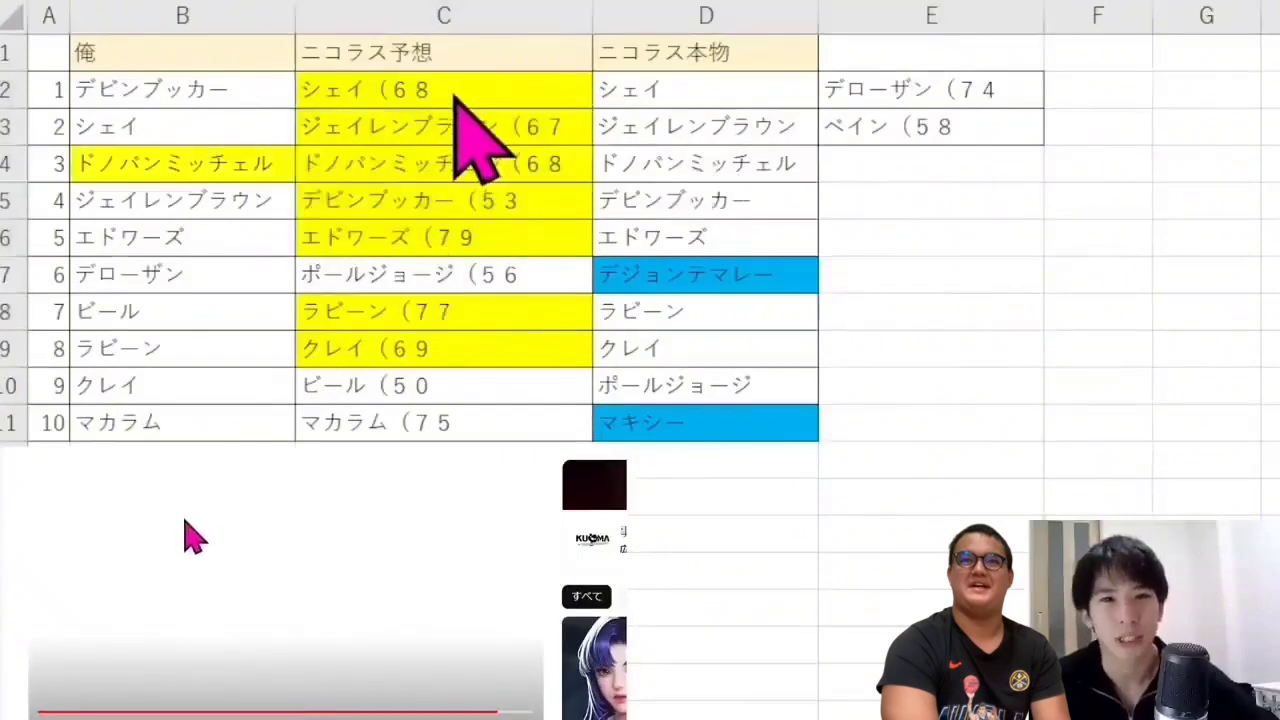
pyautogui.click(455, 97)
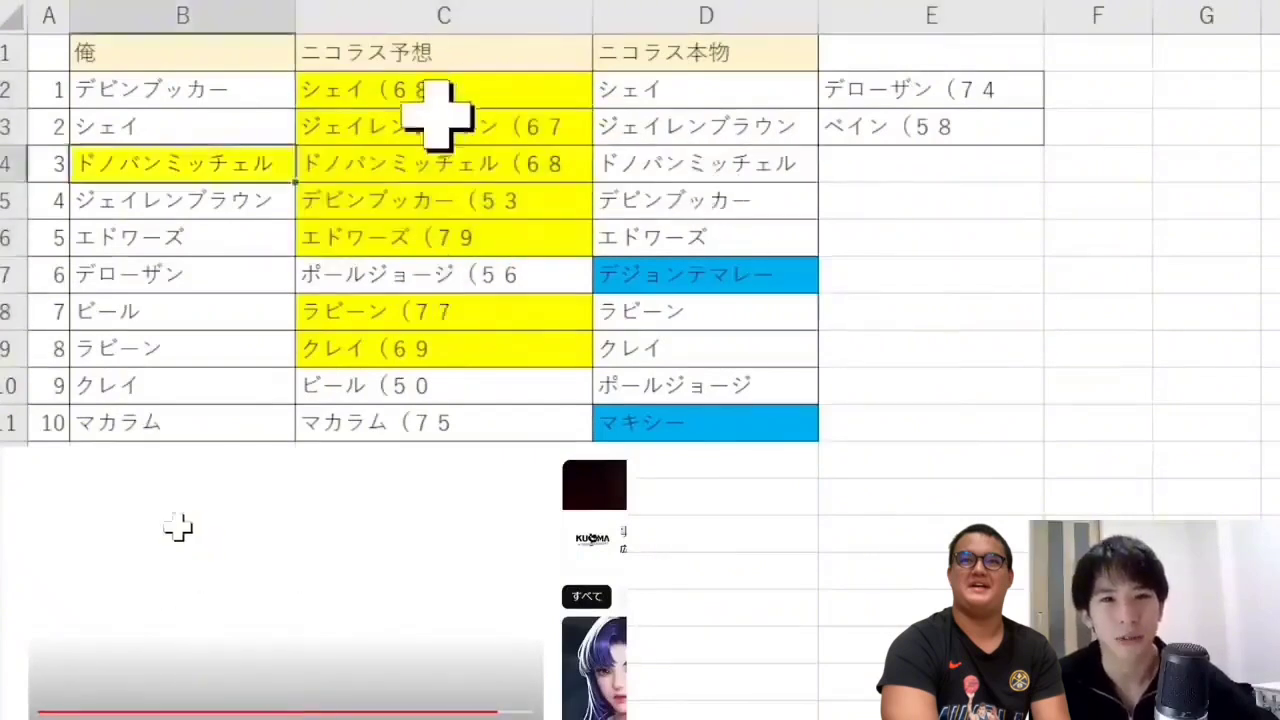
pyautogui.click(288, 234)
pyautogui.press('F4')
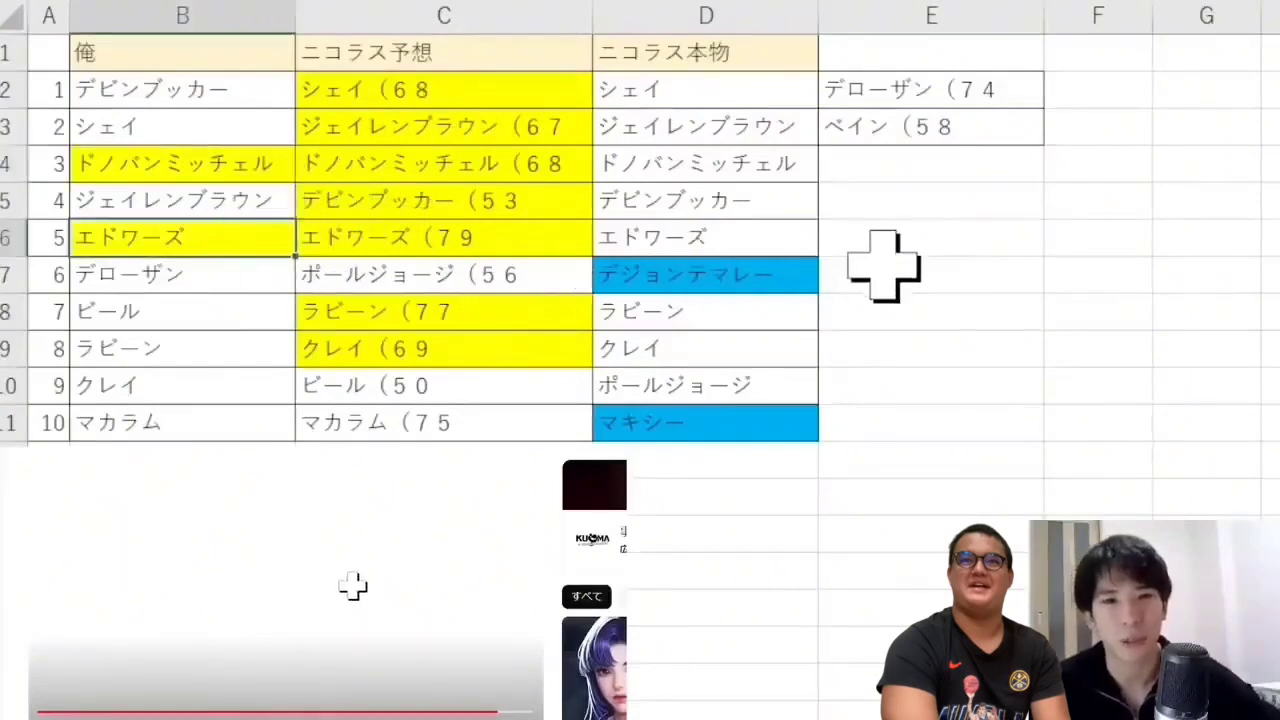
pyautogui.hotkey('alt', 'Tab')
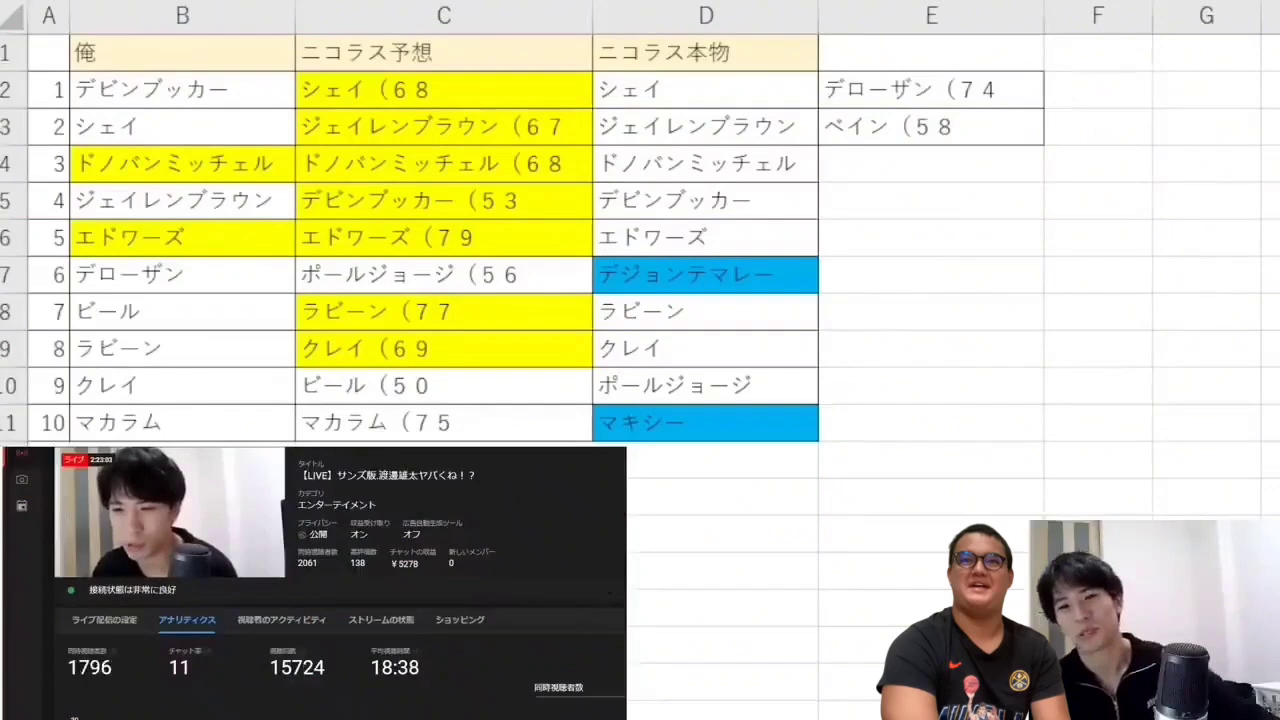